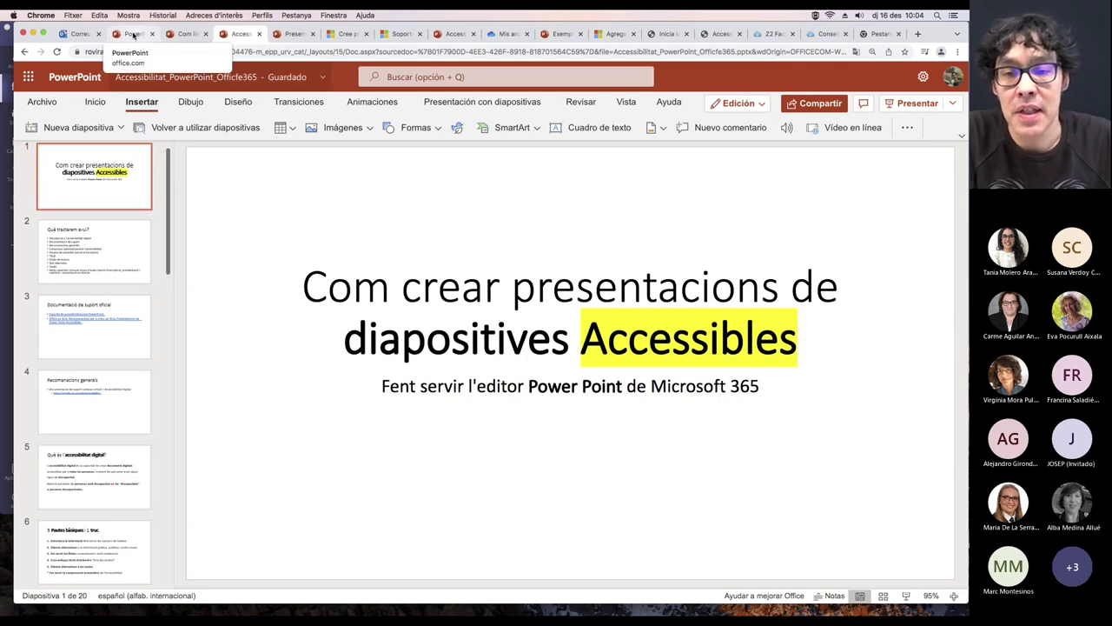
Return to the PowerPoint start page after checking the app launcher and the NVDA deck tab.
click(132, 35)
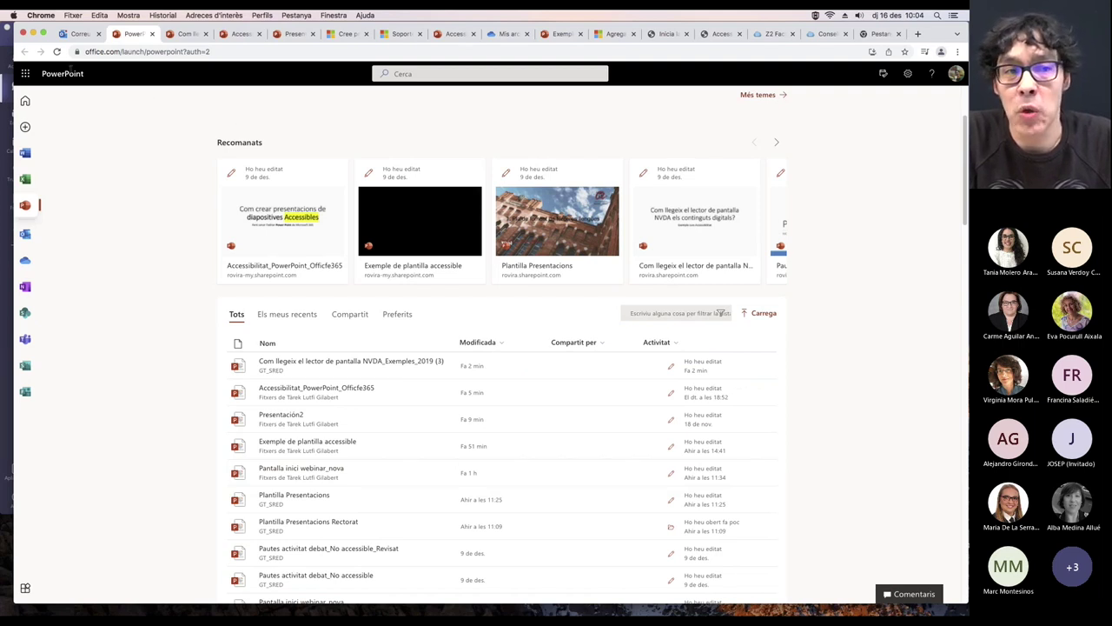
click(25, 73)
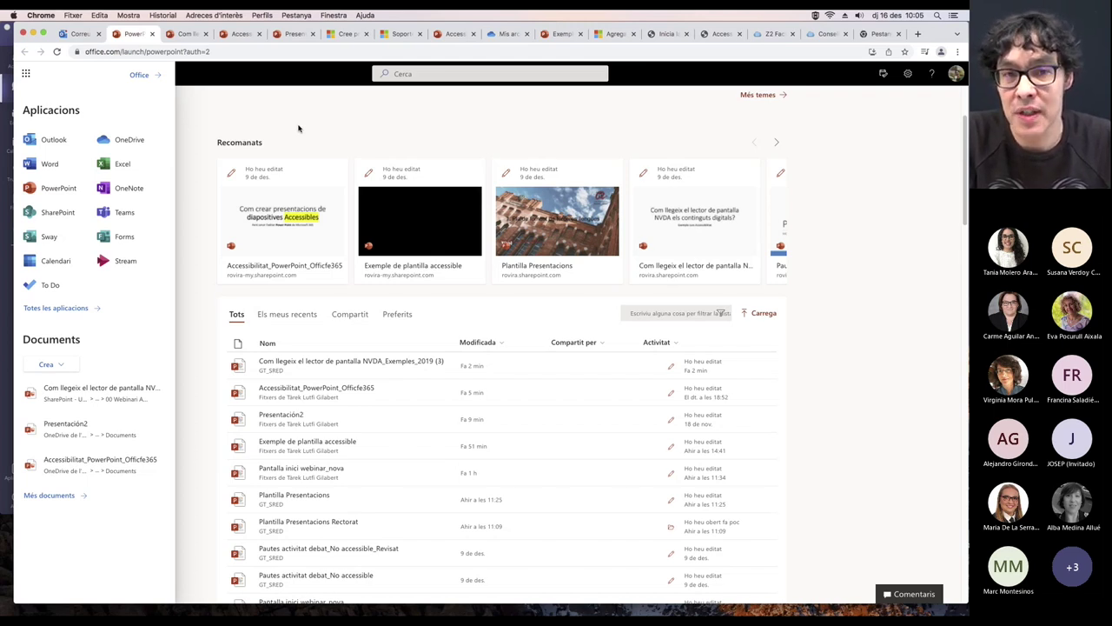
click(299, 132)
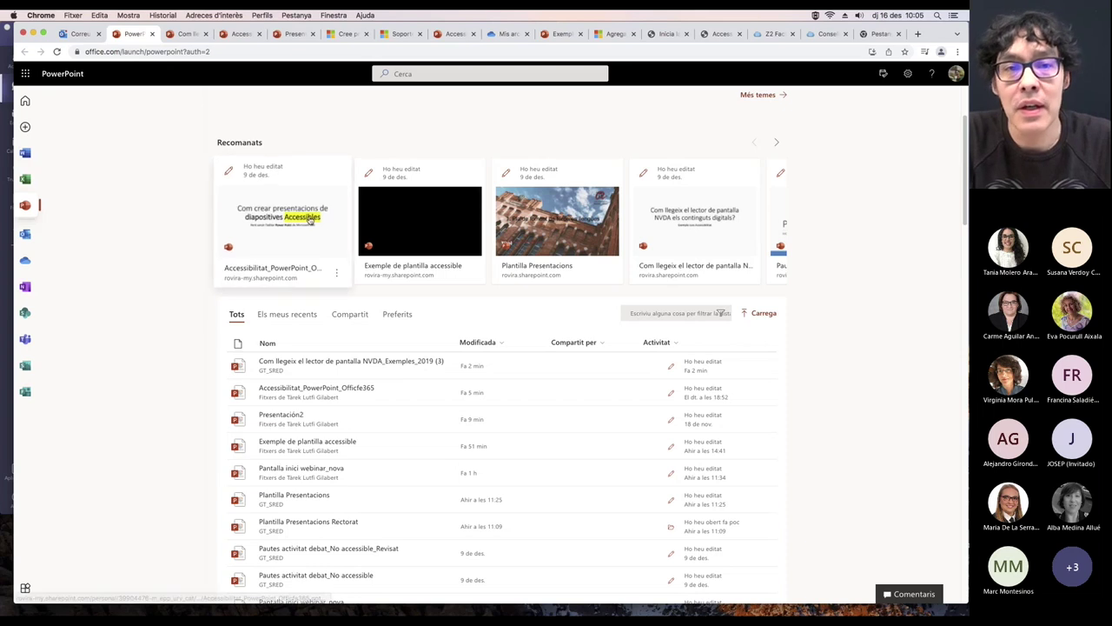
click(185, 33)
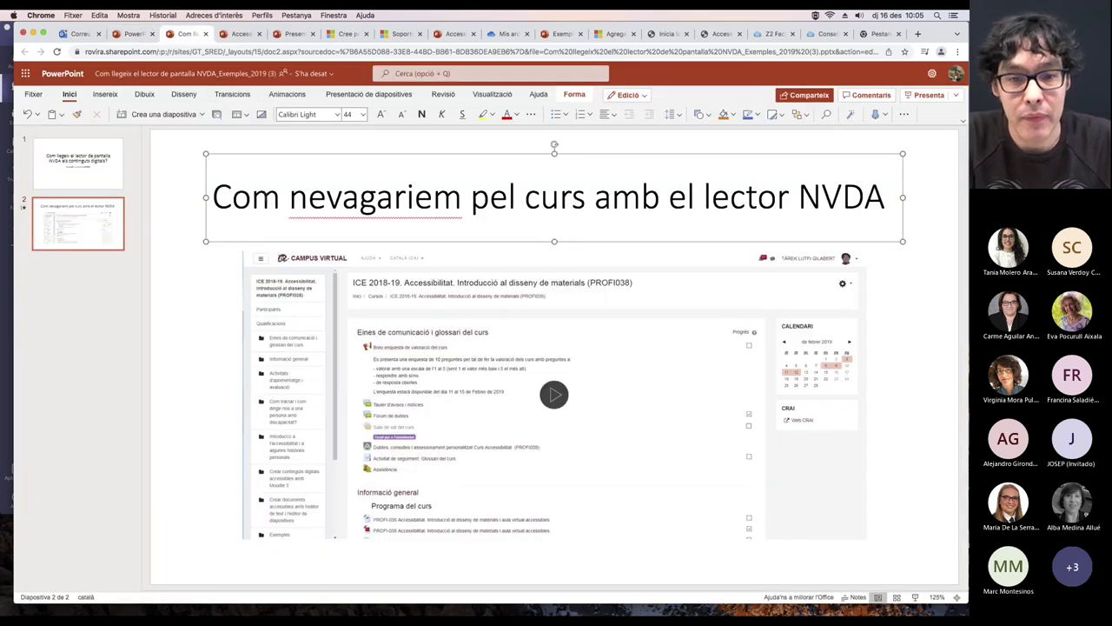
click(132, 33)
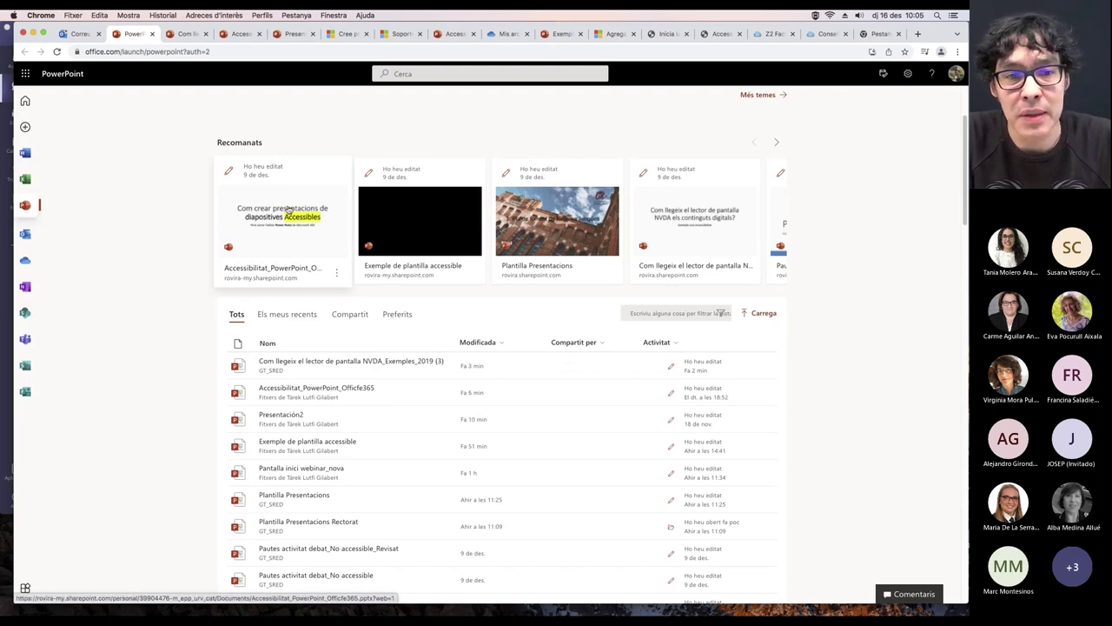
Open the recommended Accessibilitat_PowerPoint_Officfe365 deck and select slide 2, 'Què tractarem avui?'.
click(276, 225)
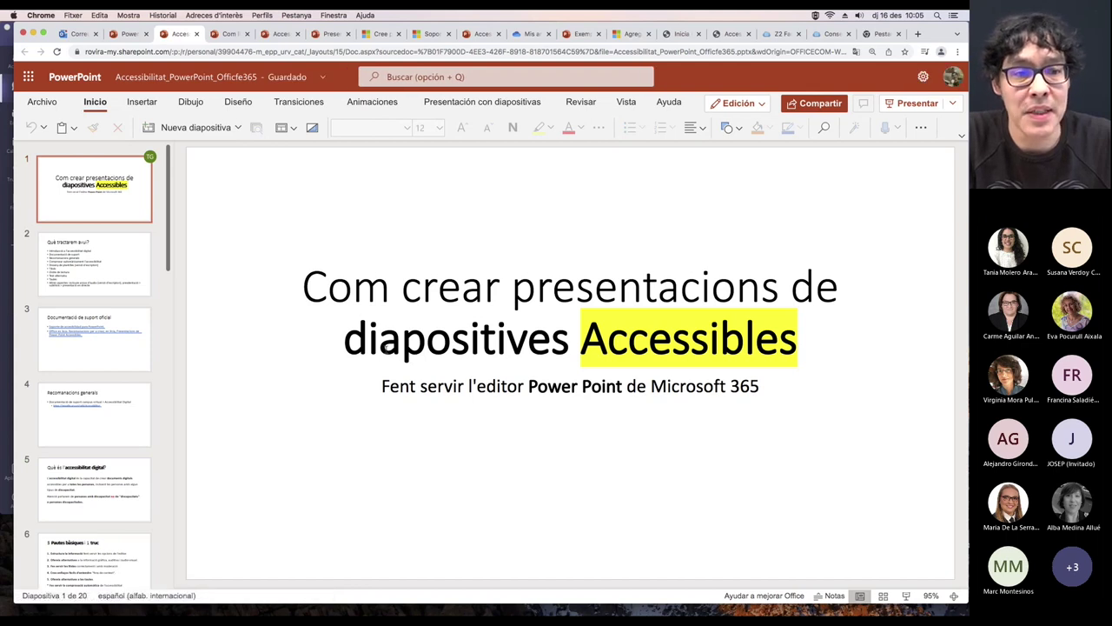
click(130, 269)
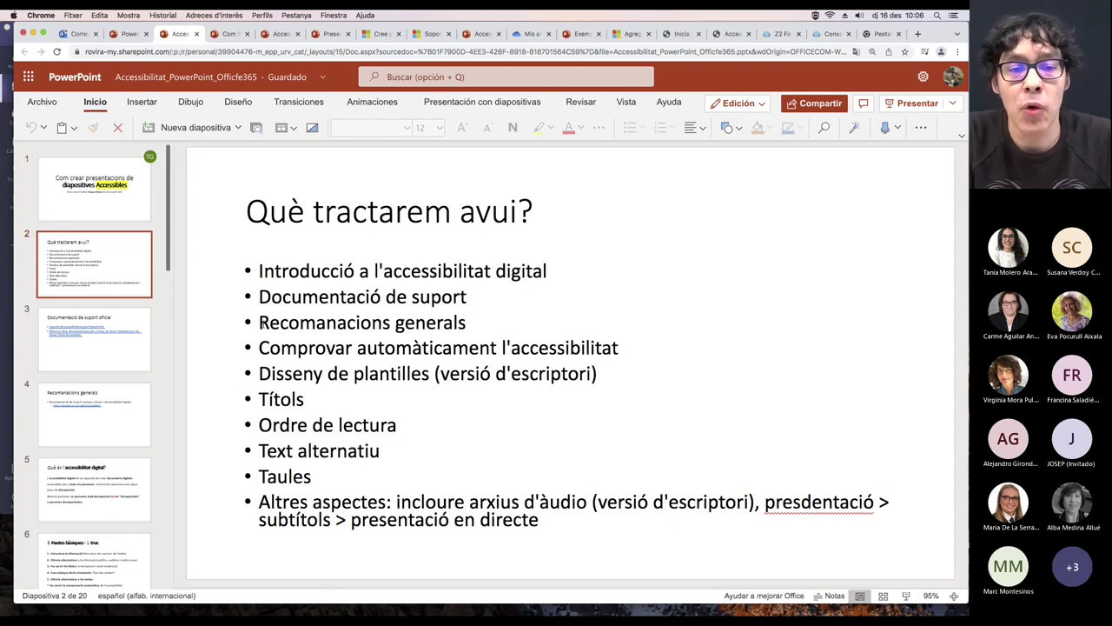
drag(259, 322, 477, 329)
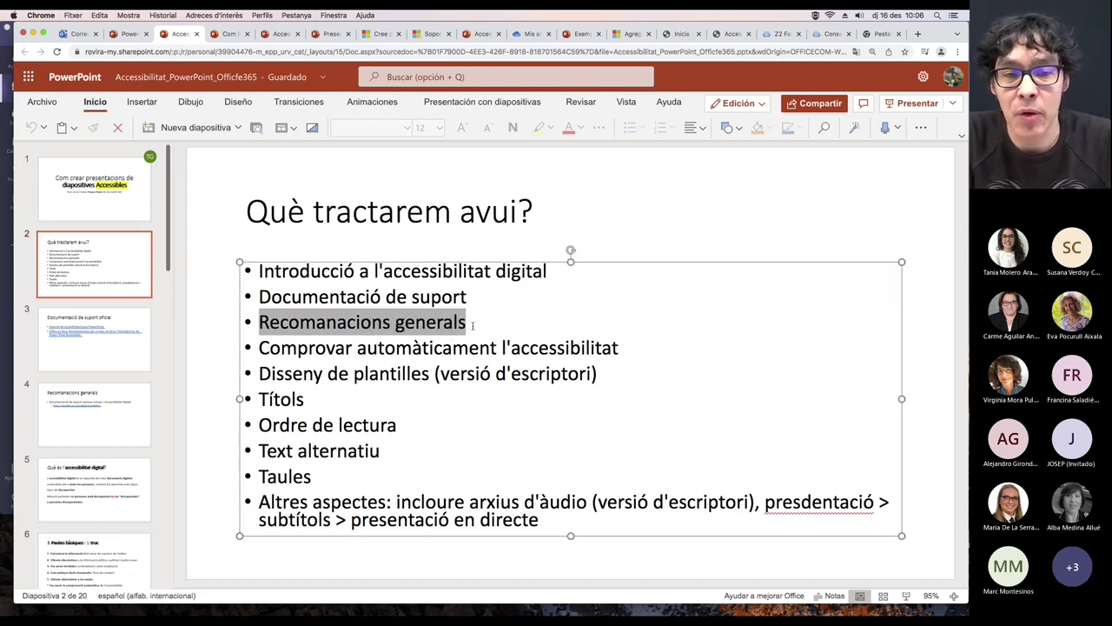
click(476, 330)
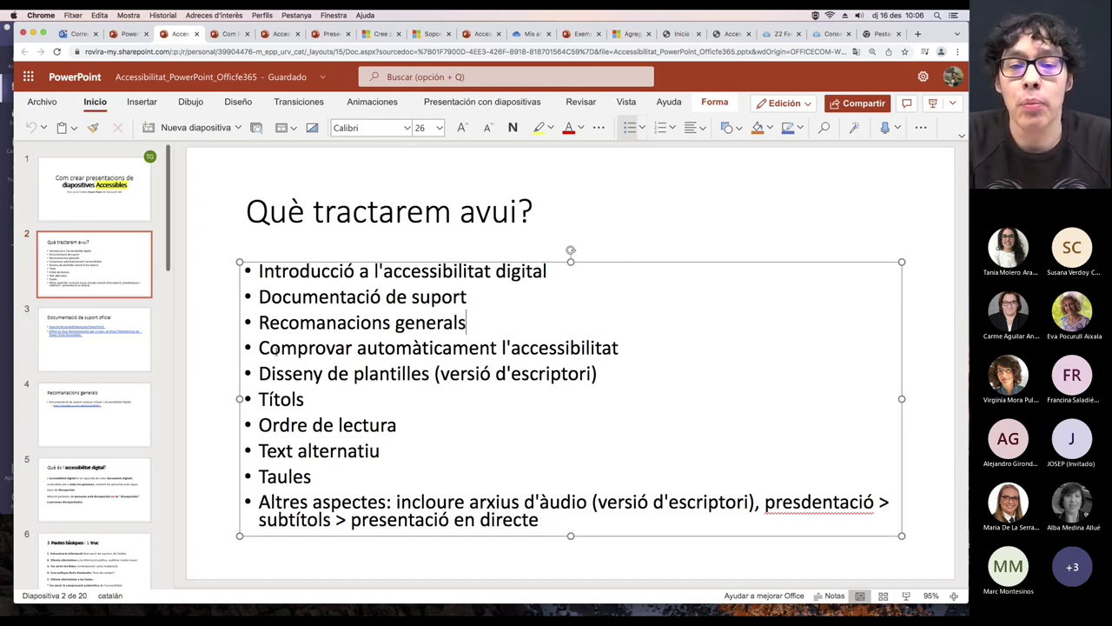
click(620, 348)
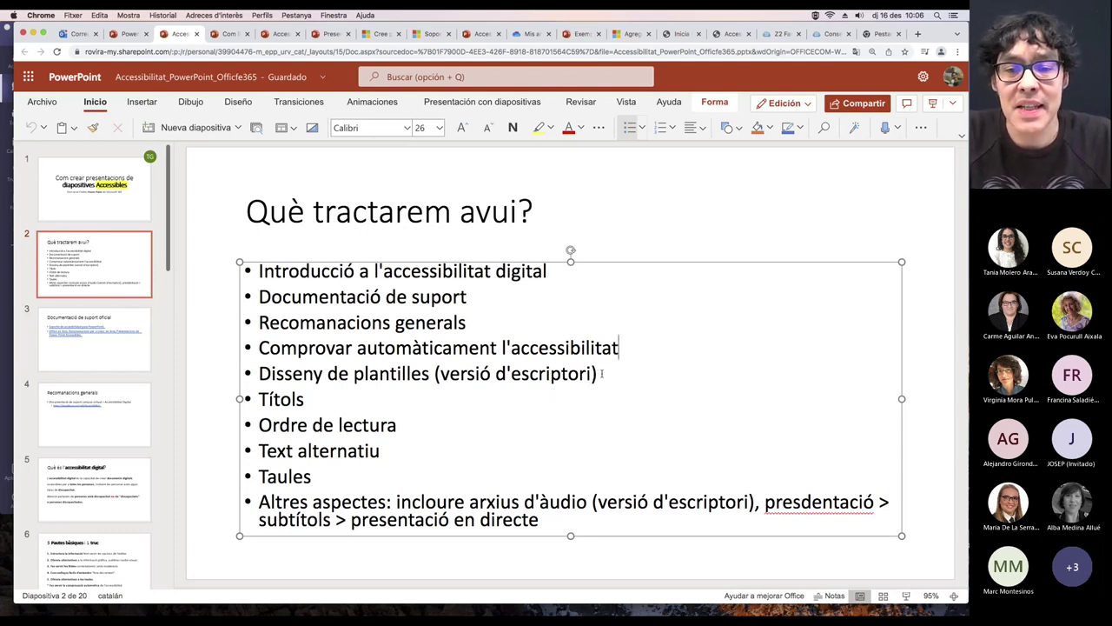
drag(579, 368, 422, 380)
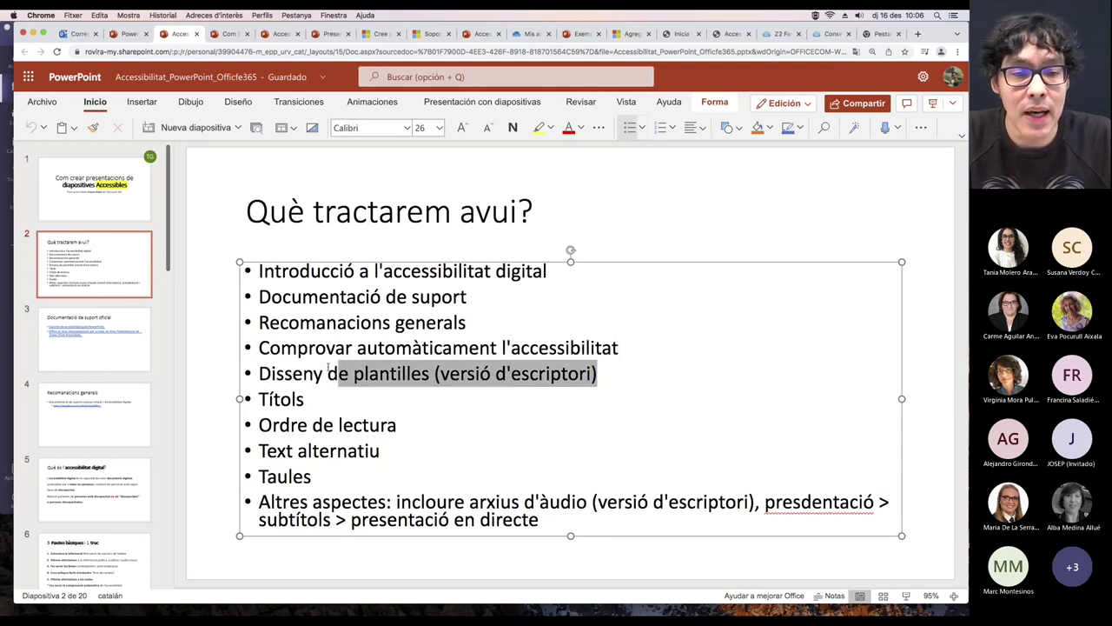
drag(423, 380, 295, 369)
click(609, 384)
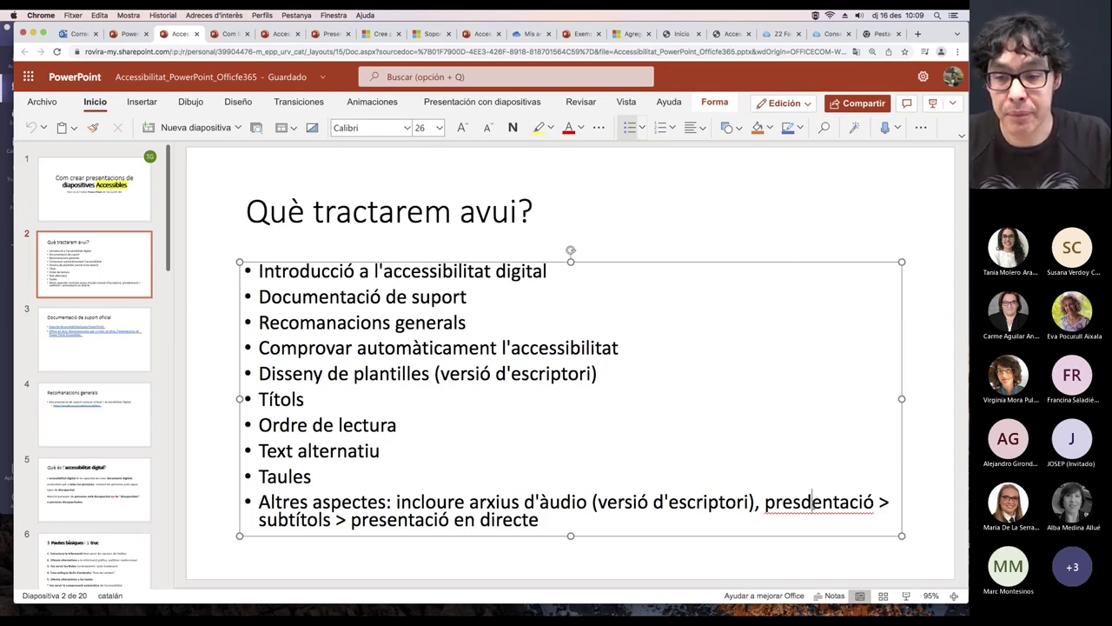
Fix the typo 'presdentació' to 'presentació' and show the View ribbon options.
key(BackSpace)
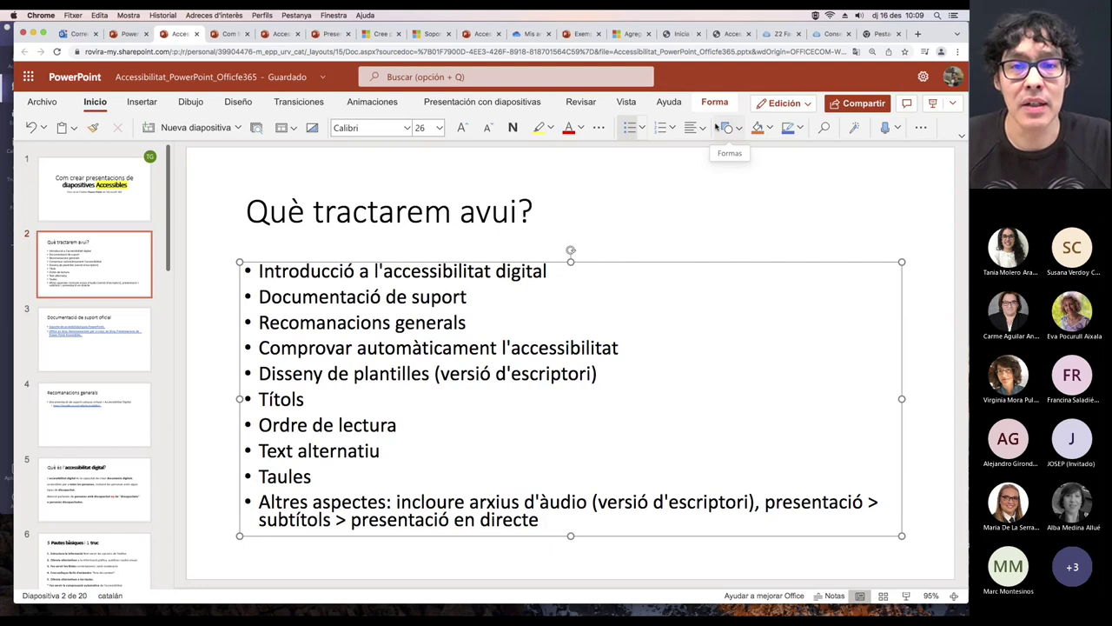
click(627, 103)
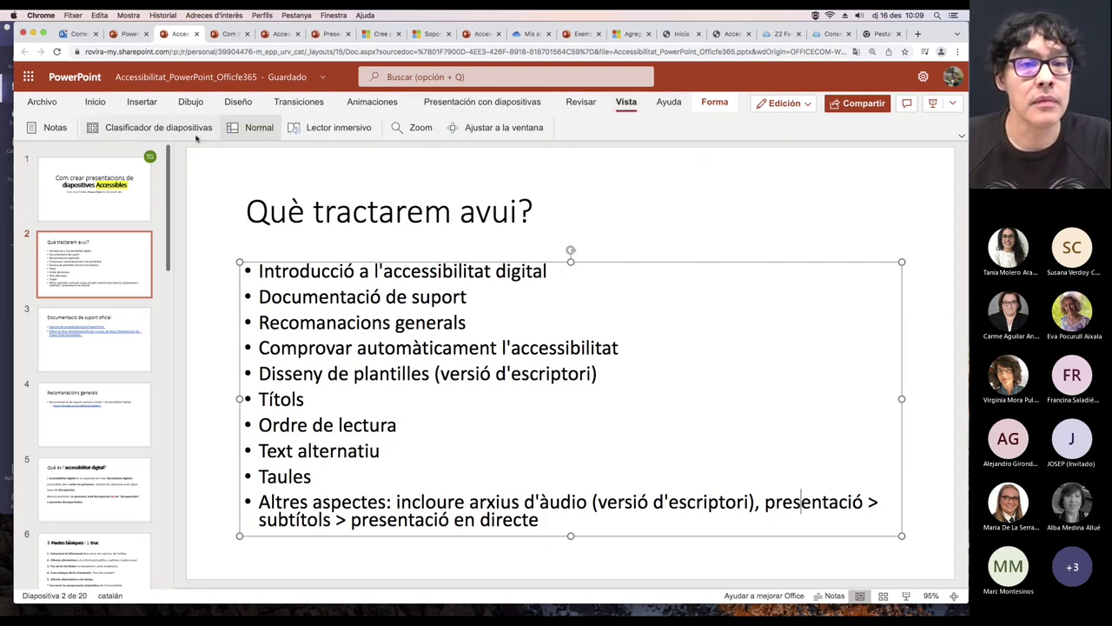
Play the slideshow from the beginning using the Present options.
click(952, 103)
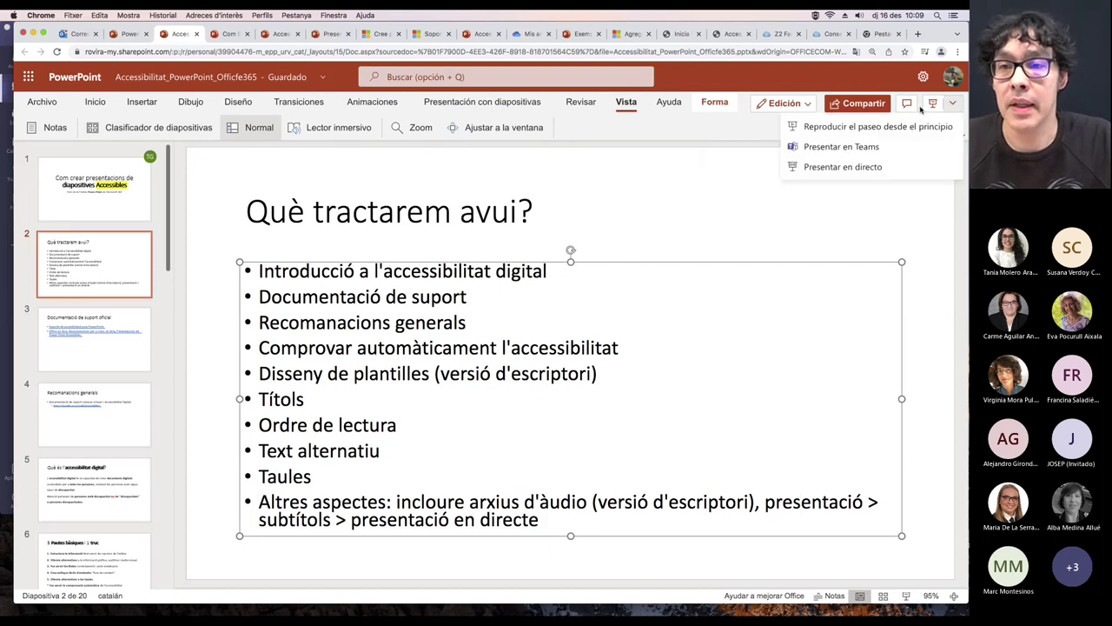
click(826, 127)
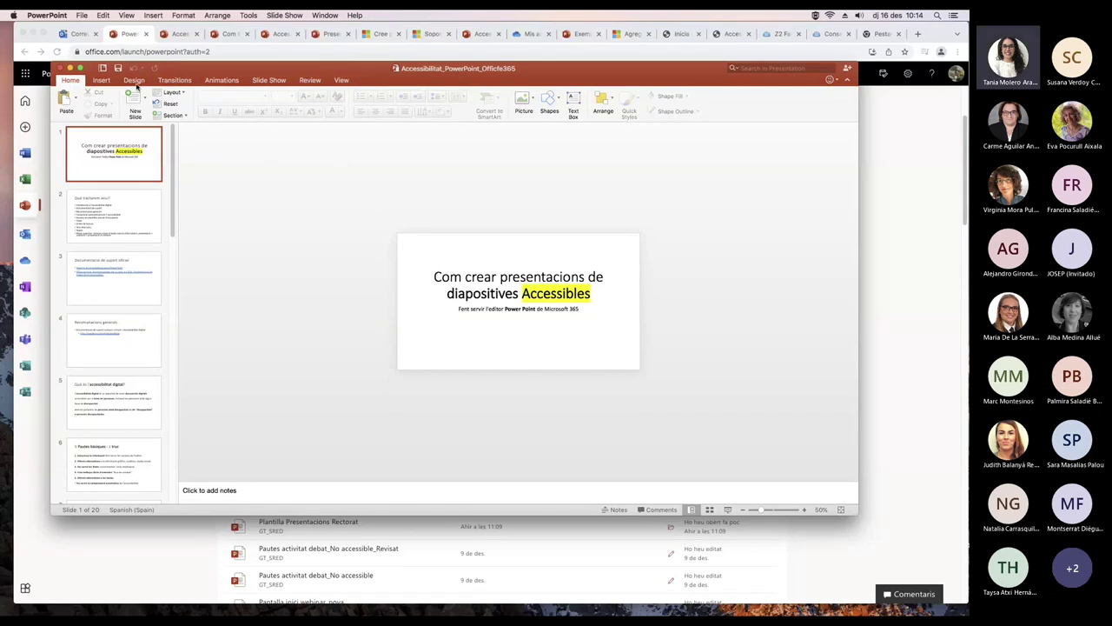
Make the window full screen, select the 'Què tractarem avui?' slide, and present from it.
click(80, 67)
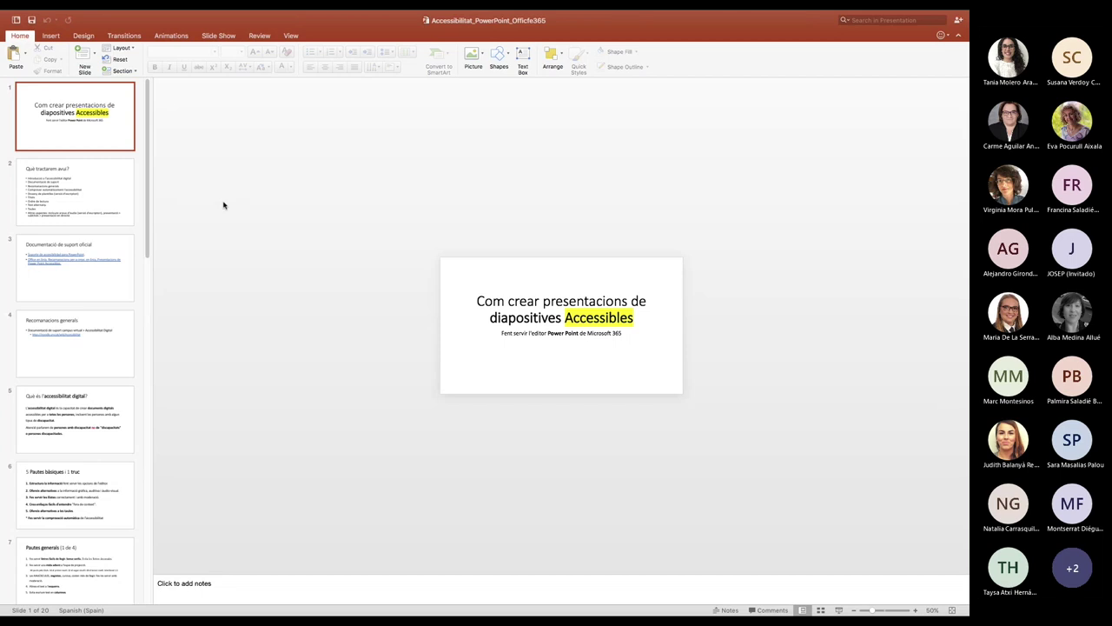
mouse_move(76, 261)
click(125, 194)
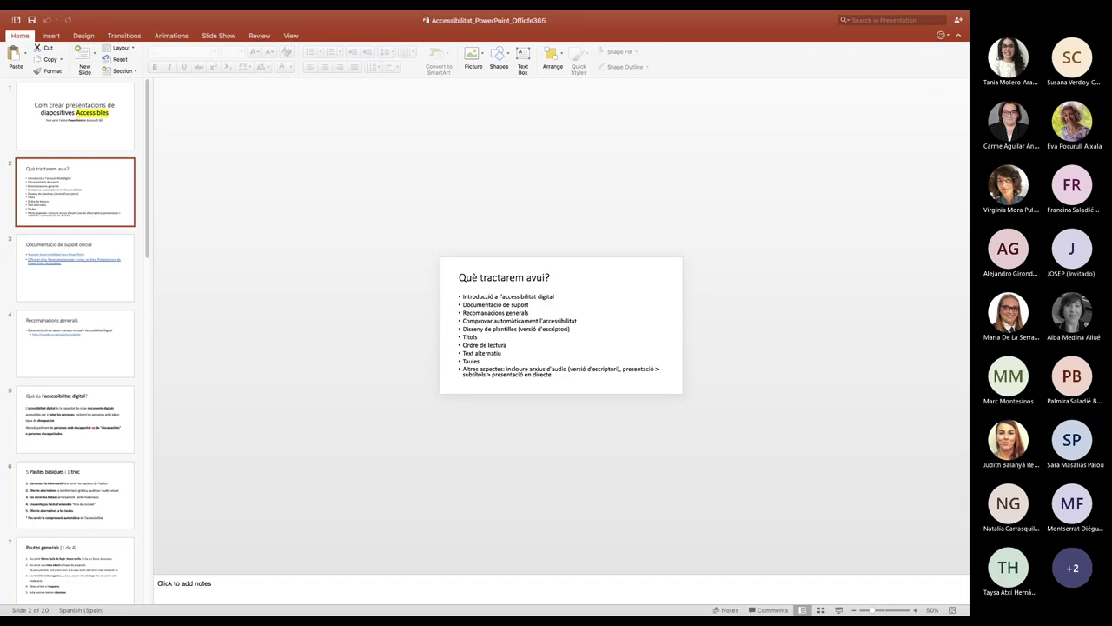
click(840, 611)
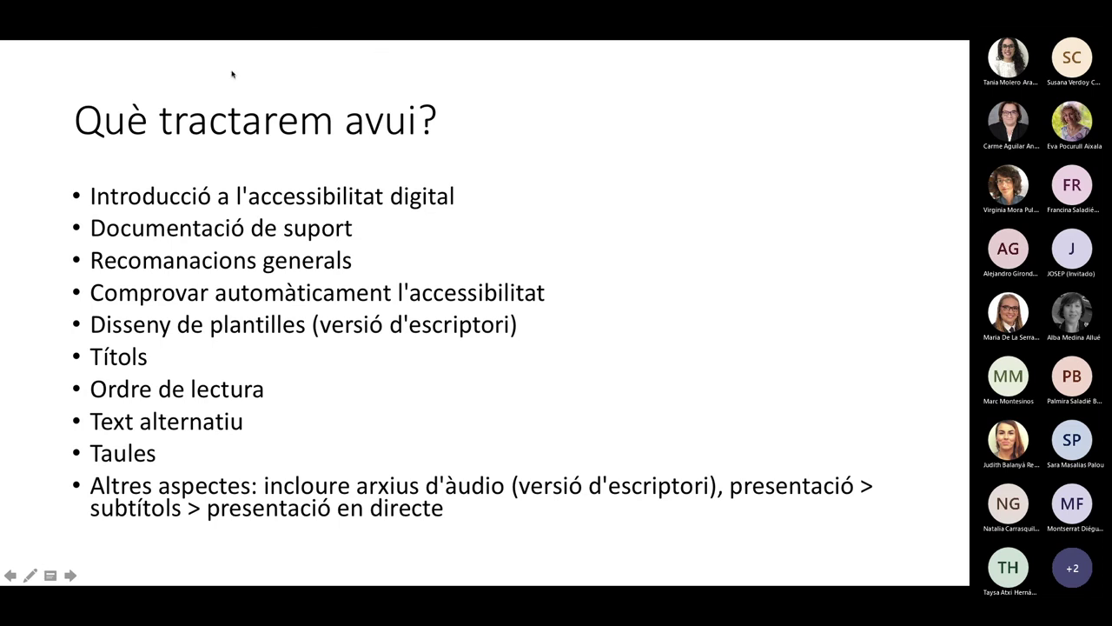
Go to 'Documentació de suport oficial' and follow the 'Soporte de accesibilidad para PowerPoint' link, dismissing the warning.
key(Right)
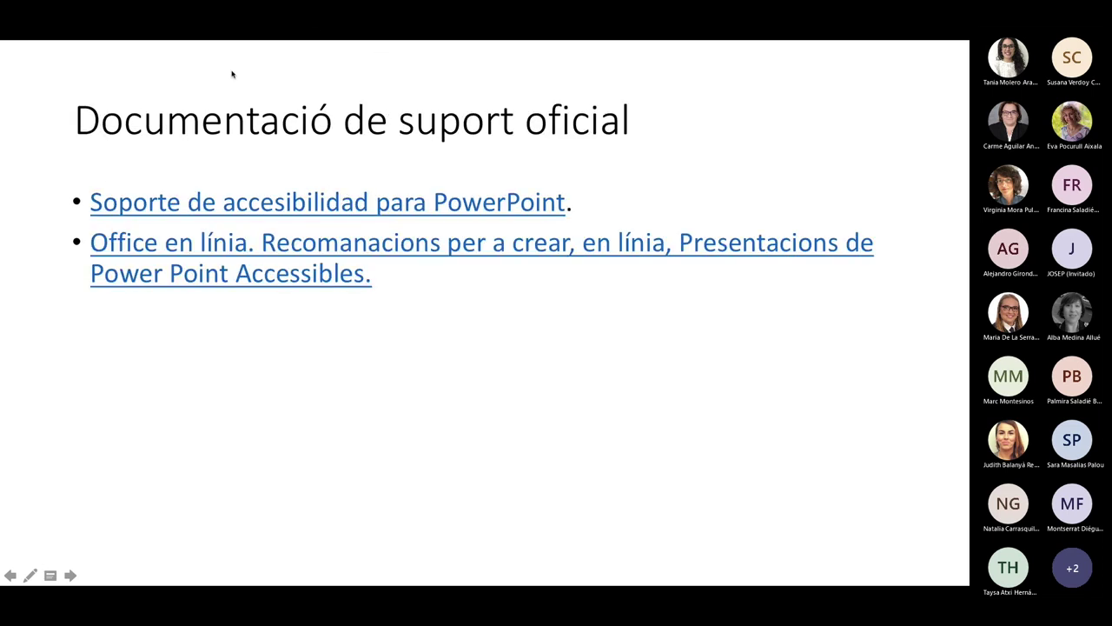
key(Right)
key(Left)
click(315, 210)
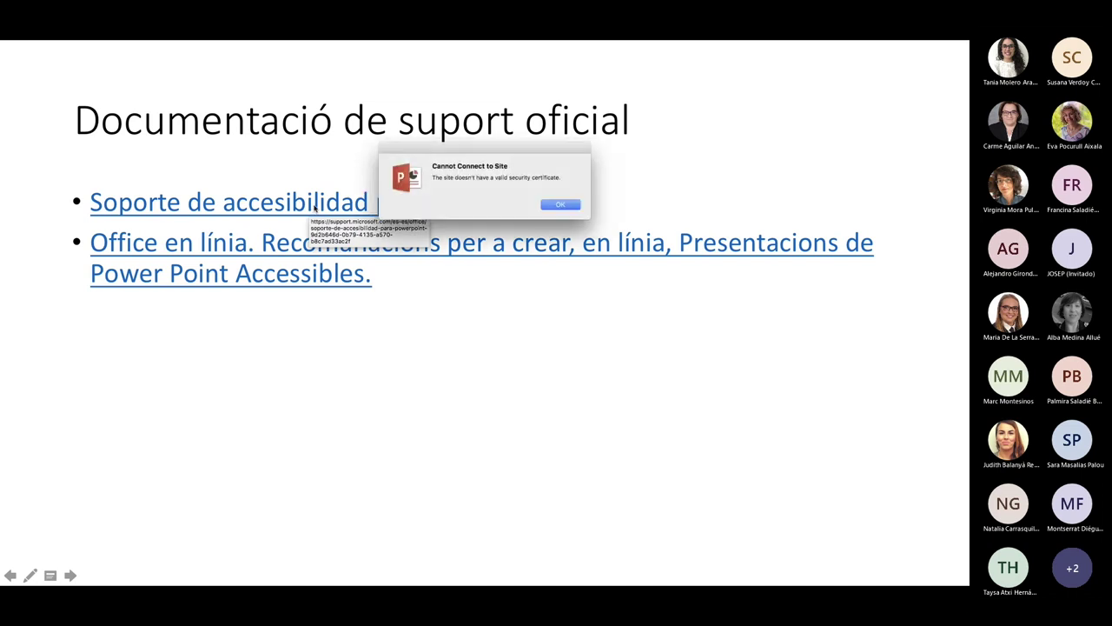
click(556, 208)
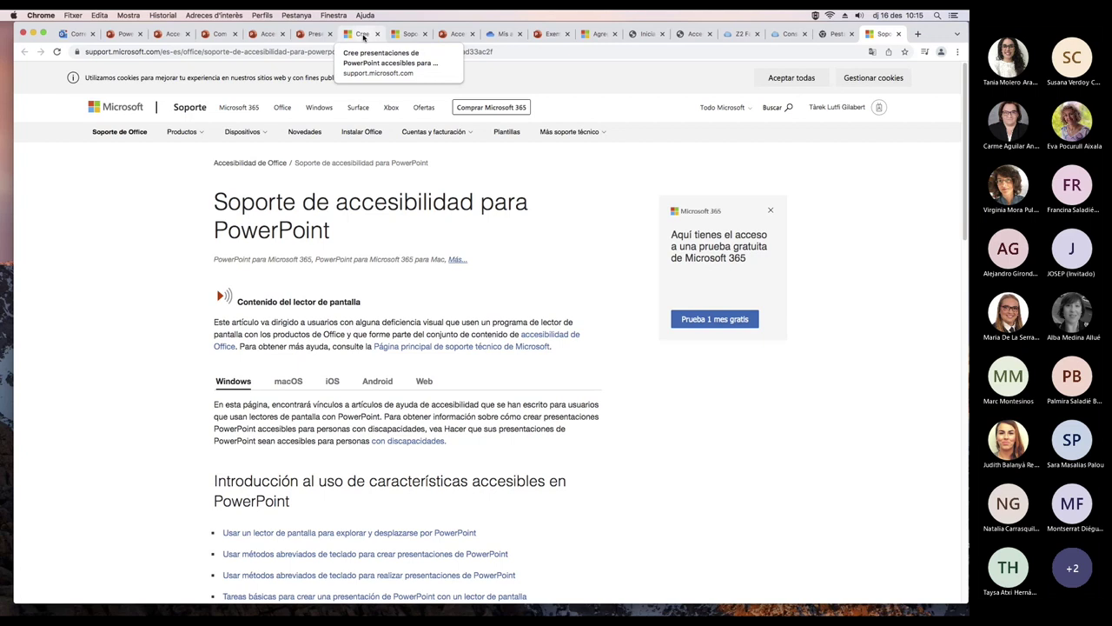
View the PowerPoint for the web best-practices table on the support page, then return to PowerPoint.
click(364, 37)
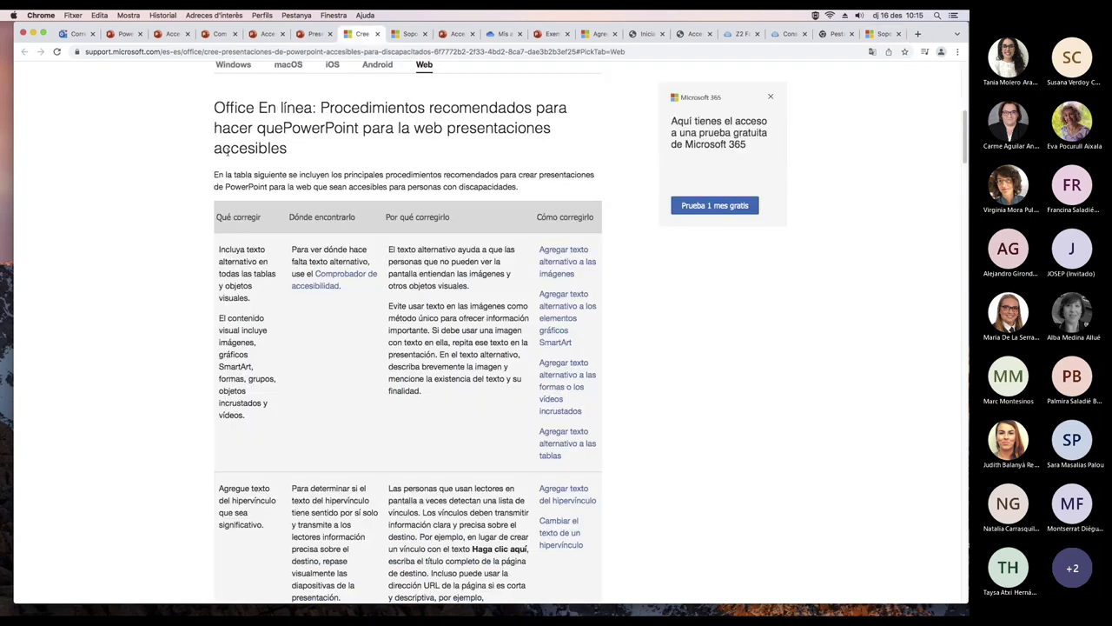
scroll(228, 226, down, 1)
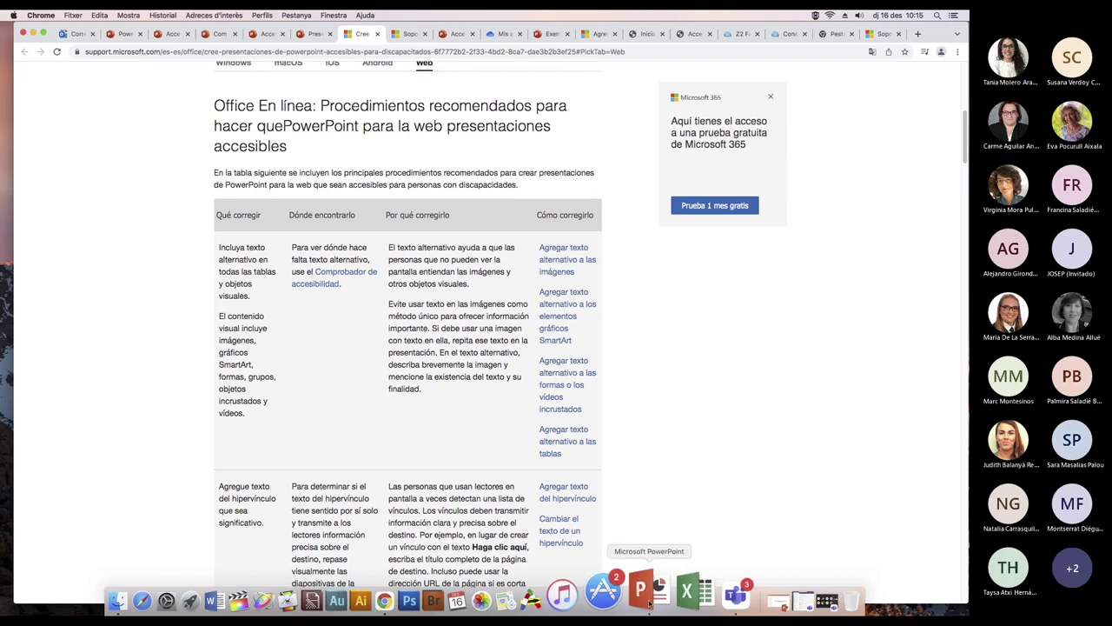
click(641, 591)
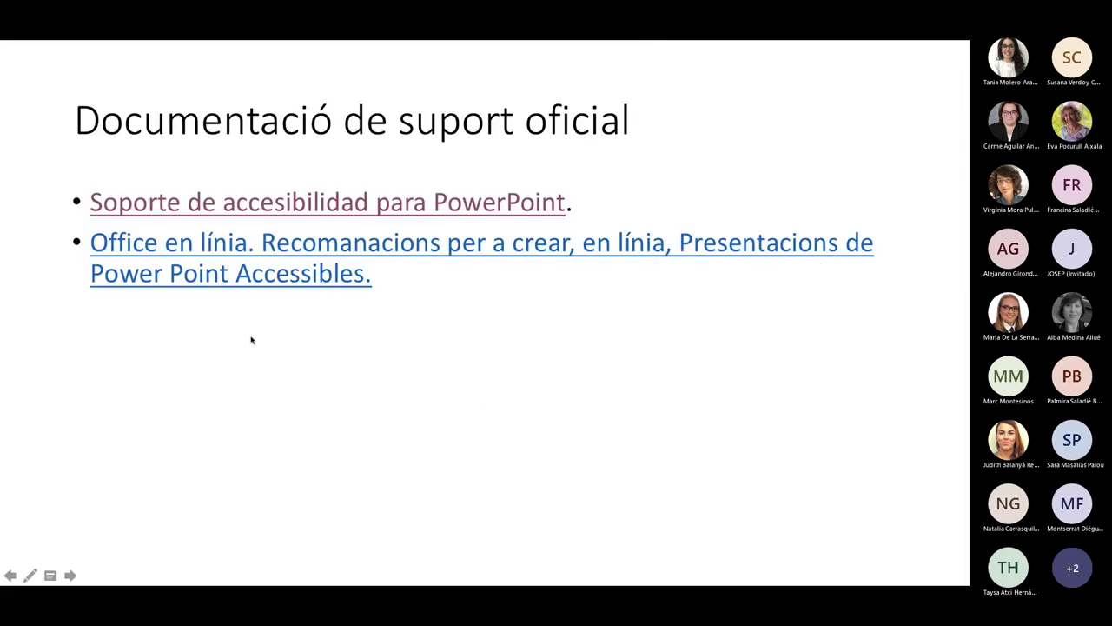
Advance to 'Recomanacions generals' and open its moodle.urv.cat accessibility wiki link.
key(Right)
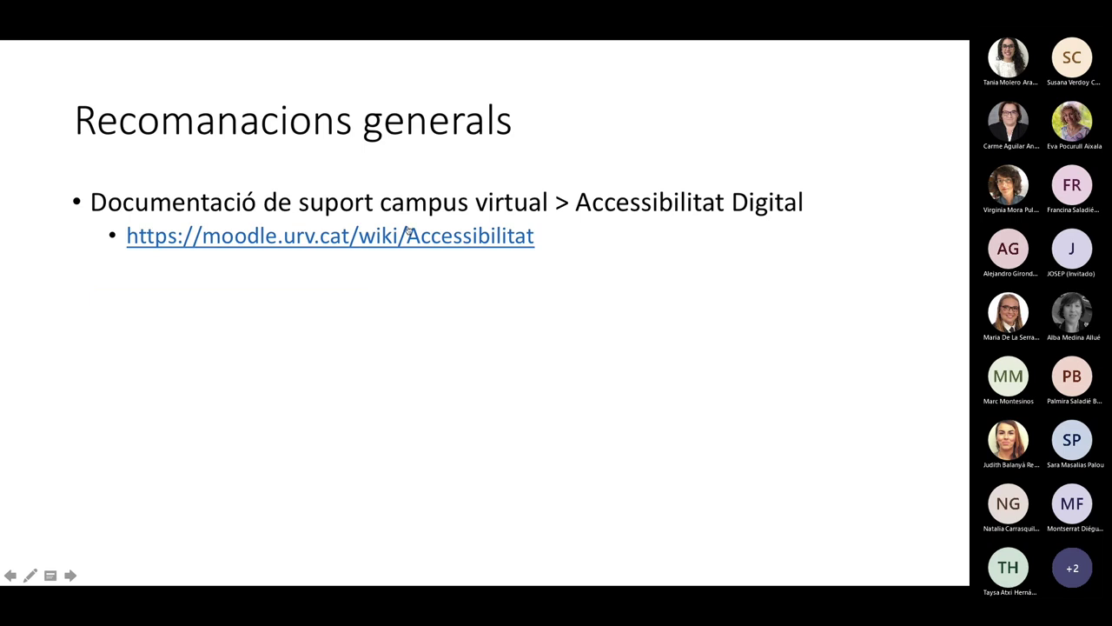
click(302, 249)
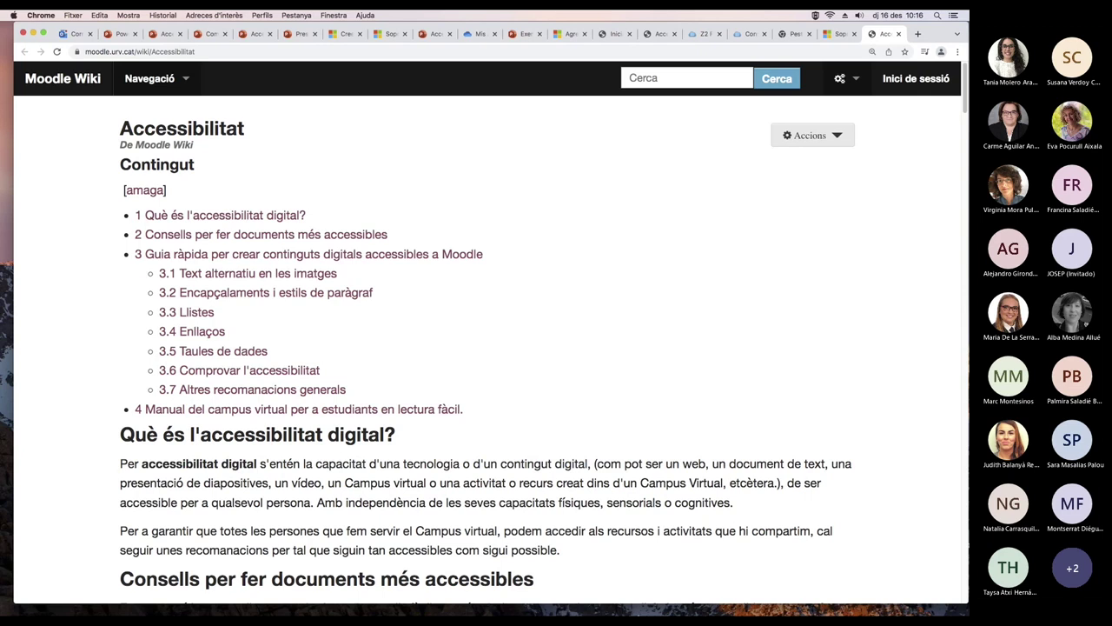
click(651, 590)
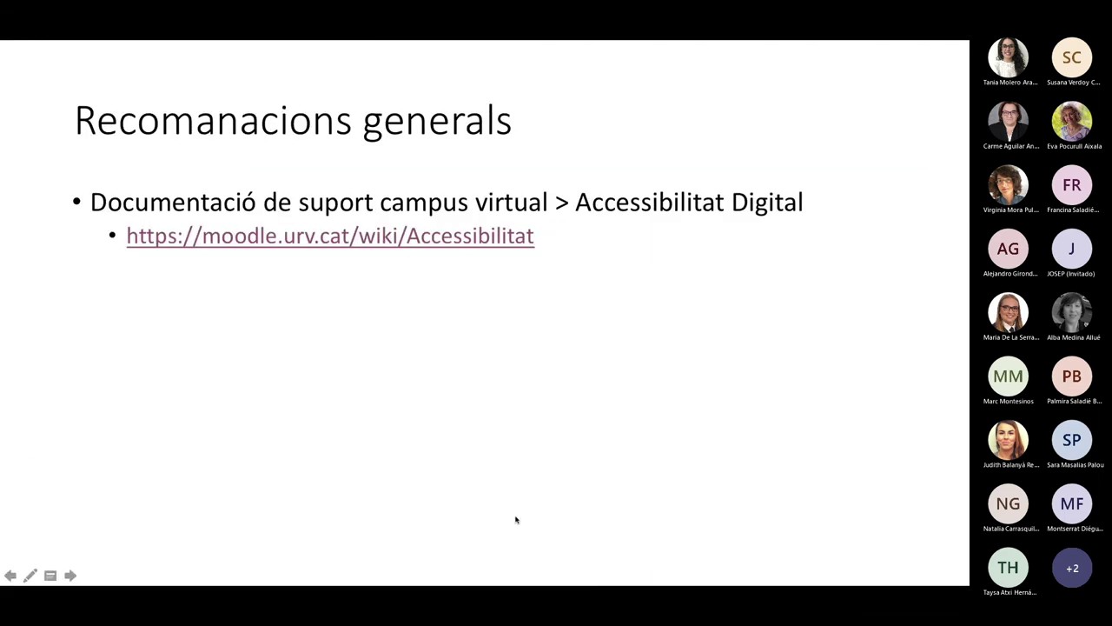
Advance the slideshow one slide toward 'Què és l'accessibilitat digital?'.
click(515, 520)
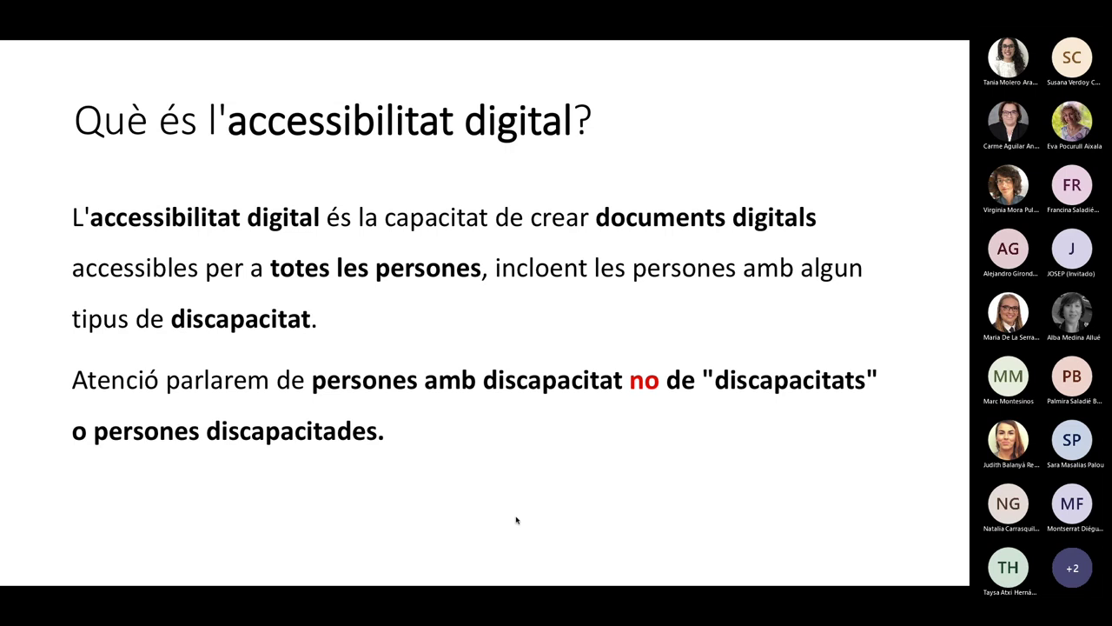
Step forward to '5 Pautes bàsiques i 1 truc', listing five accessibility guidelines.
key(Right)
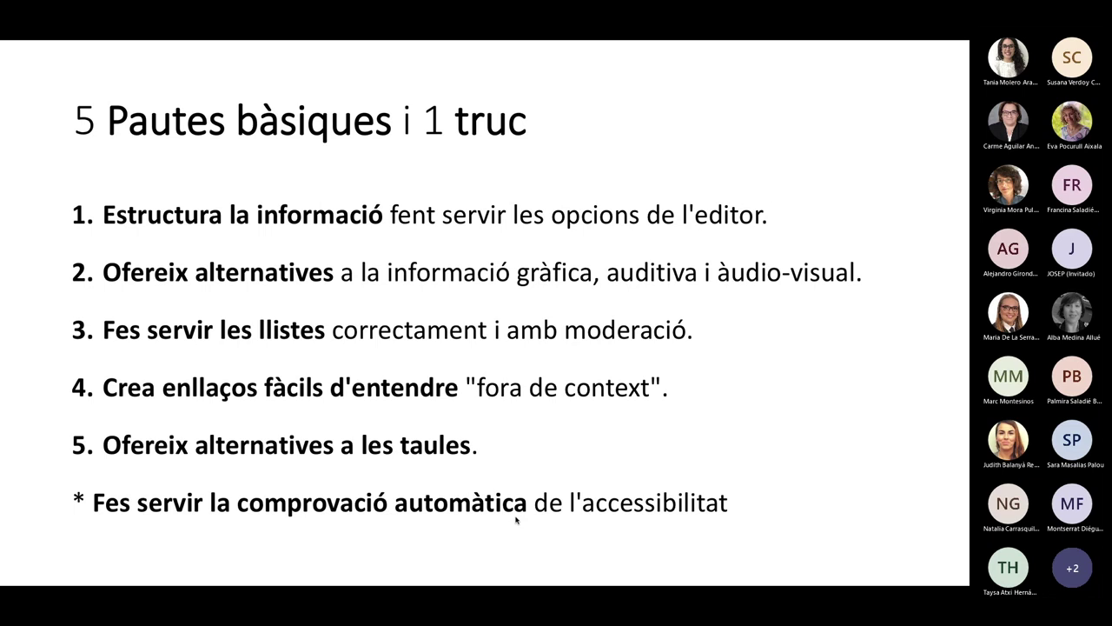
Advance to 'Pautes generals (1 de 4)', then end the slideshow to return to editing.
key(Right)
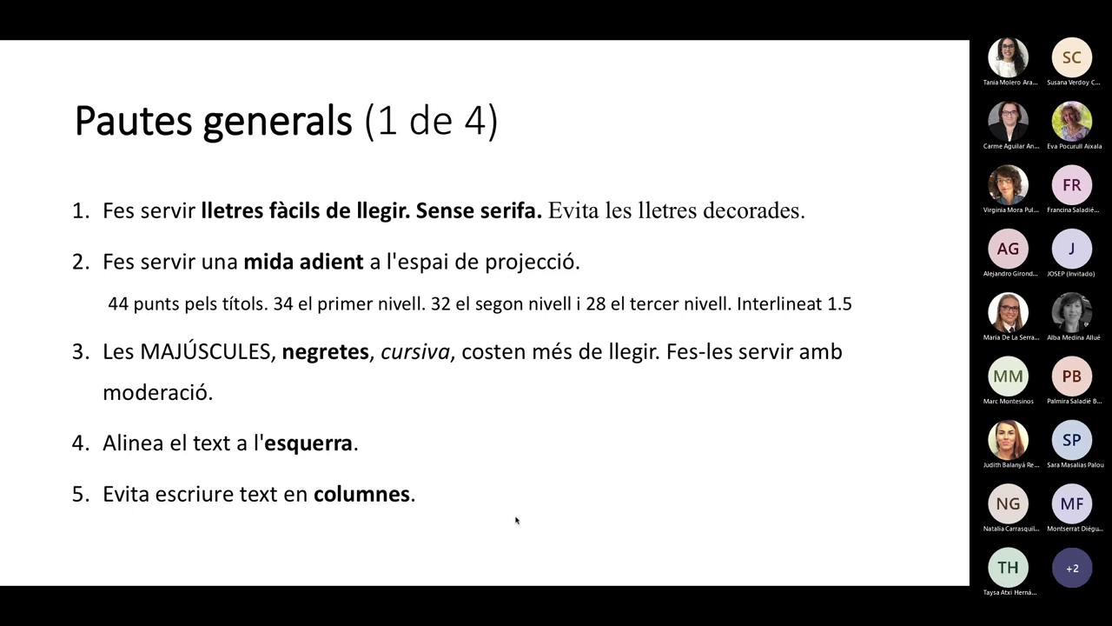
key(Escape)
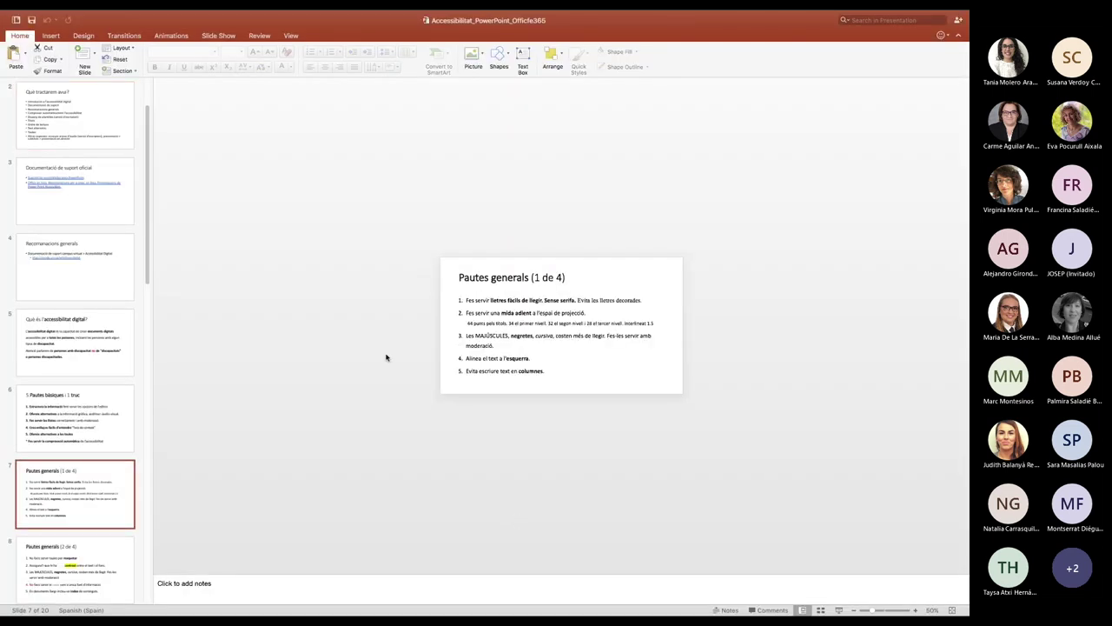
Widen the thumbnail pane, select 'Evita les lletres decorades' on slide 7, and open the font list.
click(564, 311)
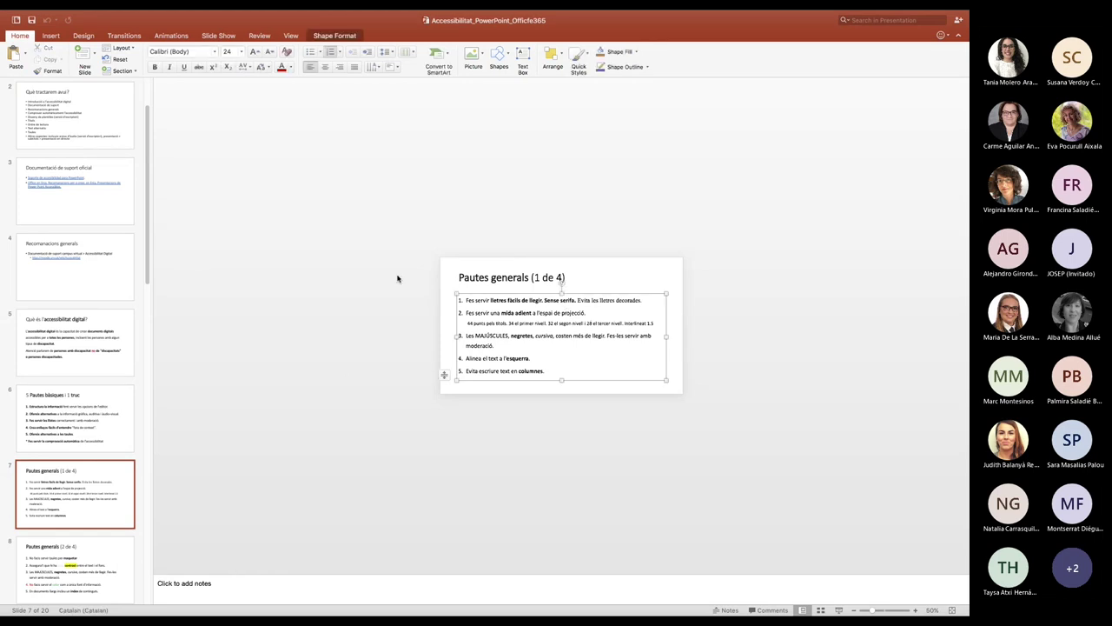
mouse_move(152, 252)
mouse_down()
mouse_move(206, 278)
mouse_move(176, 272)
mouse_up()
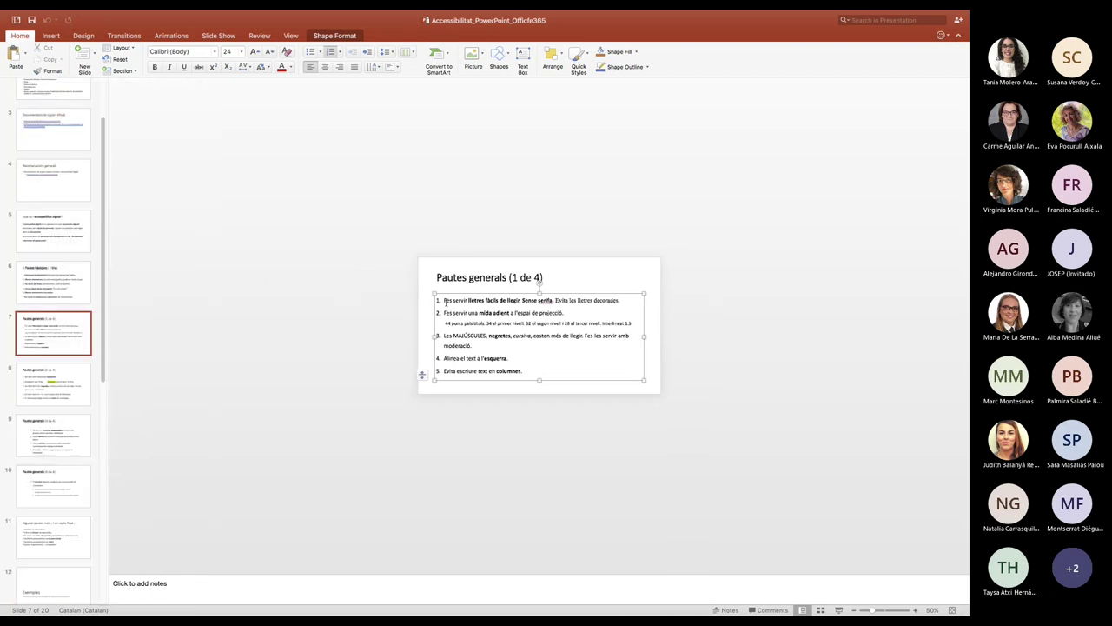
double_click(595, 300)
drag(619, 300, 566, 299)
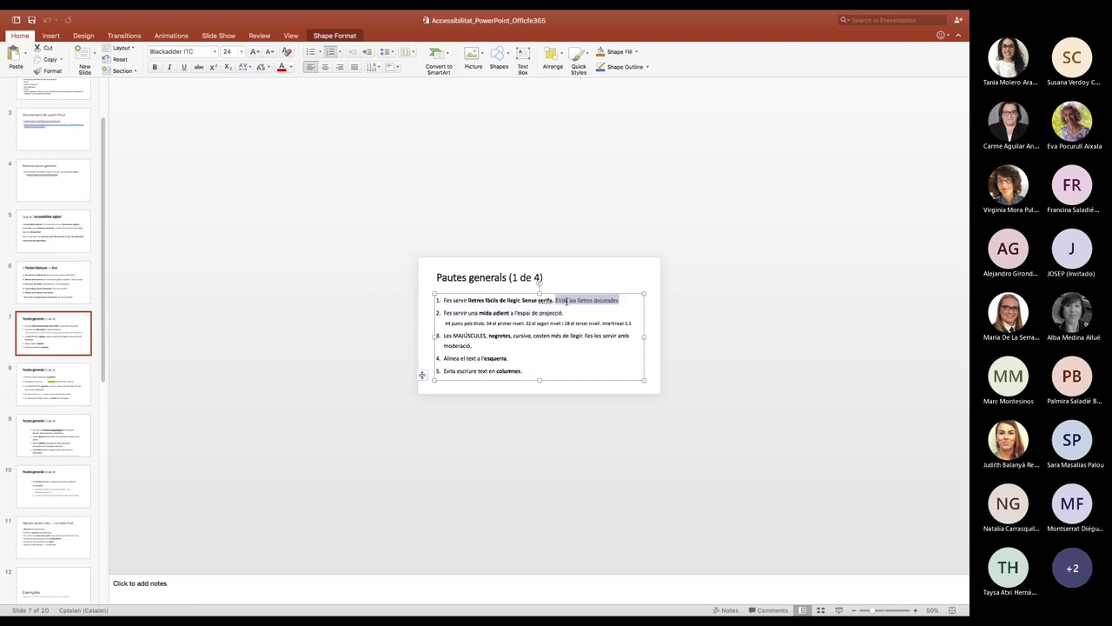
click(215, 52)
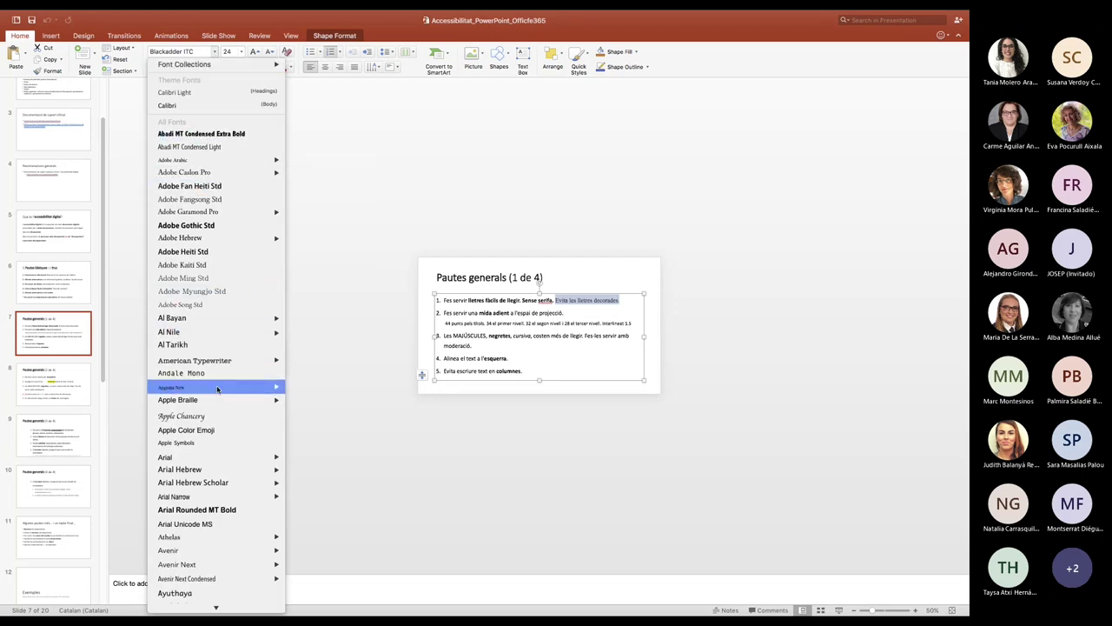
Apply Apple Chancery to the selected 'Evita les lletres decorades' phrase.
click(206, 421)
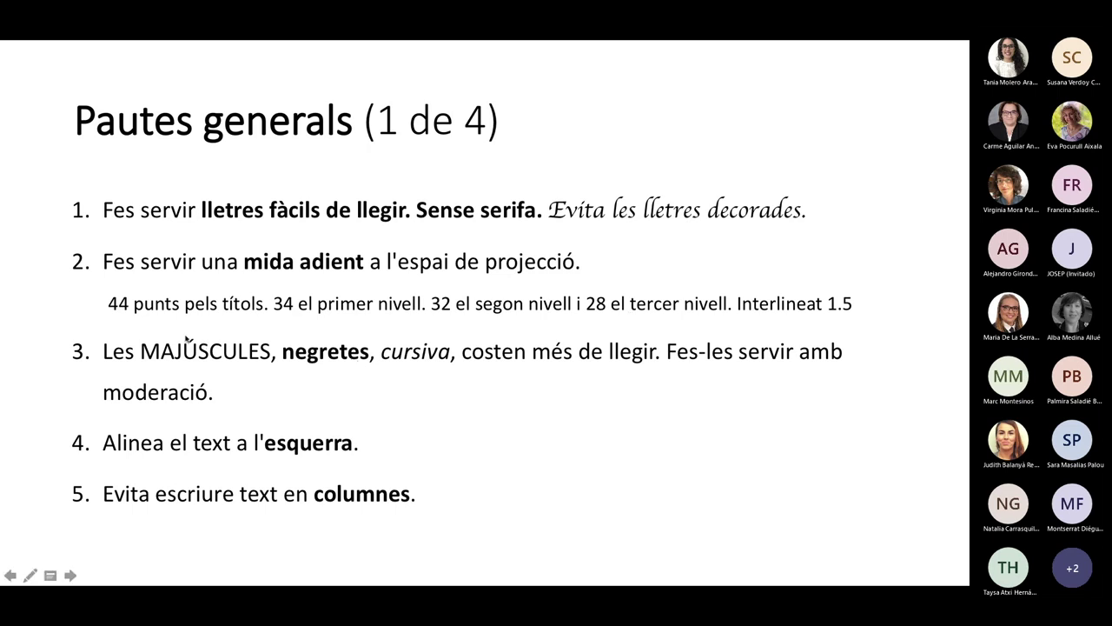
click(189, 351)
key(Left)
Advance to 'Pautes generals (2 de 4)', then end the slideshow for editing view.
key(Right)
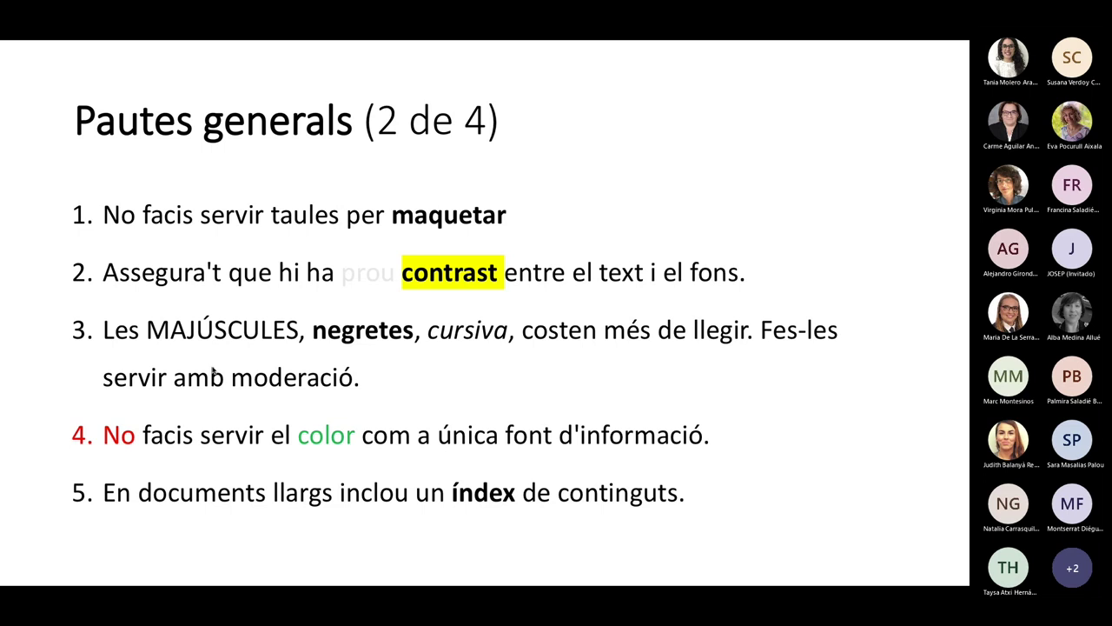
key(Escape)
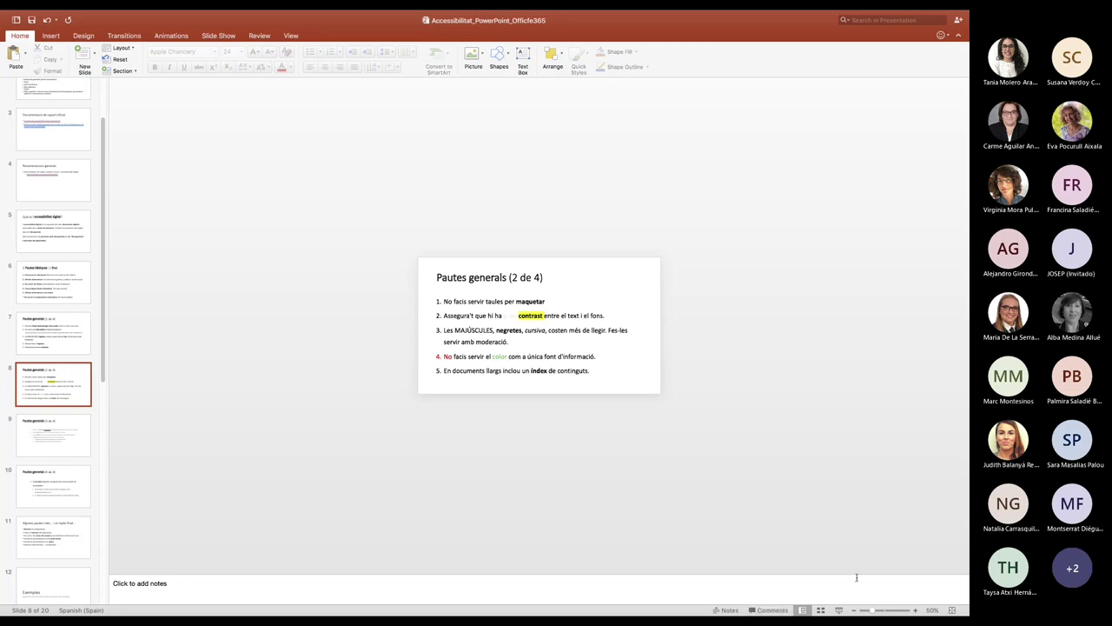
Present slide 8, 'Pautes generals (2 de 4)', full screen from the status-bar Slide Show button.
click(839, 610)
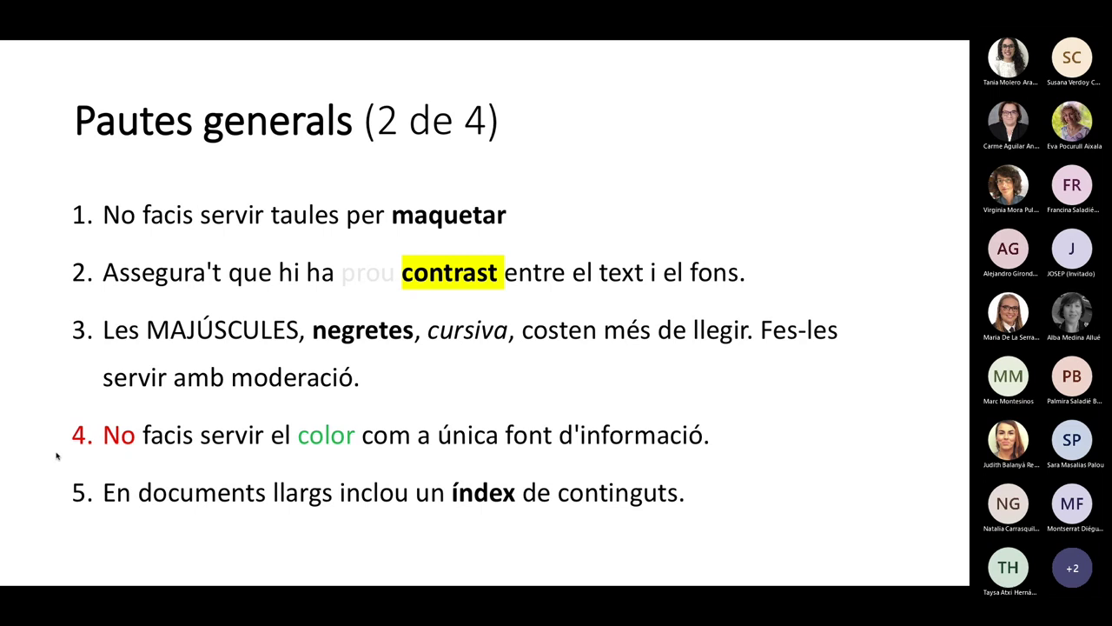
Advance the slideshow to 'Pautes generals (3 de 4)'.
key(Right)
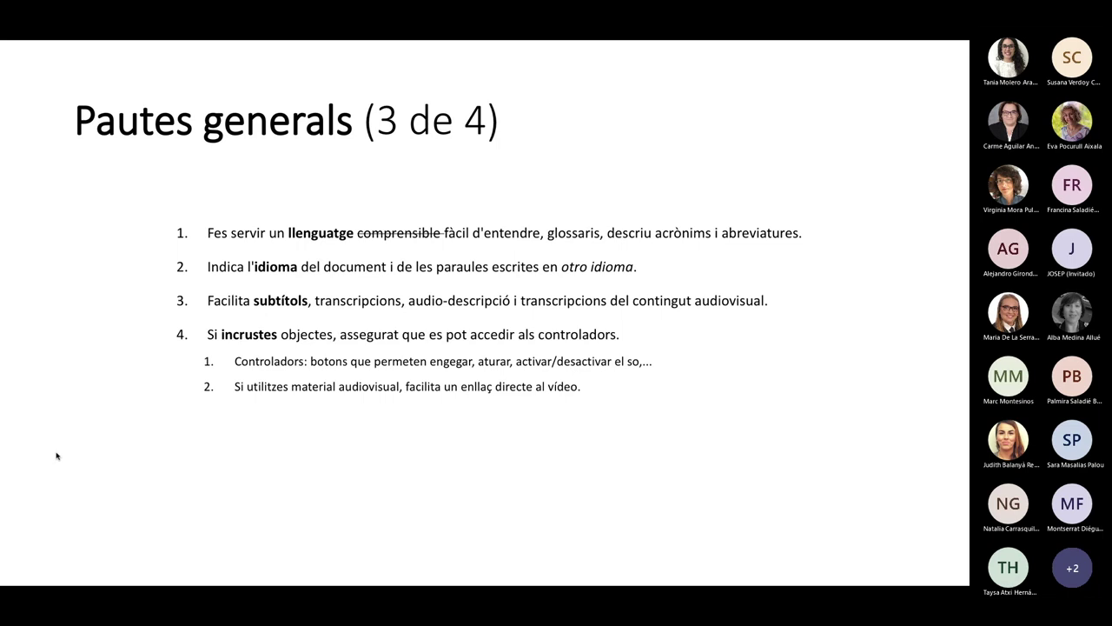
Step through the Pautes generals (3 and 4 of 4) slides to 'Algunes pautes més... i un repte final...'.
key(Right)
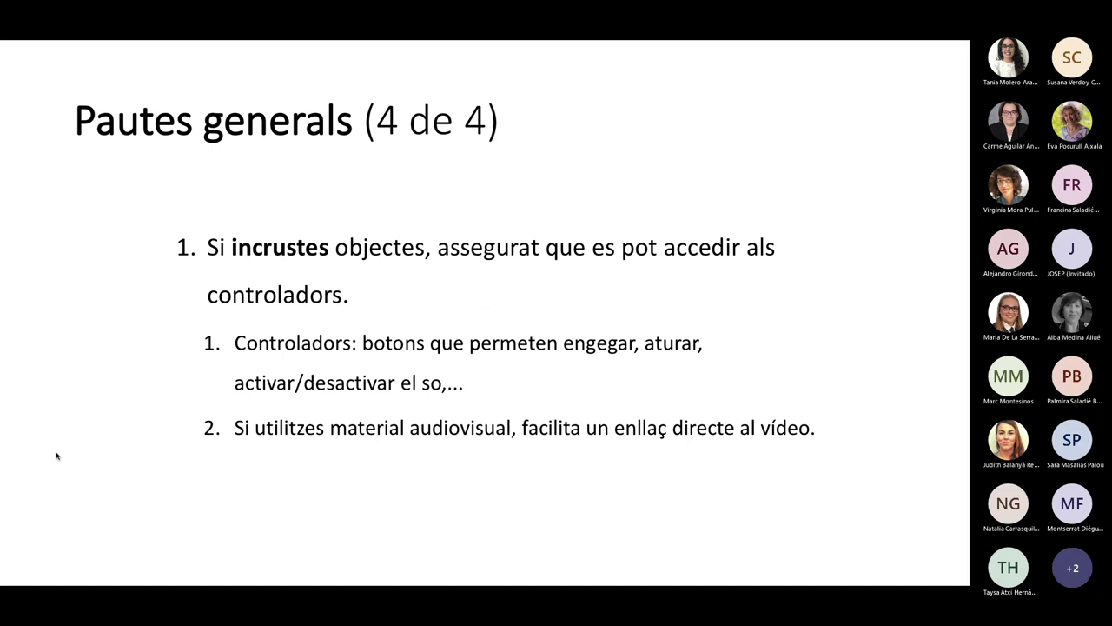
key(Left)
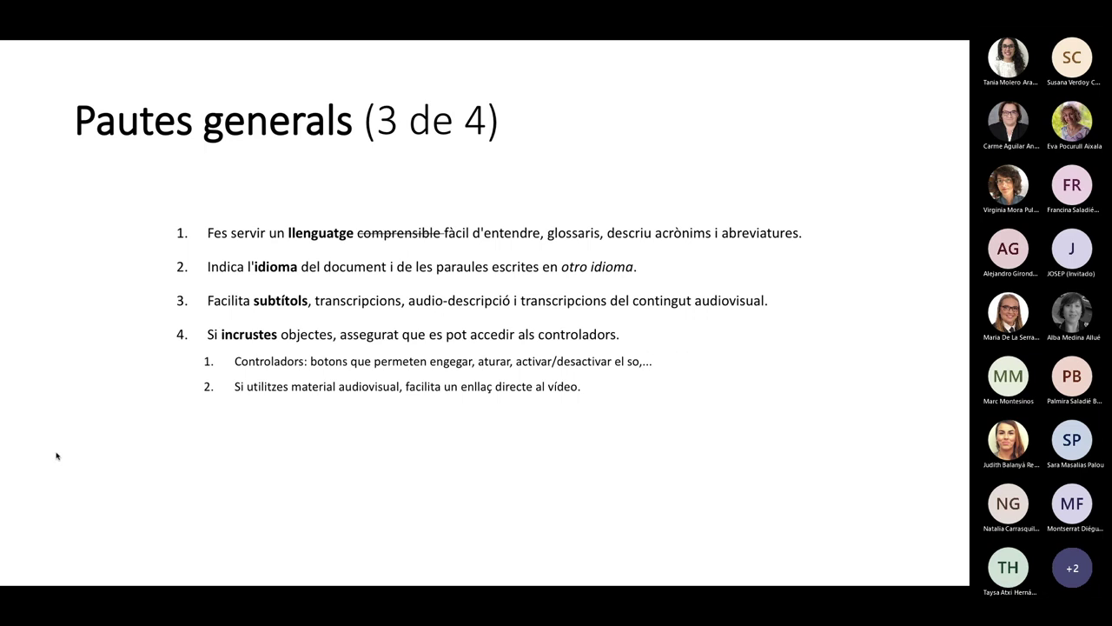
key(Right)
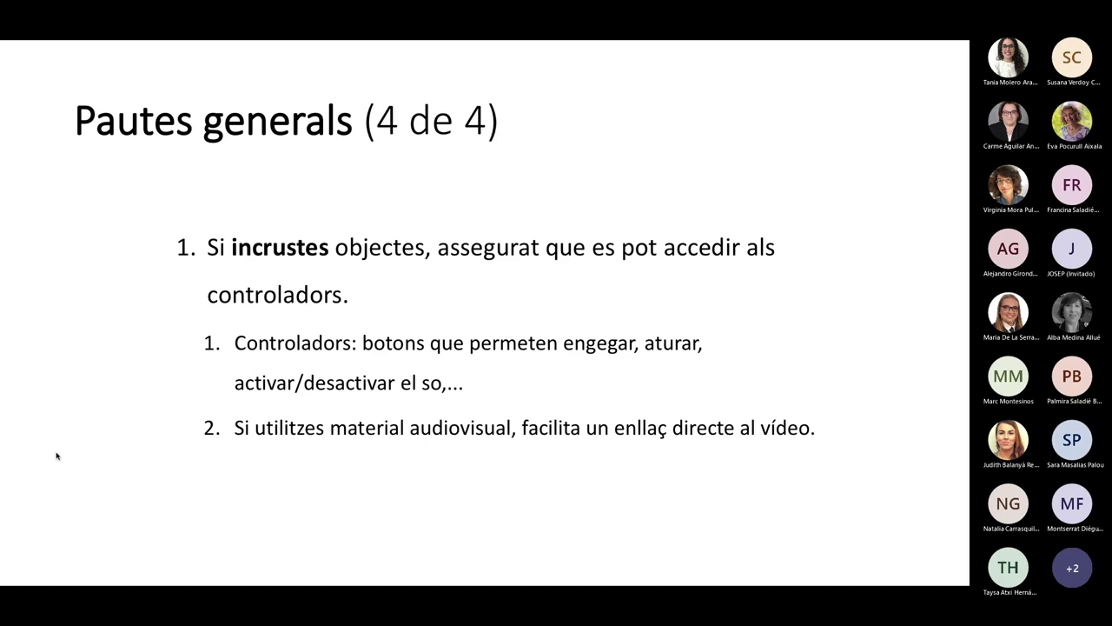
key(Right)
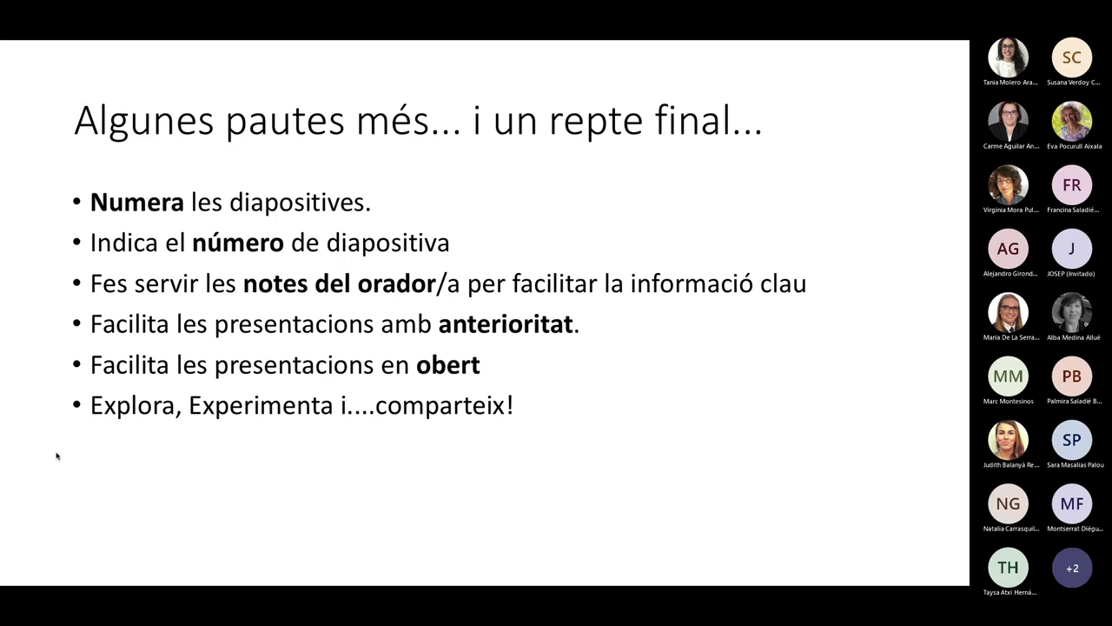
Advance past the Exemples and templates slides, end the show, and create blank Presentation3.
key(Right)
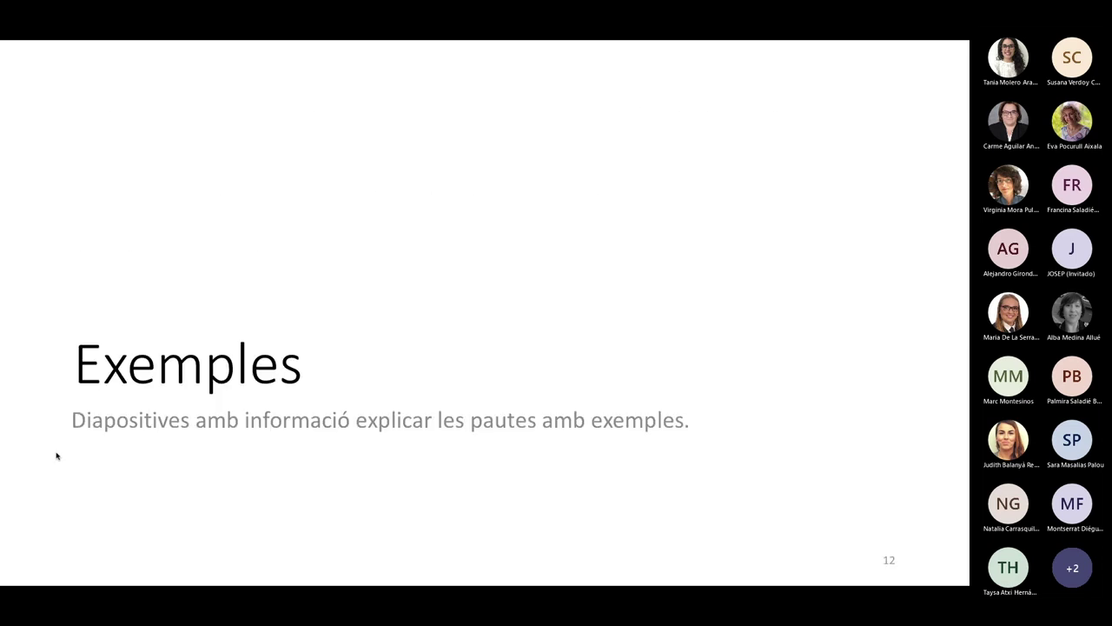
key(Right)
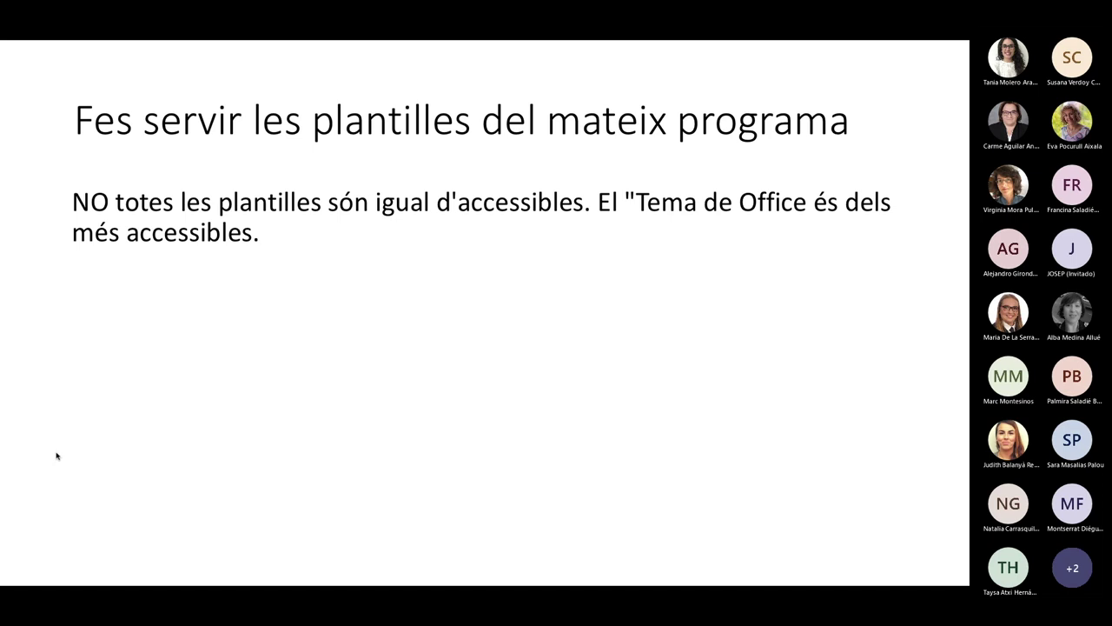
key(Escape)
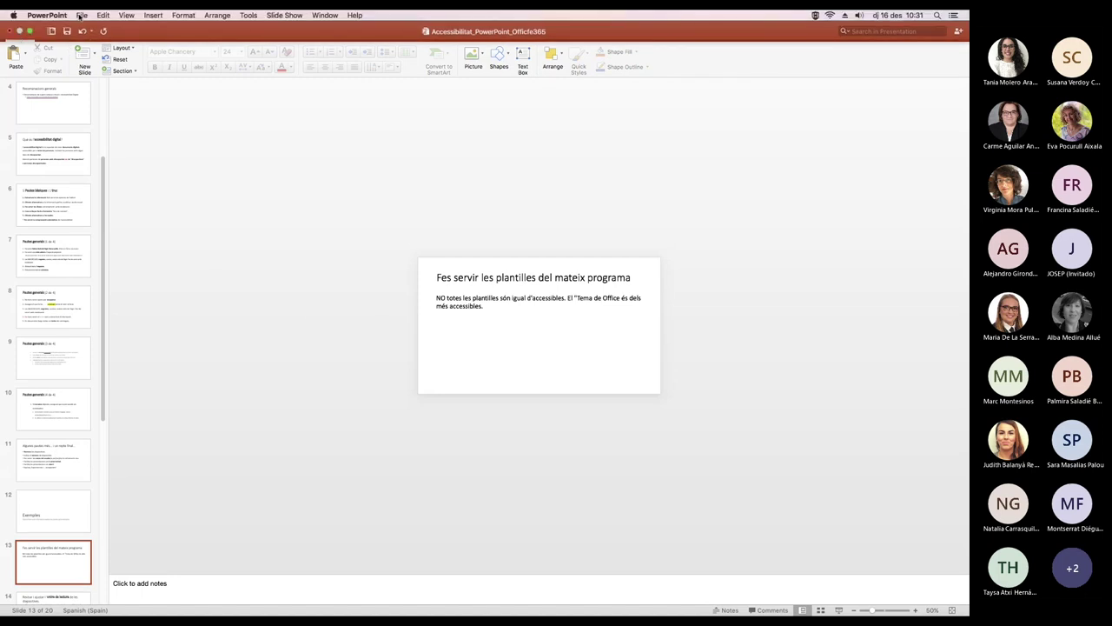
click(80, 15)
click(85, 28)
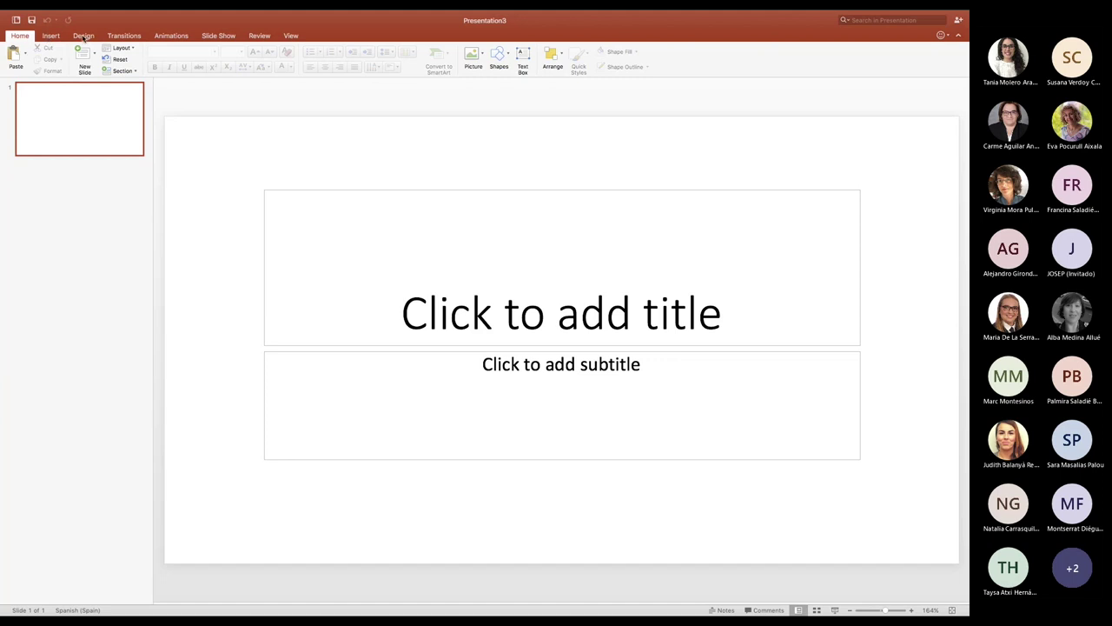
Preview the feather design theme on the title slide, then revert it to the Office theme.
click(84, 35)
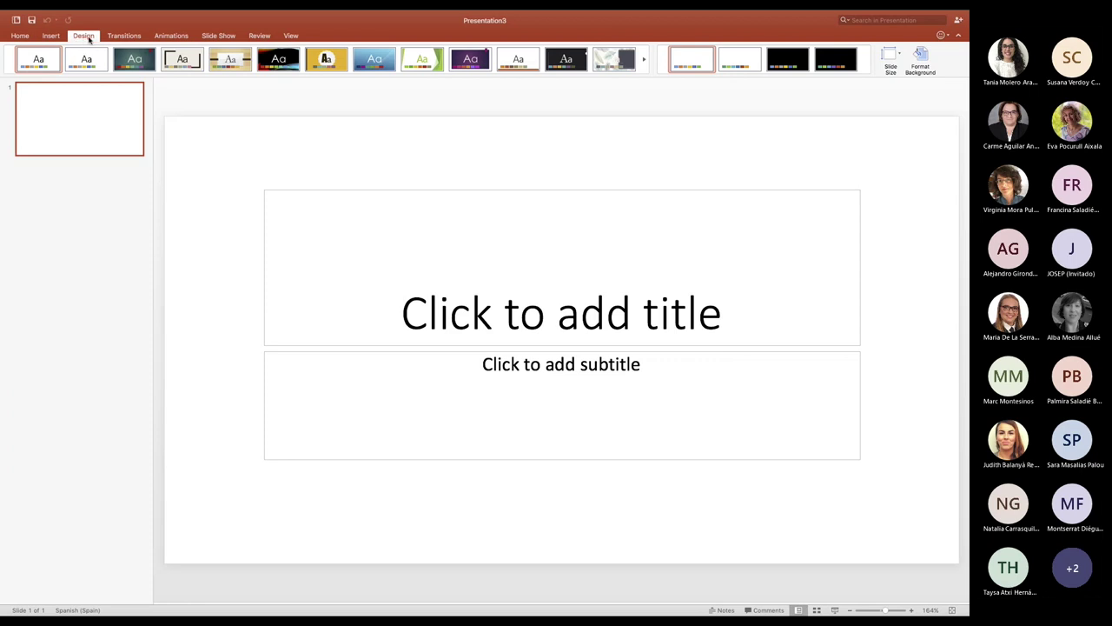
mouse_move(38, 59)
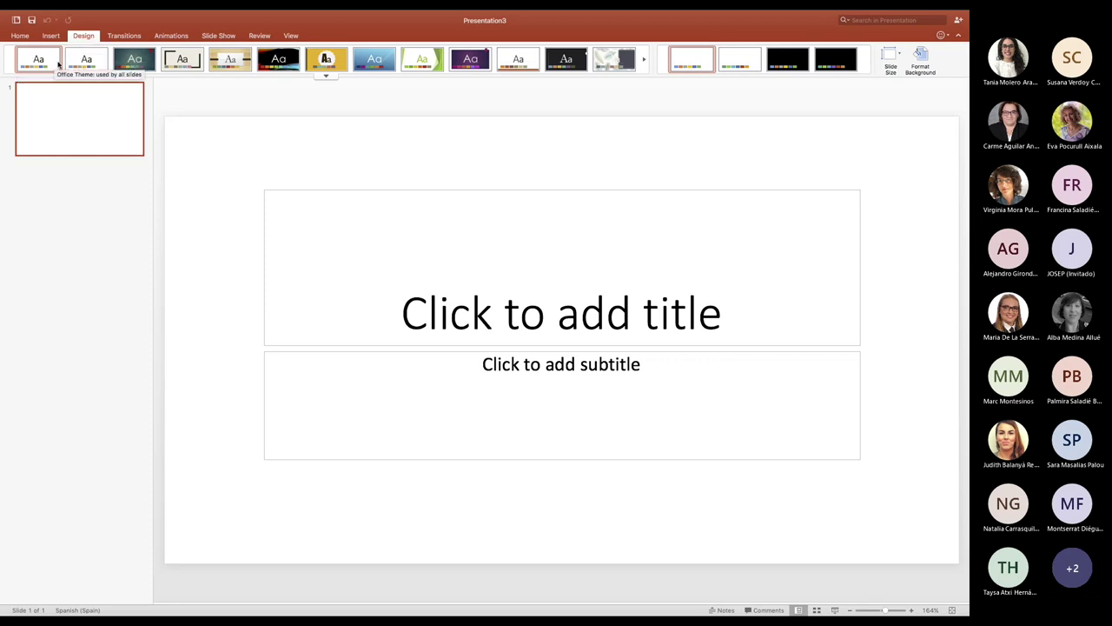
click(608, 61)
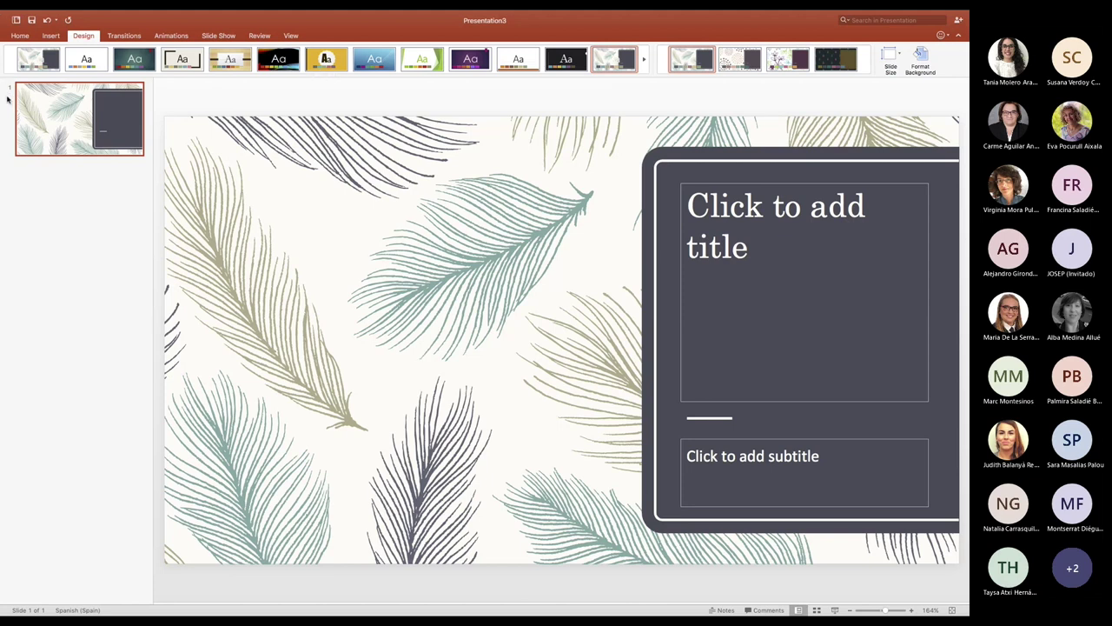
click(86, 61)
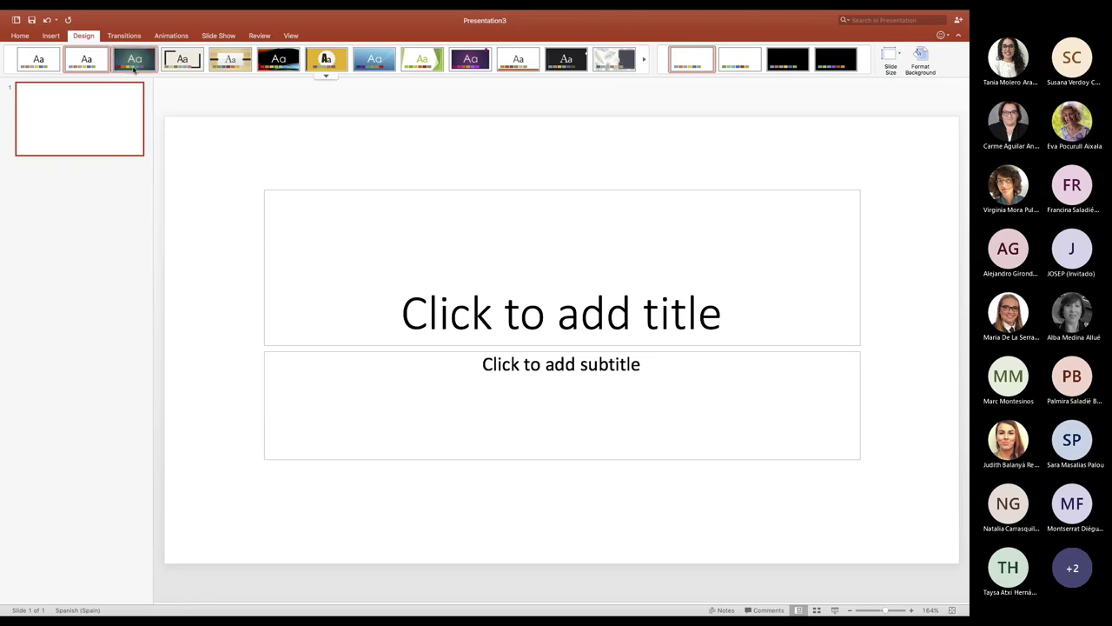
Insert a second slide using the Title Only layout.
click(50, 36)
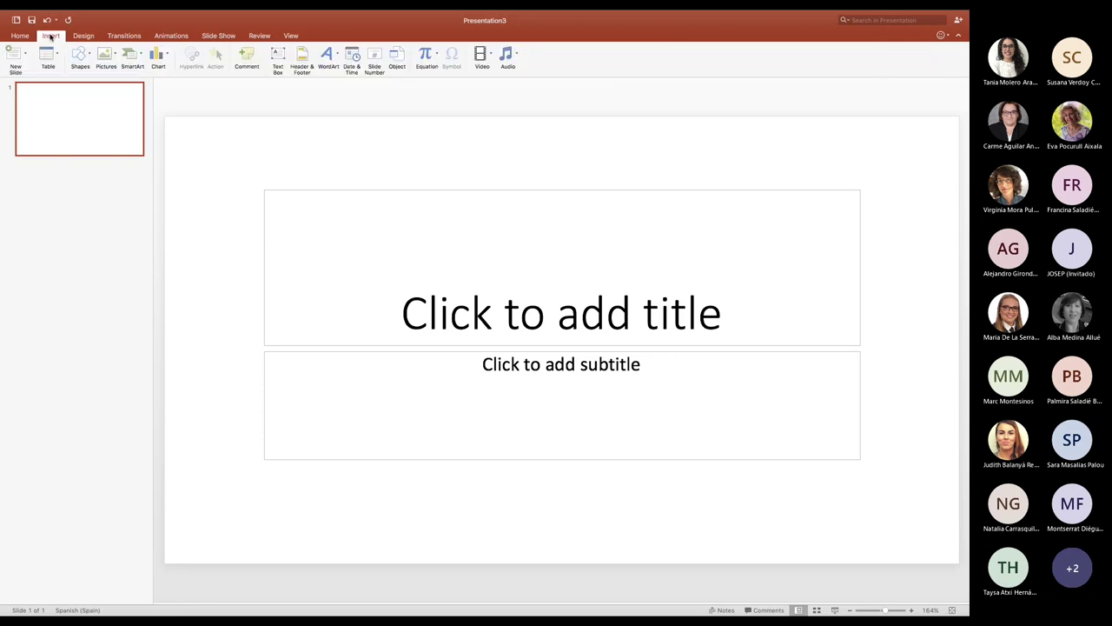
click(27, 54)
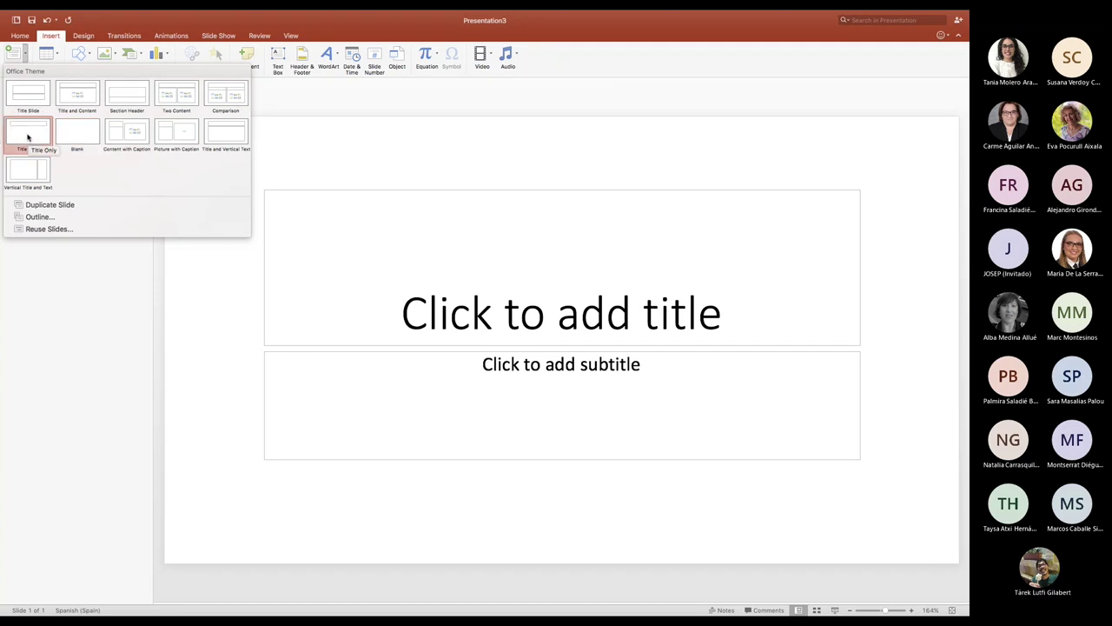
click(27, 137)
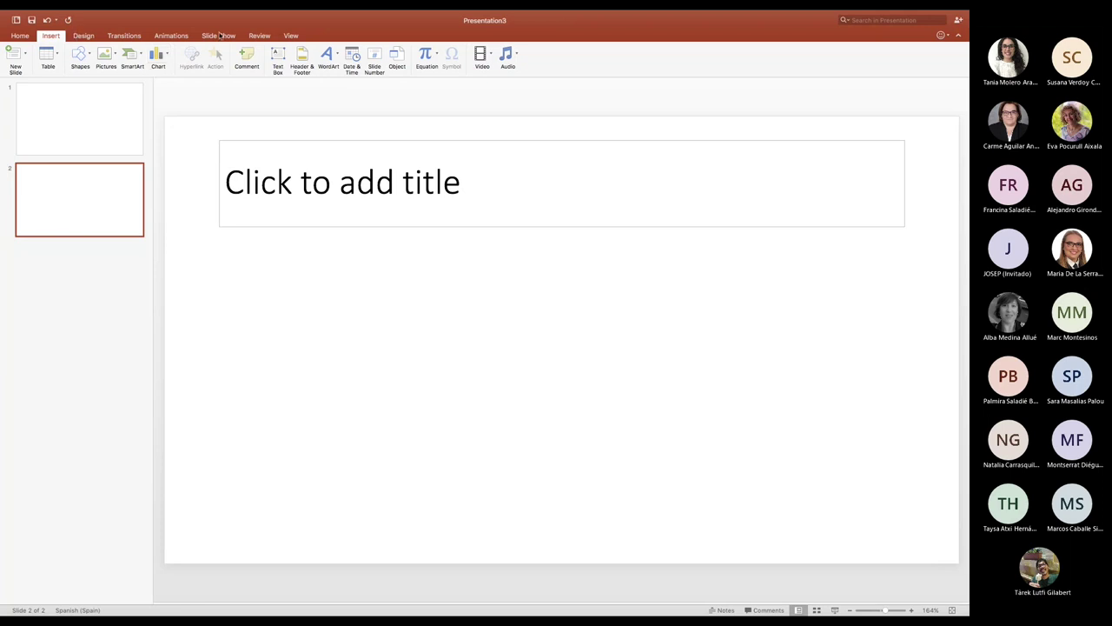
click(106, 57)
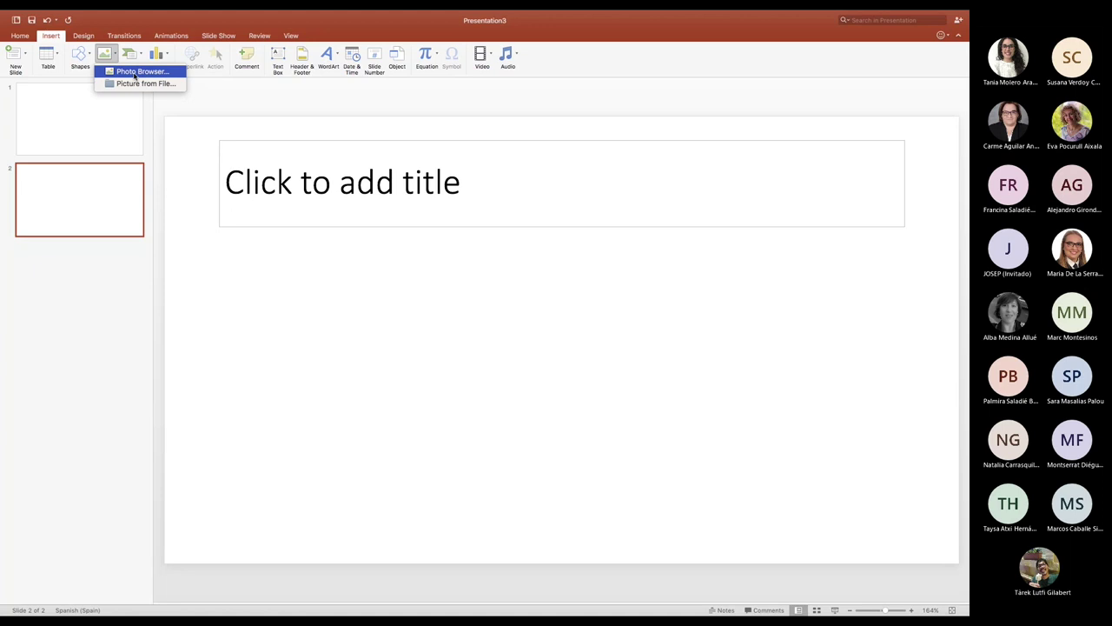
click(277, 314)
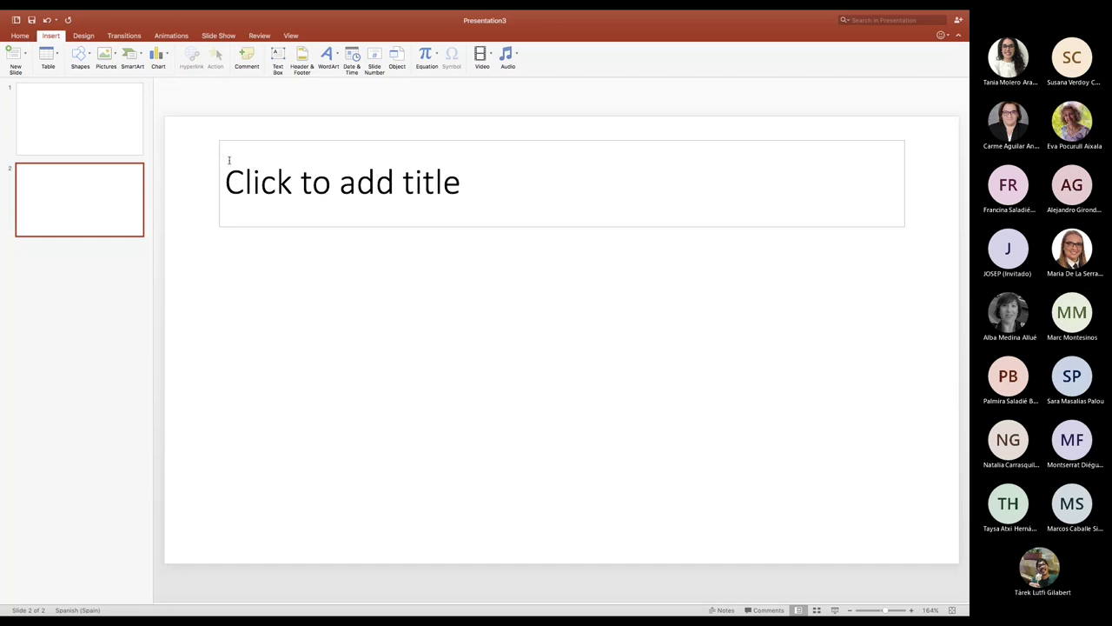
click(228, 229)
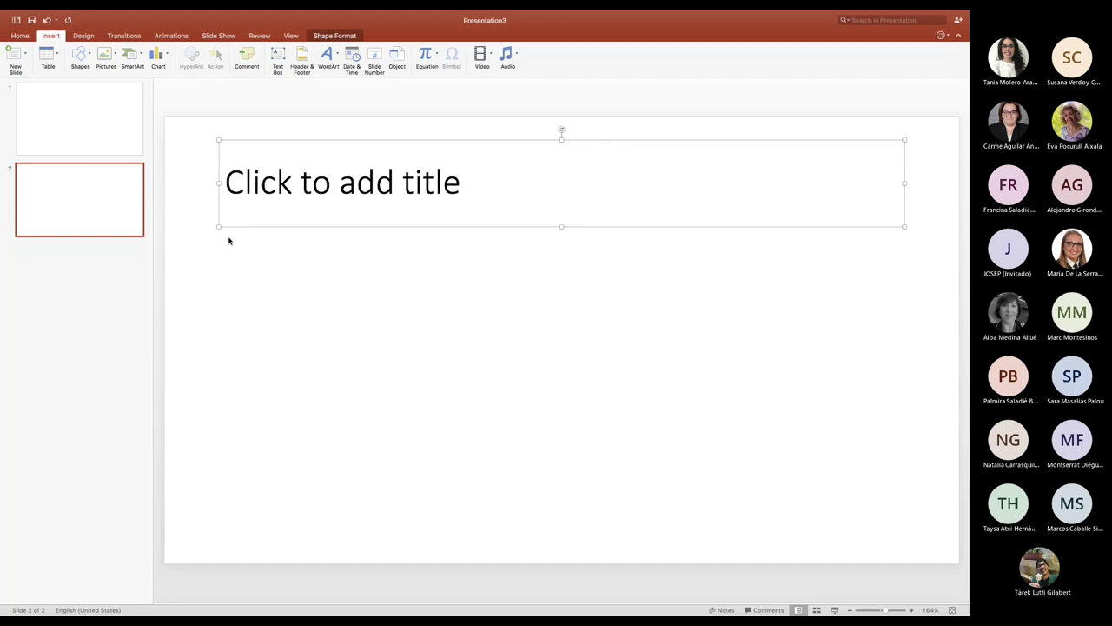
Insert a third slide with the Title and Content layout, then return to slide 1.
click(25, 59)
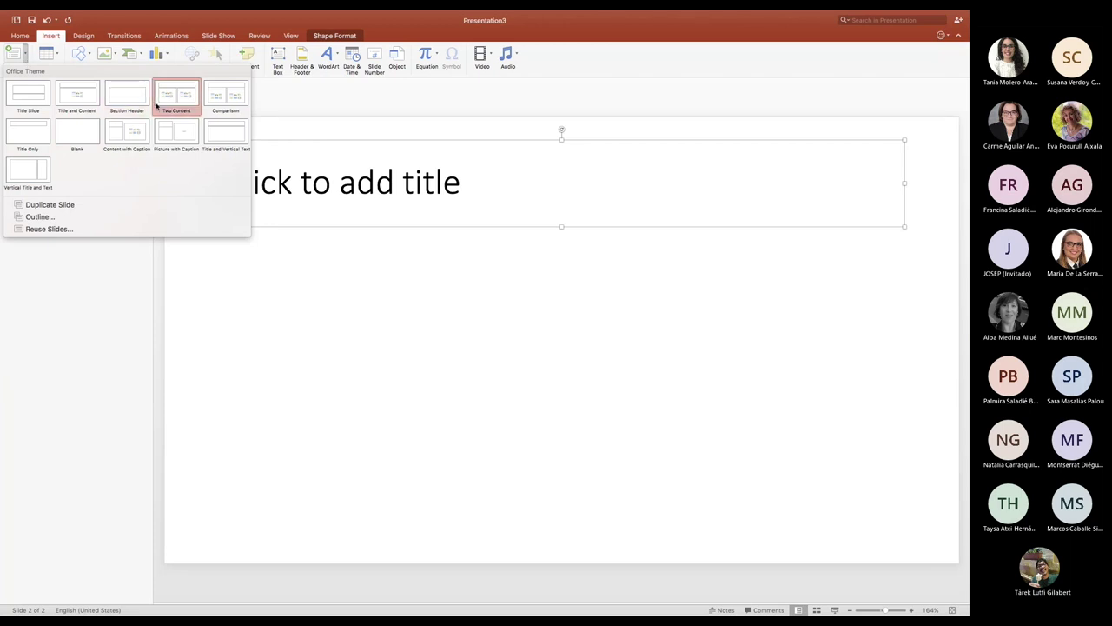
click(81, 102)
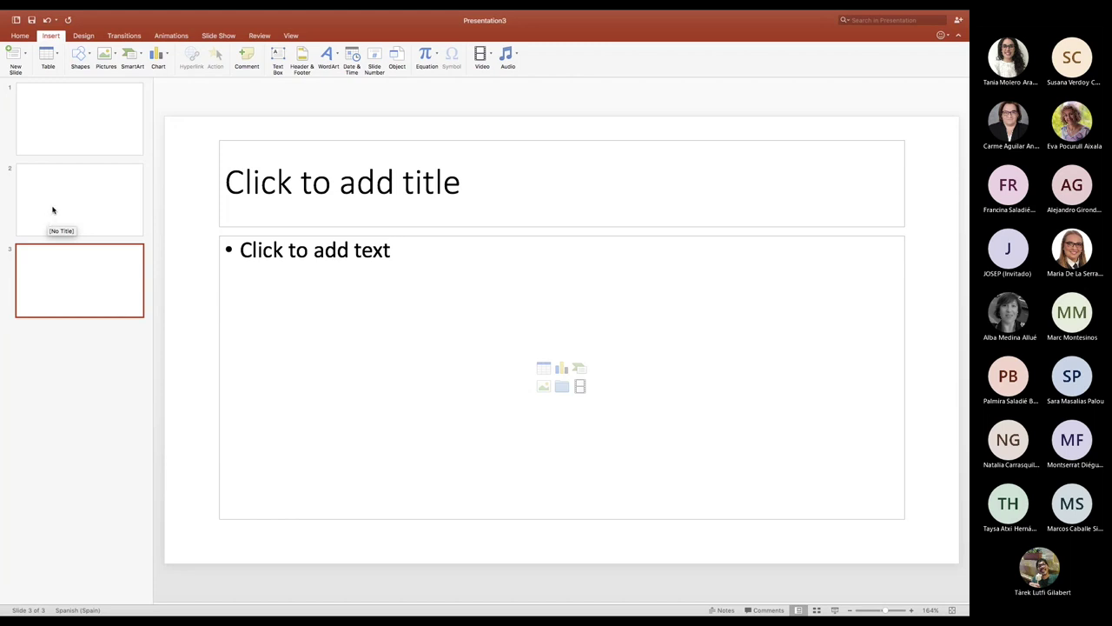
click(63, 129)
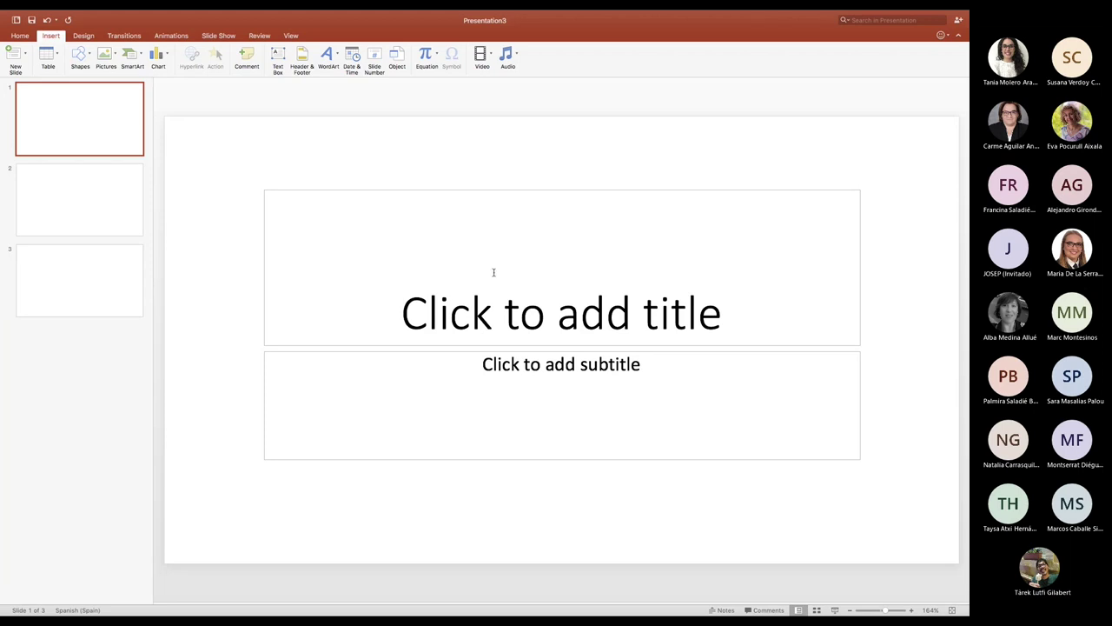
Title slide 1 'Títol principal', deleting the stray trailing character.
click(71, 206)
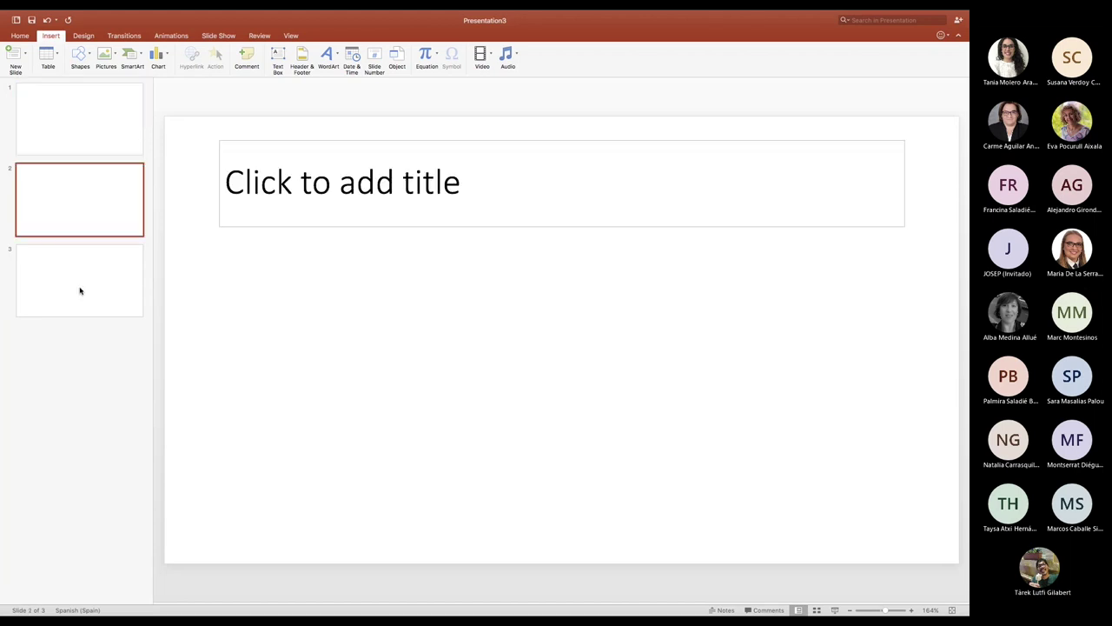
click(79, 290)
click(102, 131)
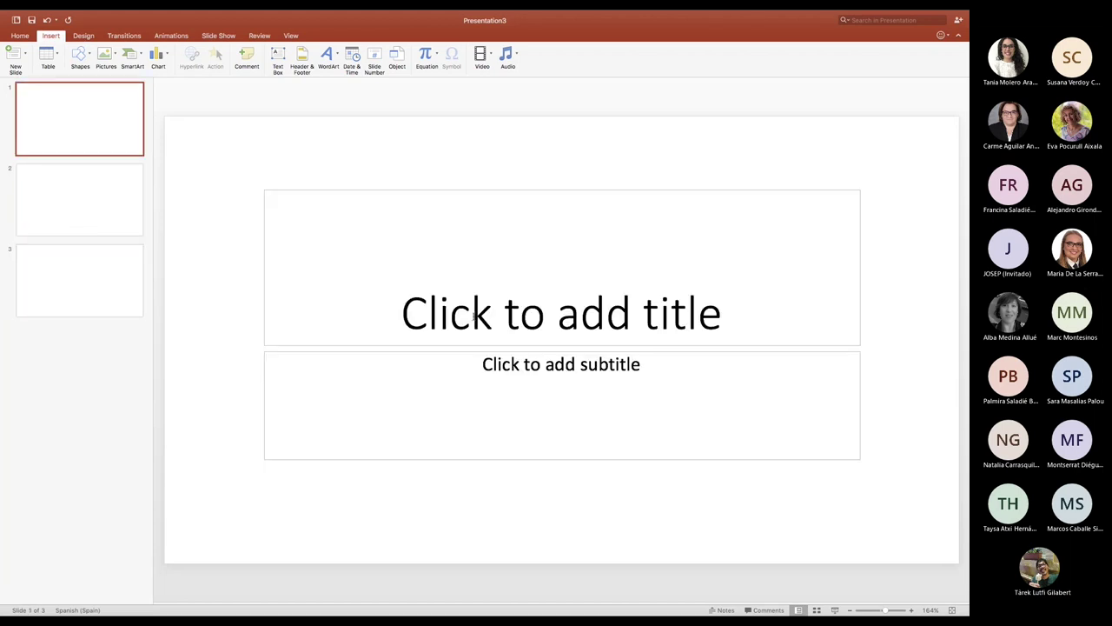
click(473, 315)
text(T´itol)
text( principalñ)
key(BackSpace)
click(481, 318)
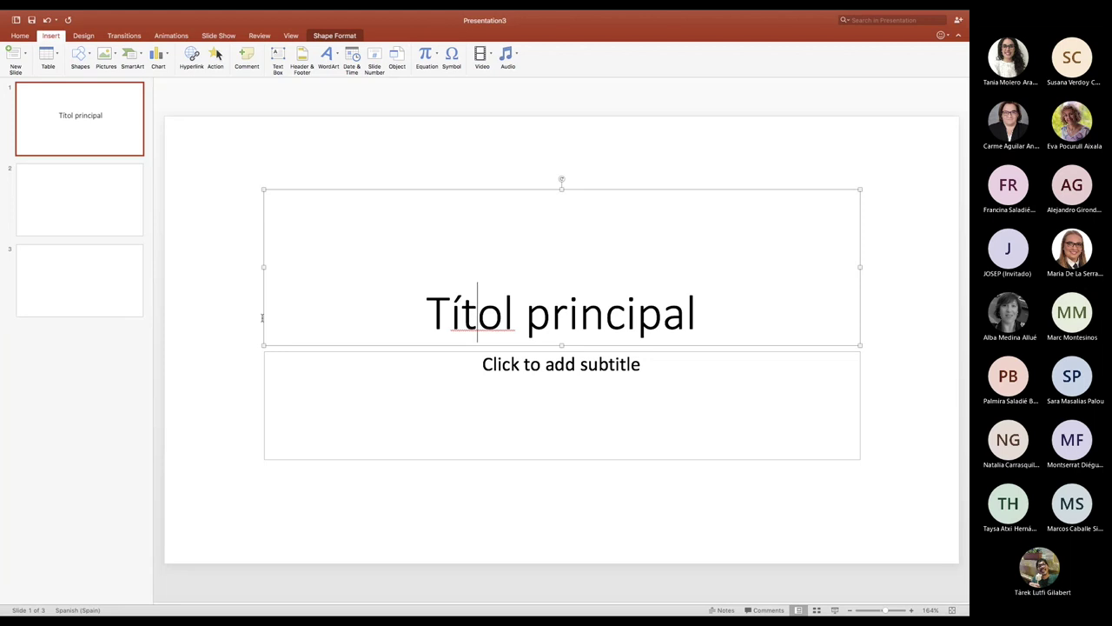
Give slide 2 the title 'Títol diapo 2'.
click(82, 200)
click(98, 274)
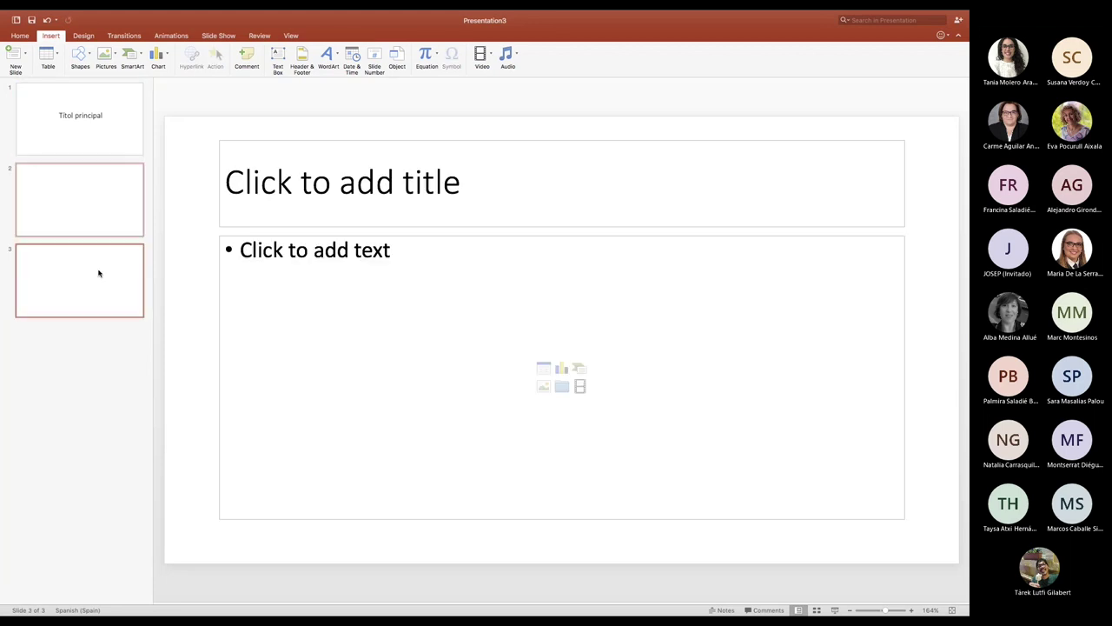
click(72, 215)
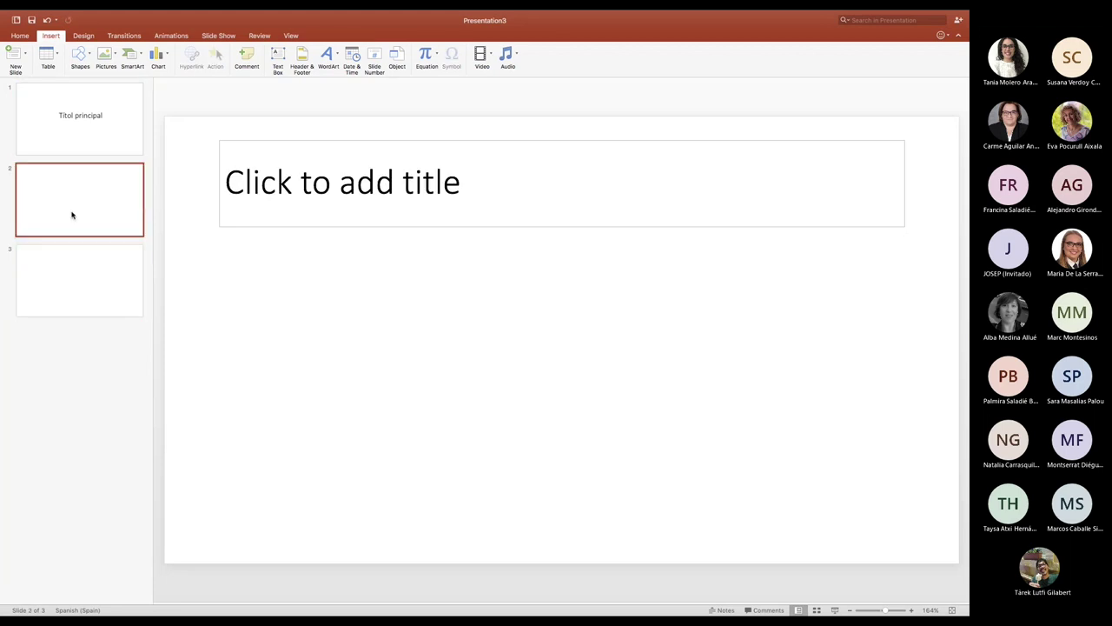
click(267, 186)
text(Títol)
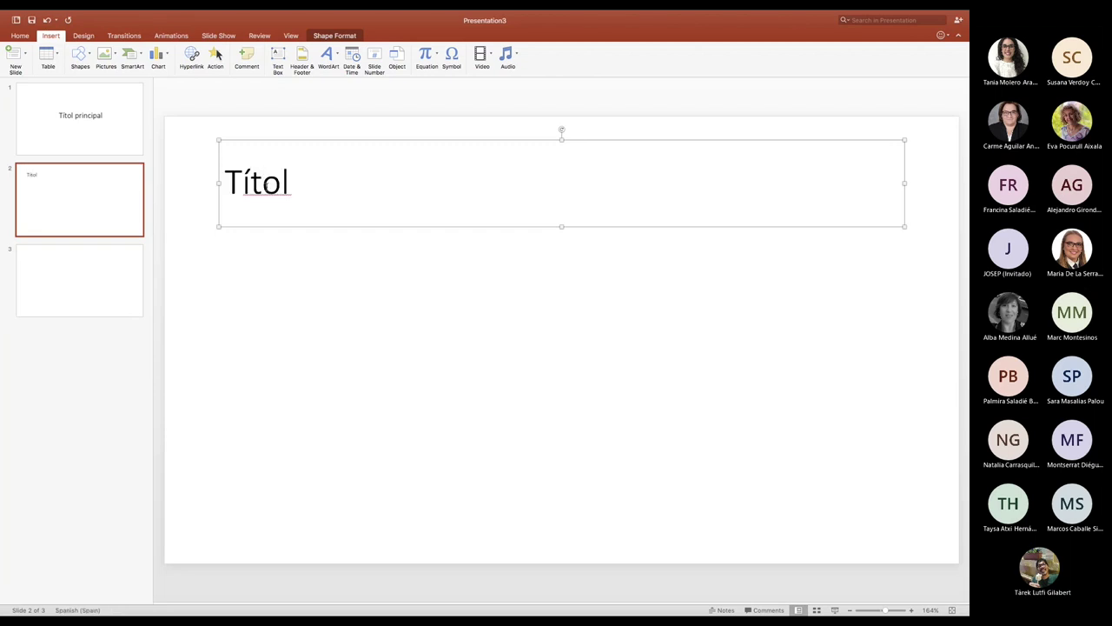
text( diapo 2)
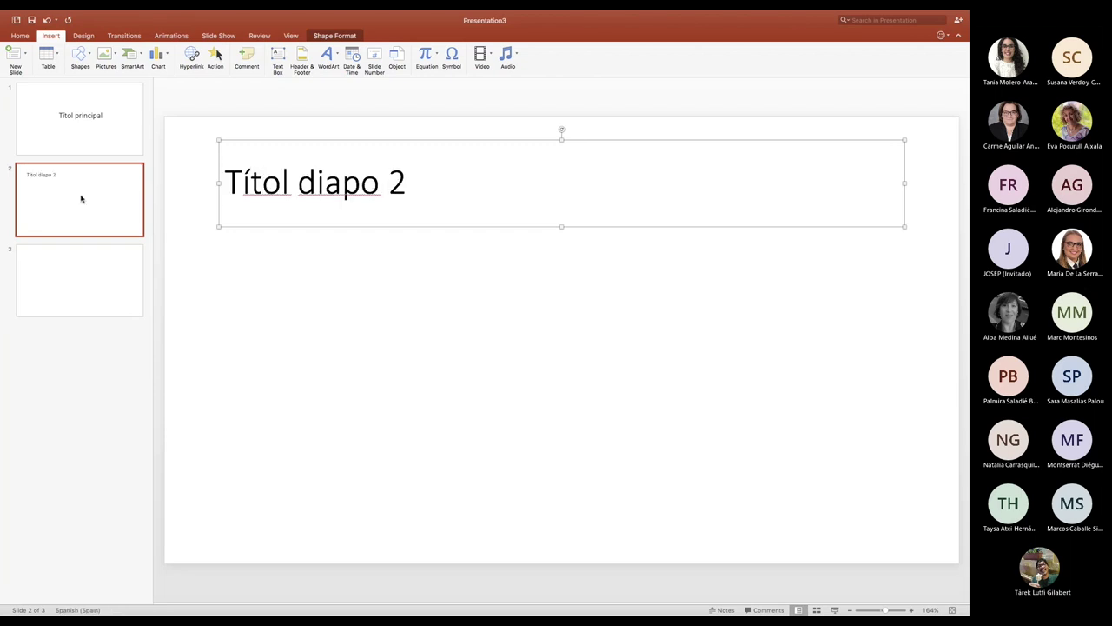
Type 'Títol diapo 3' as slide 3's title.
click(64, 306)
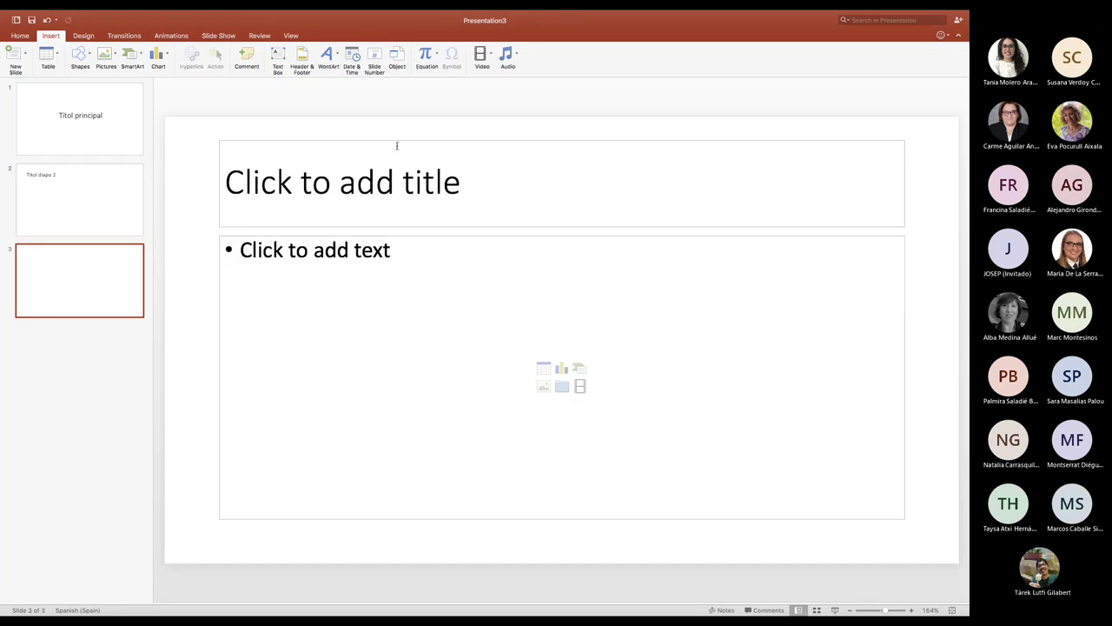
click(388, 180)
text(T)
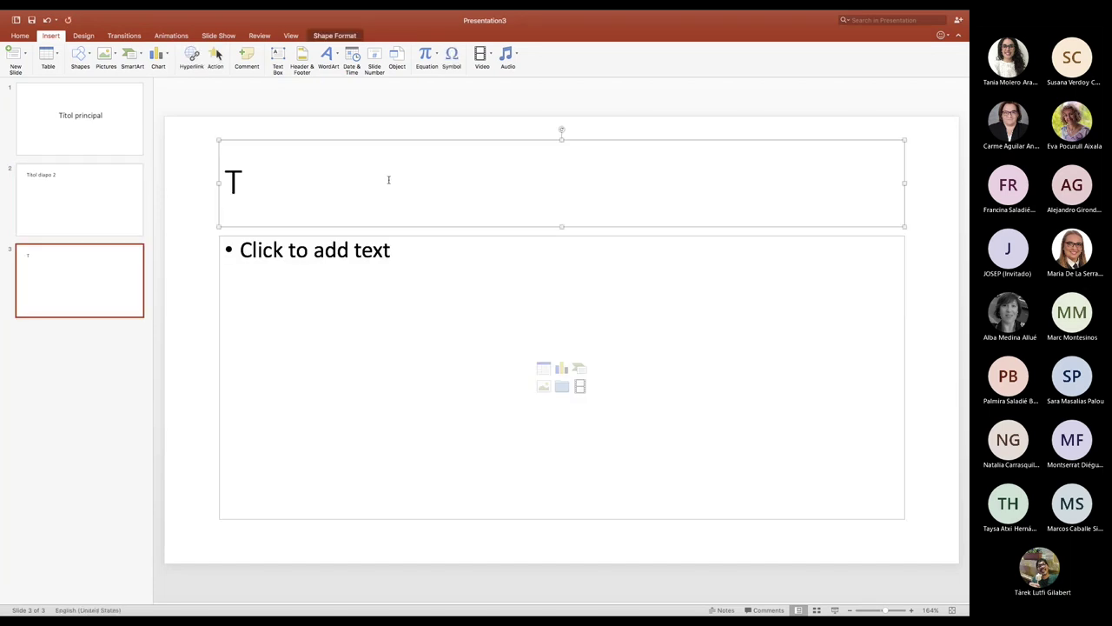
text(ítol diapo 3)
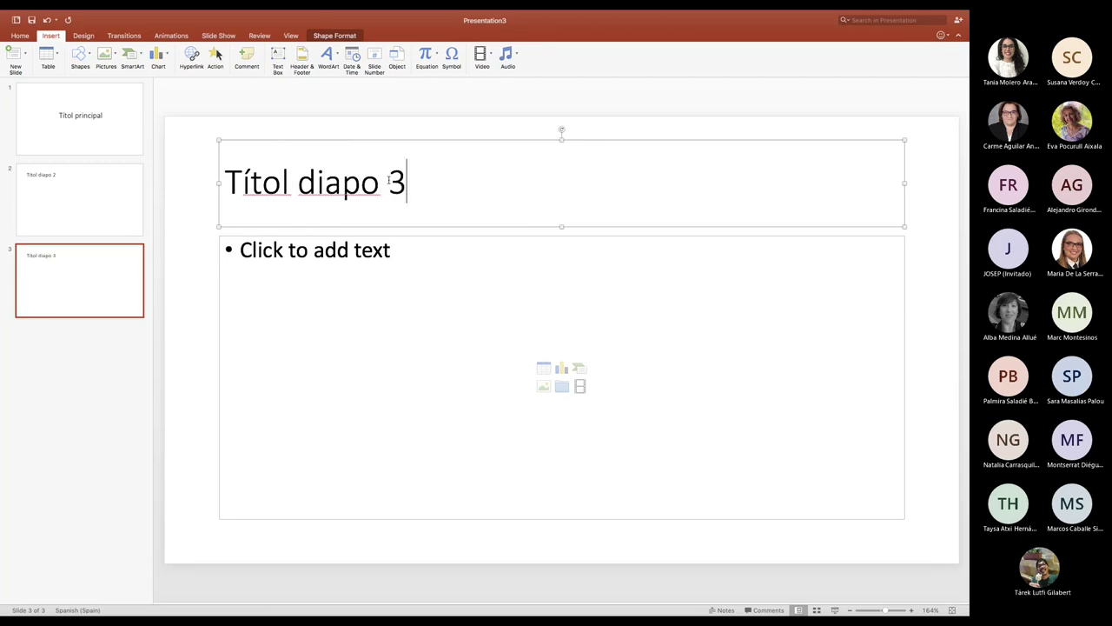
click(248, 262)
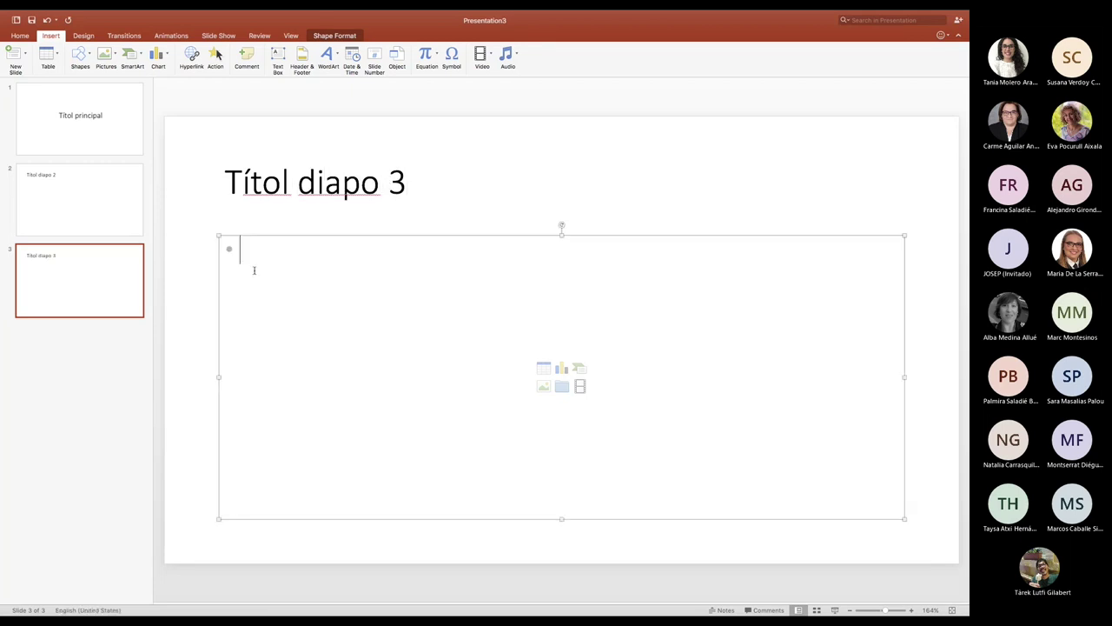
click(145, 327)
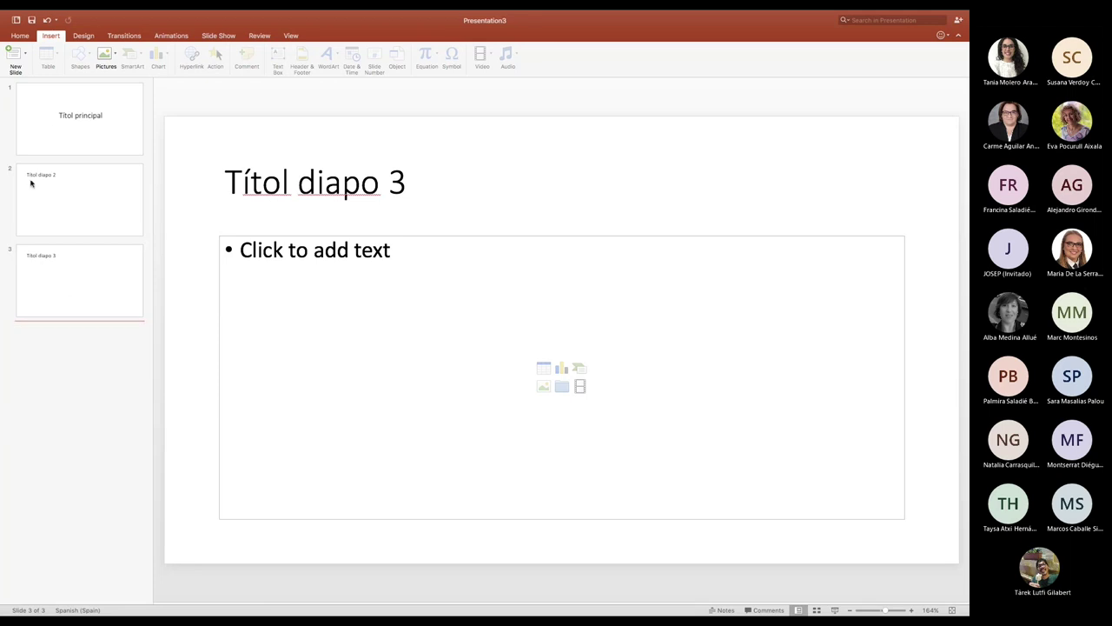
click(263, 181)
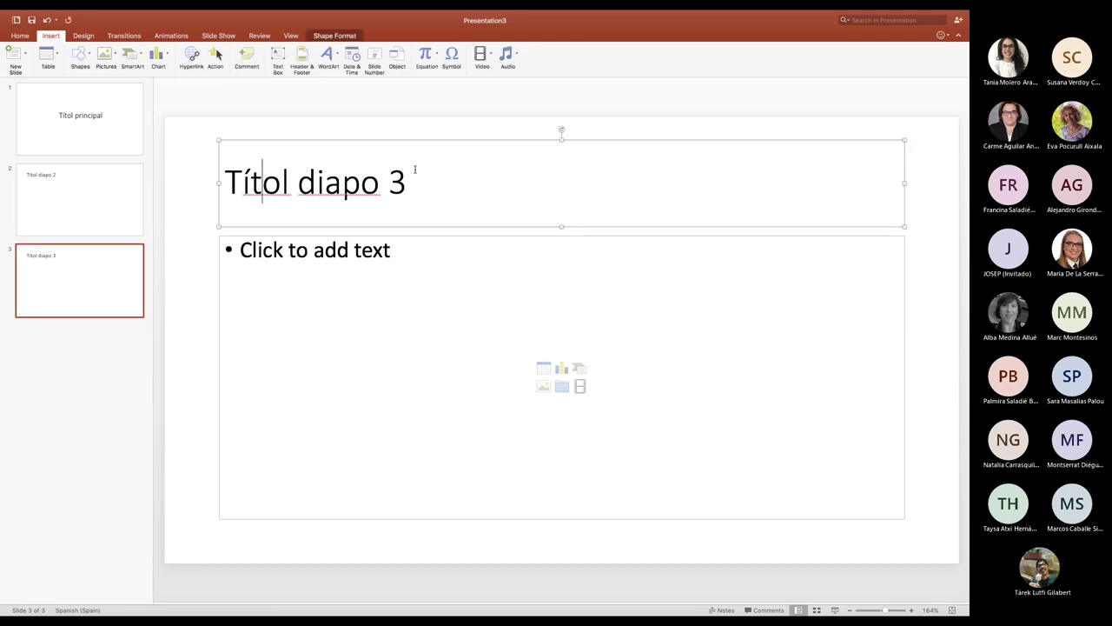
Set the proofing language of slide 3's title text to Catalan.
drag(418, 181, 187, 178)
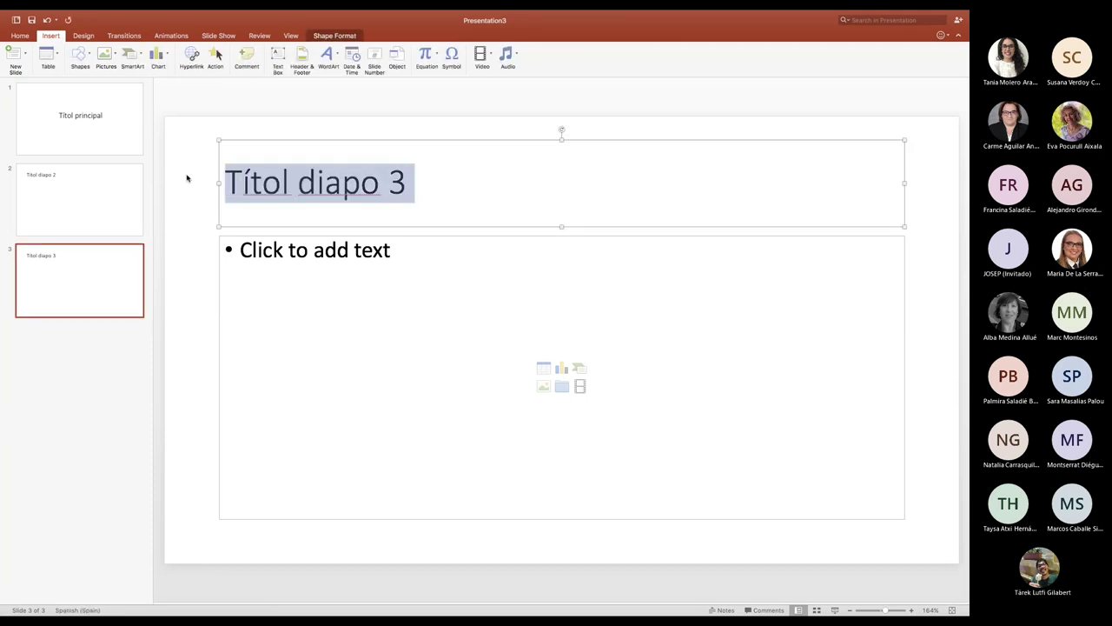
click(91, 613)
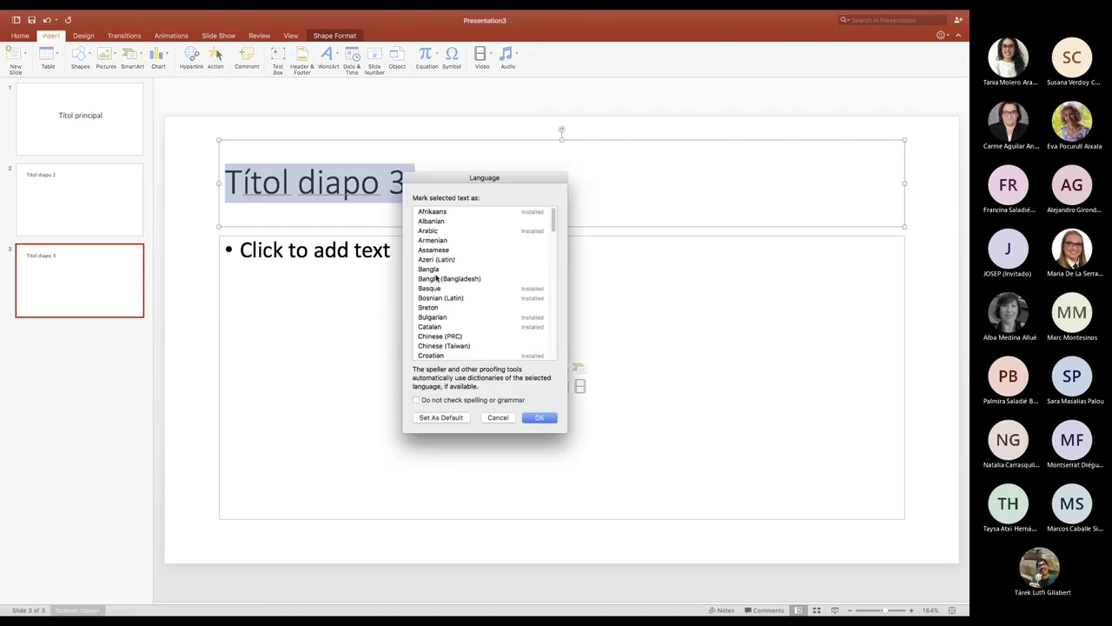
click(502, 418)
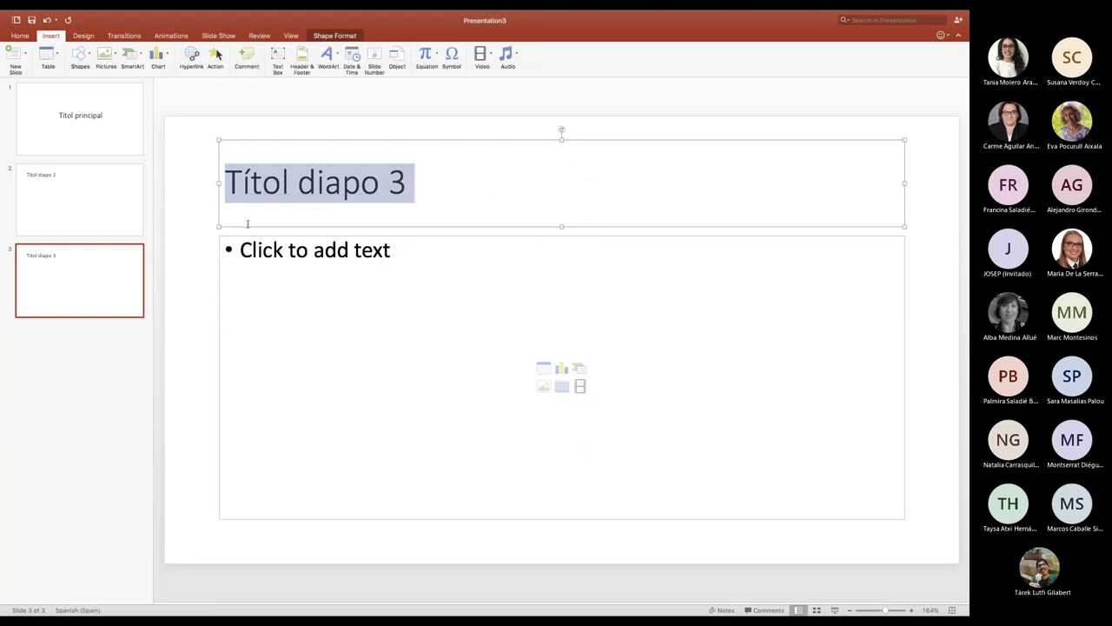
click(451, 179)
drag(451, 179, 221, 179)
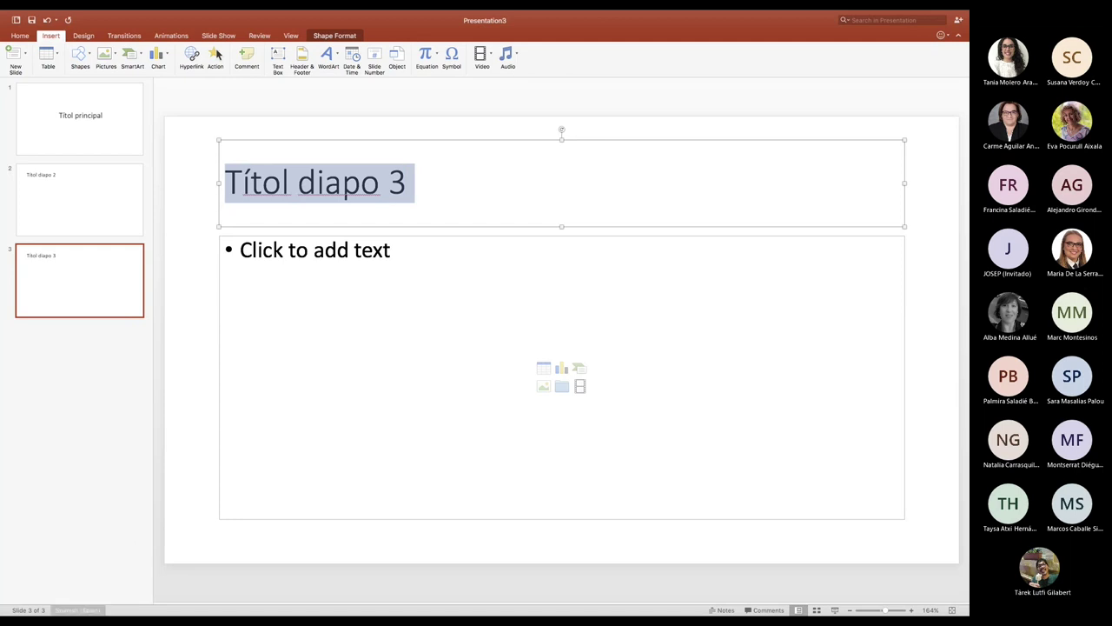
click(69, 612)
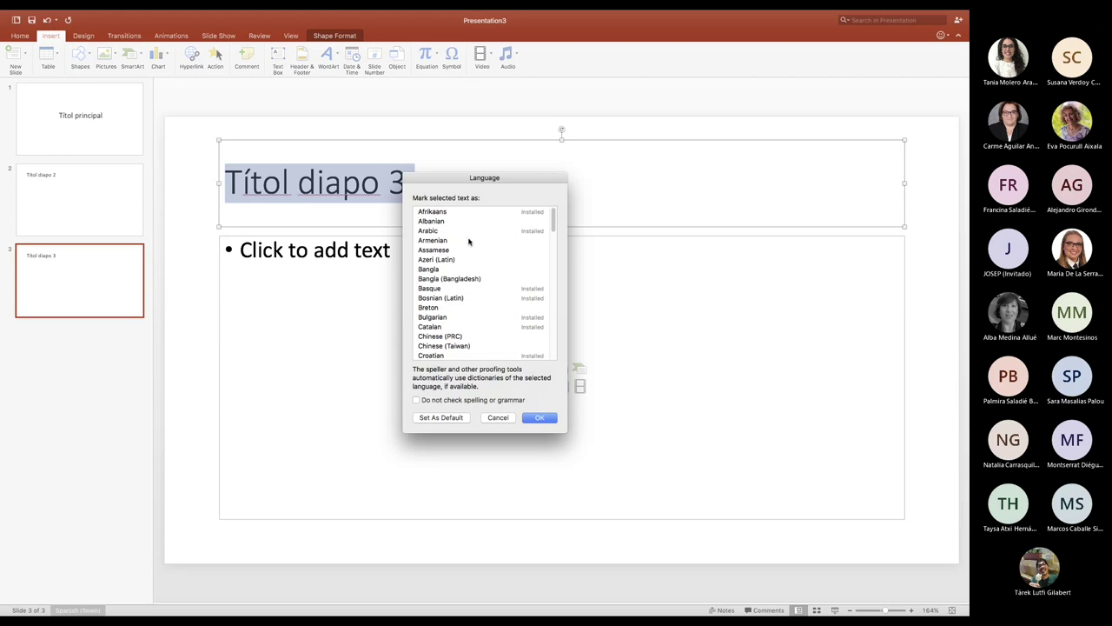
double_click(430, 326)
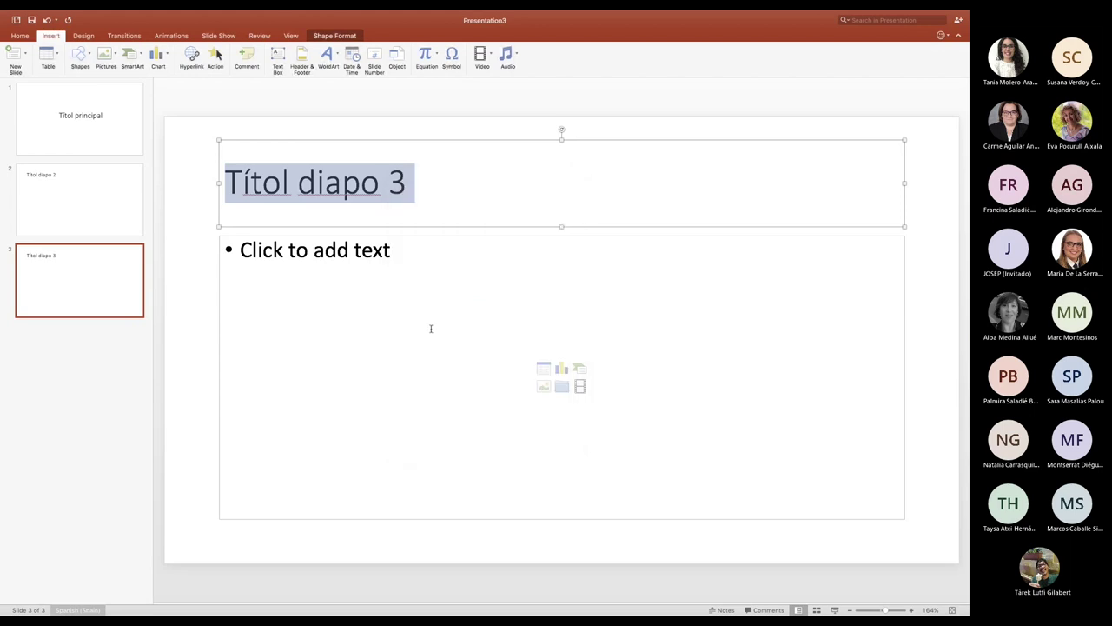
click(411, 343)
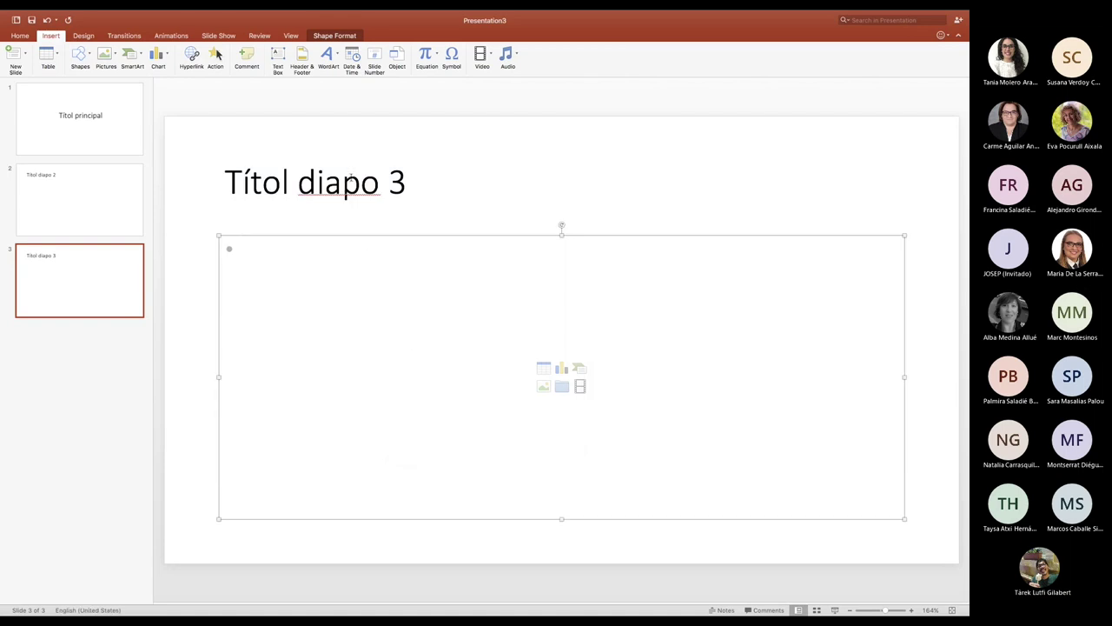
Change the title to 'Títol diapositva 3' by adding 'sitva' after 'diapo'.
click(377, 184)
text(sitva)
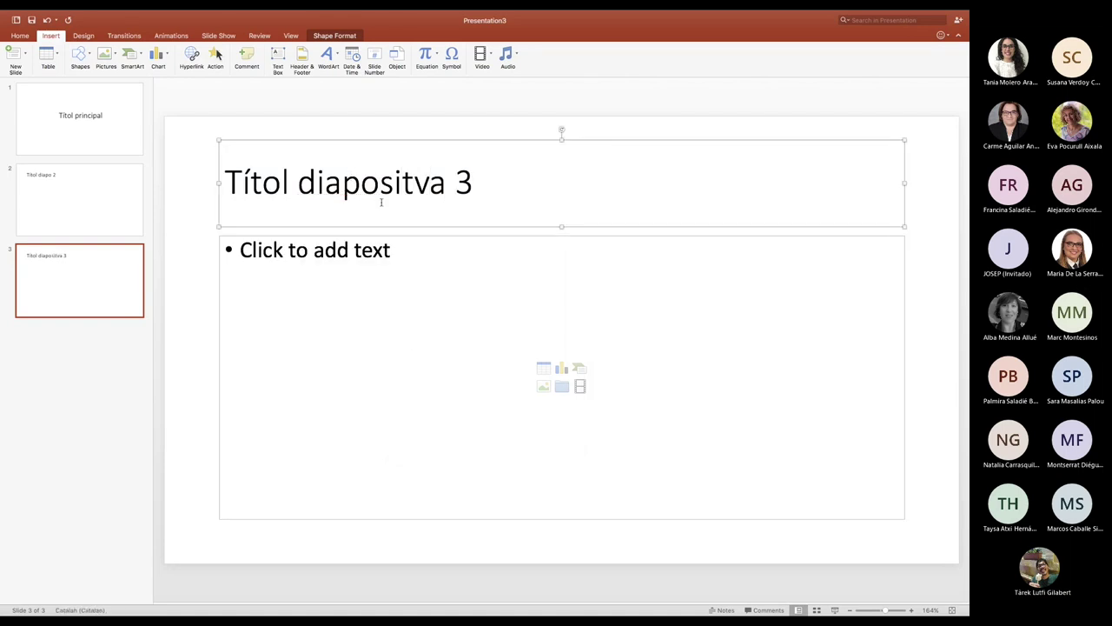
click(362, 308)
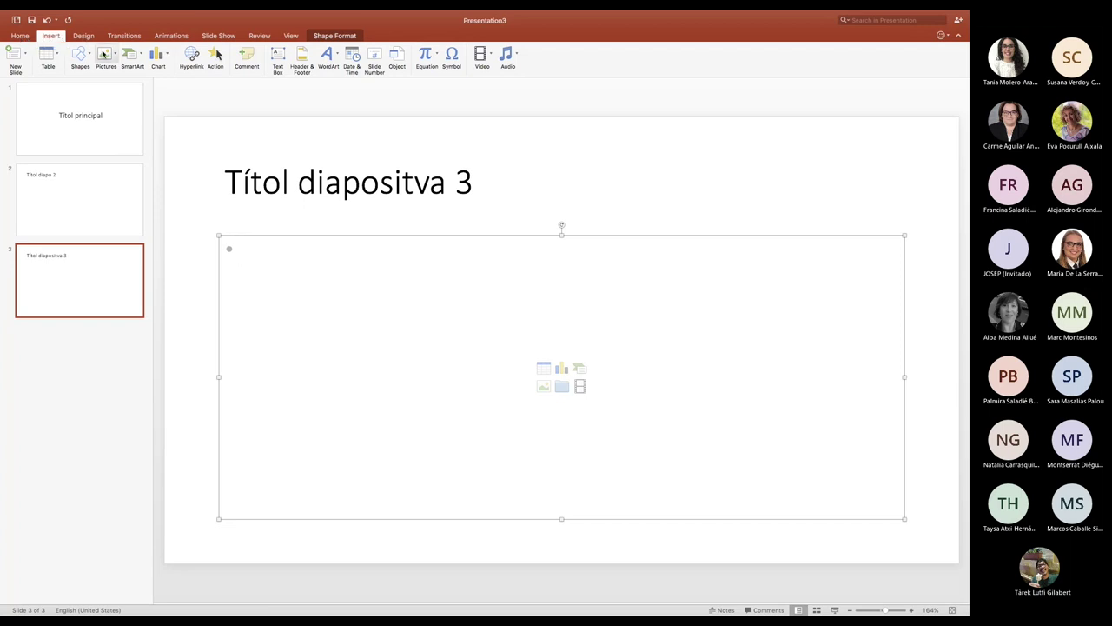
Insert a slide number into slide 3's body, then undo it.
click(376, 58)
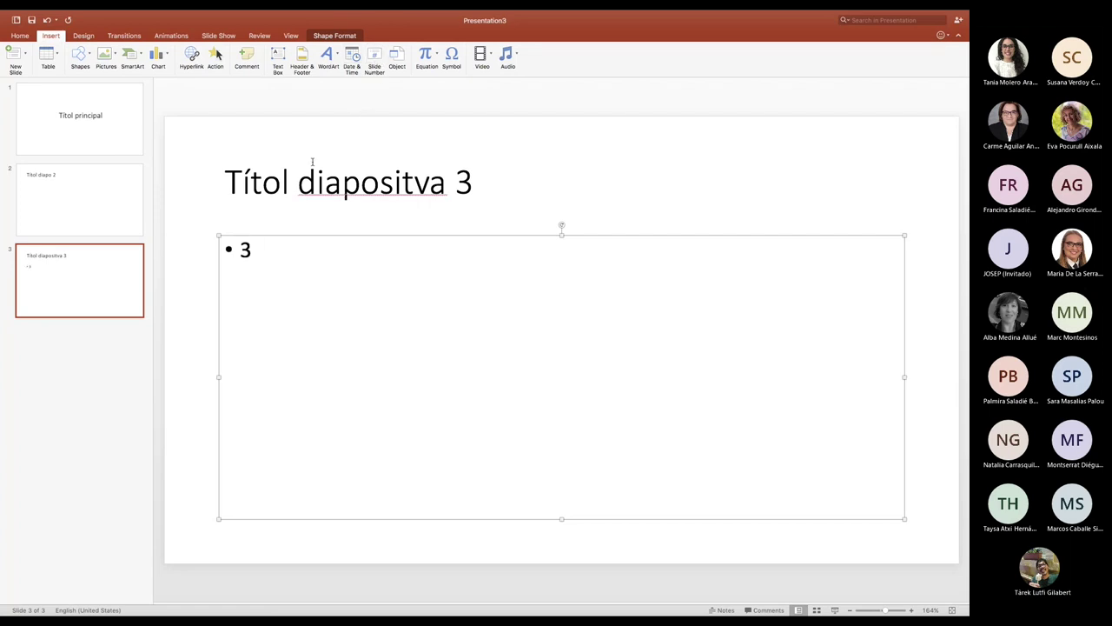
key(ctrl+z)
key(ctrl+z)
click(930, 341)
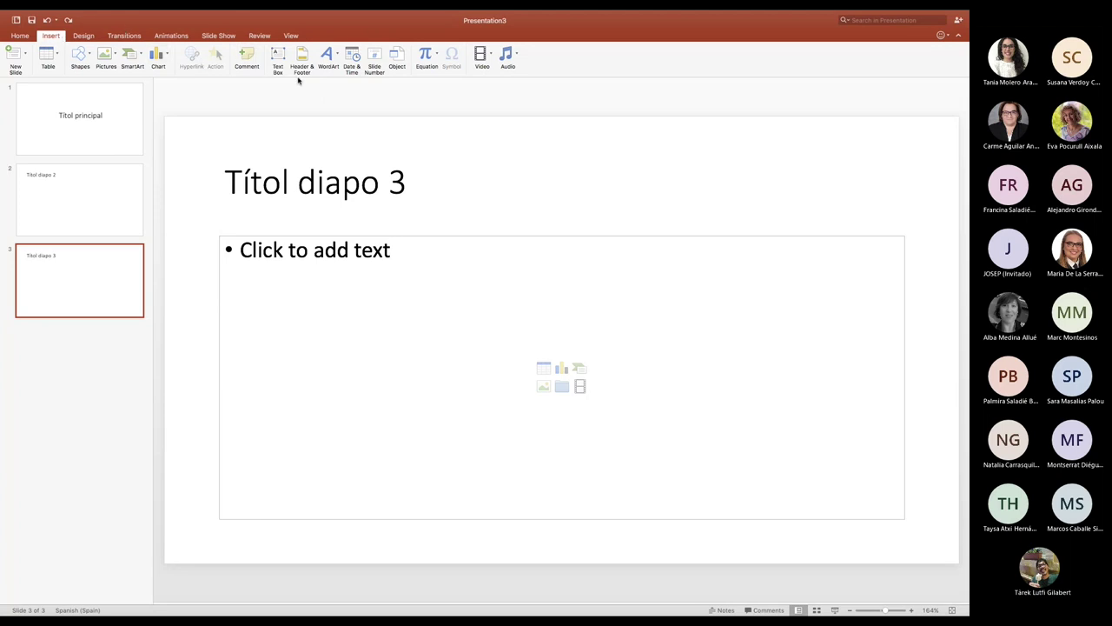
Enable slide numbers through Header & Footer and apply them to the slides.
click(379, 66)
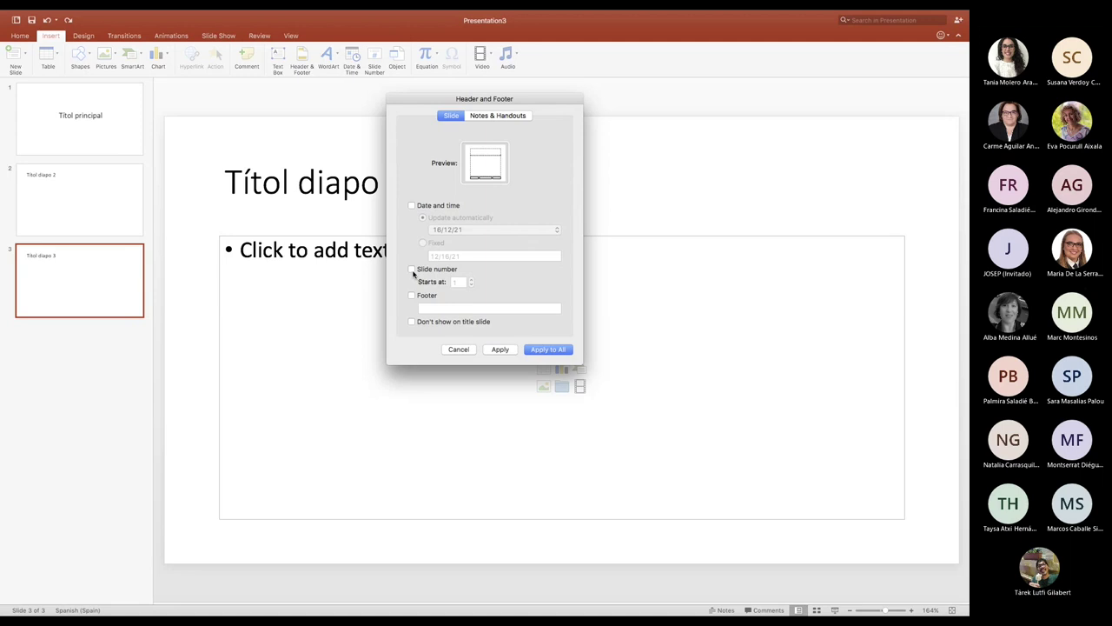
click(411, 270)
click(499, 350)
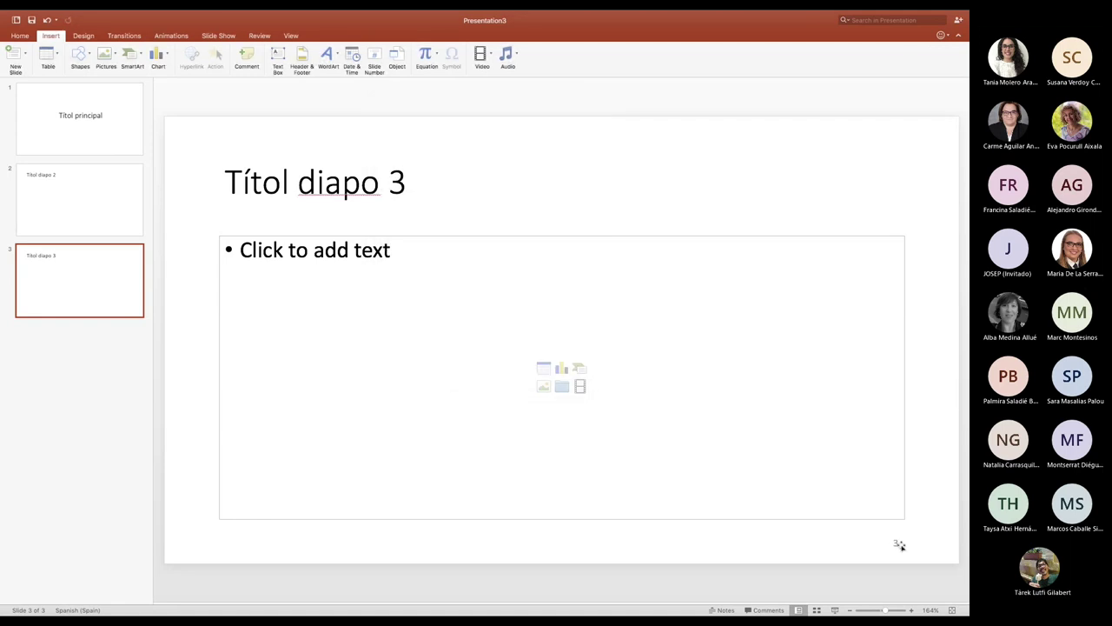
click(337, 209)
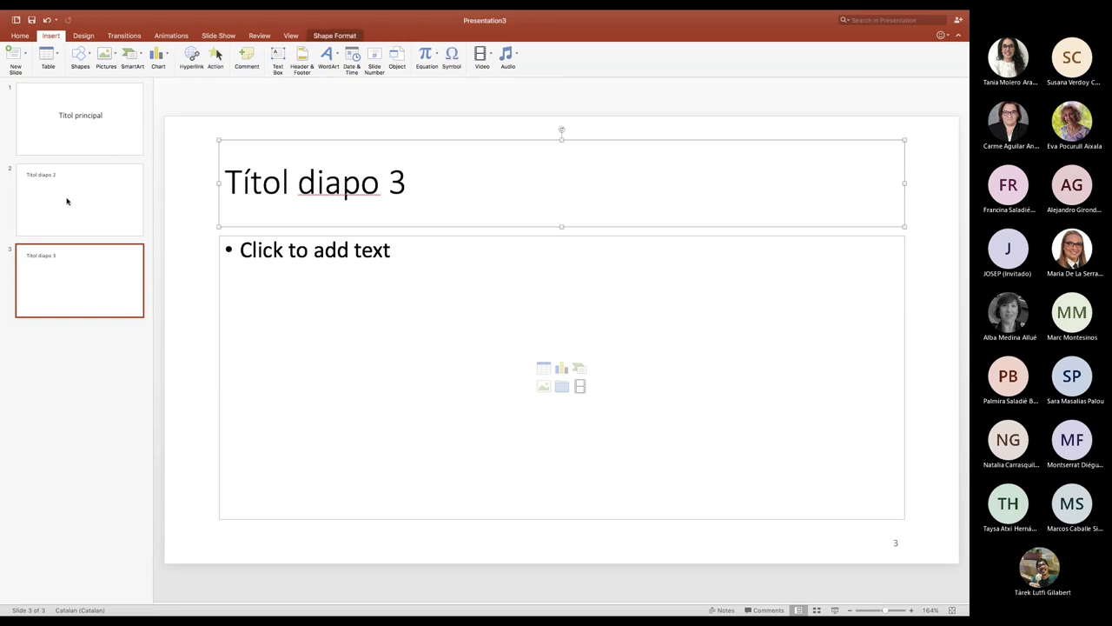
click(61, 104)
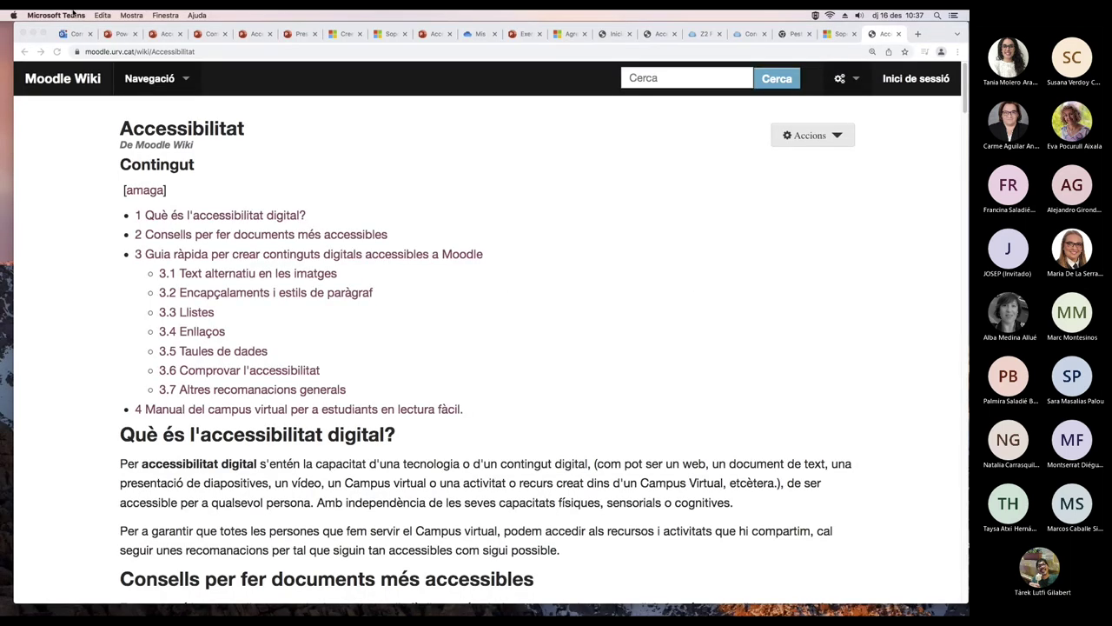
Switch between the Chrome Moodle Wiki page and the PowerPoint presentation.
click(720, 561)
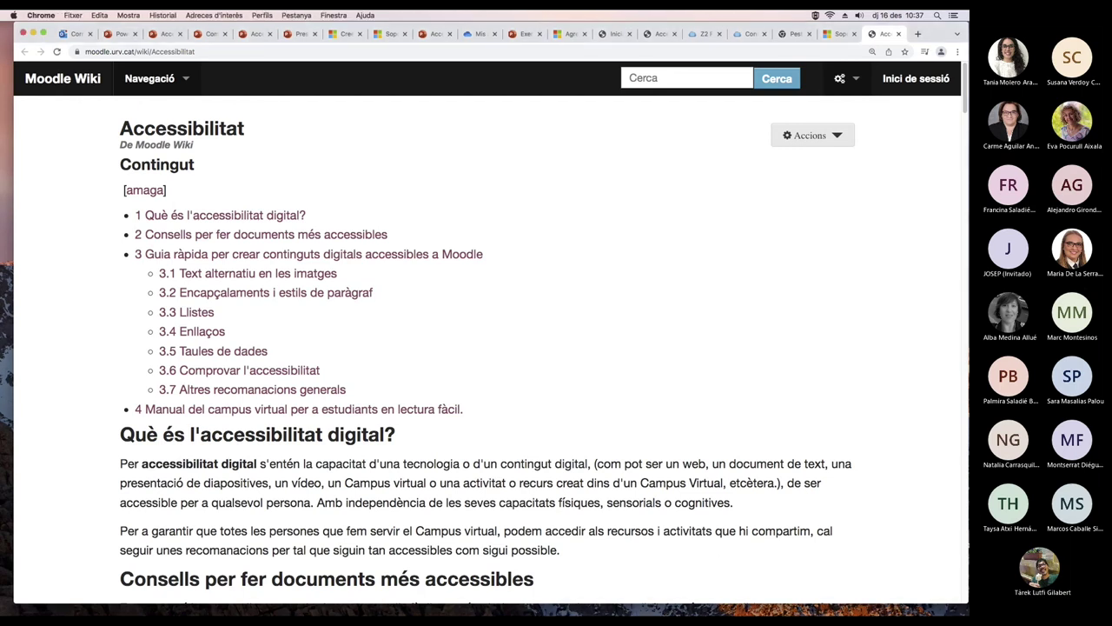
click(678, 591)
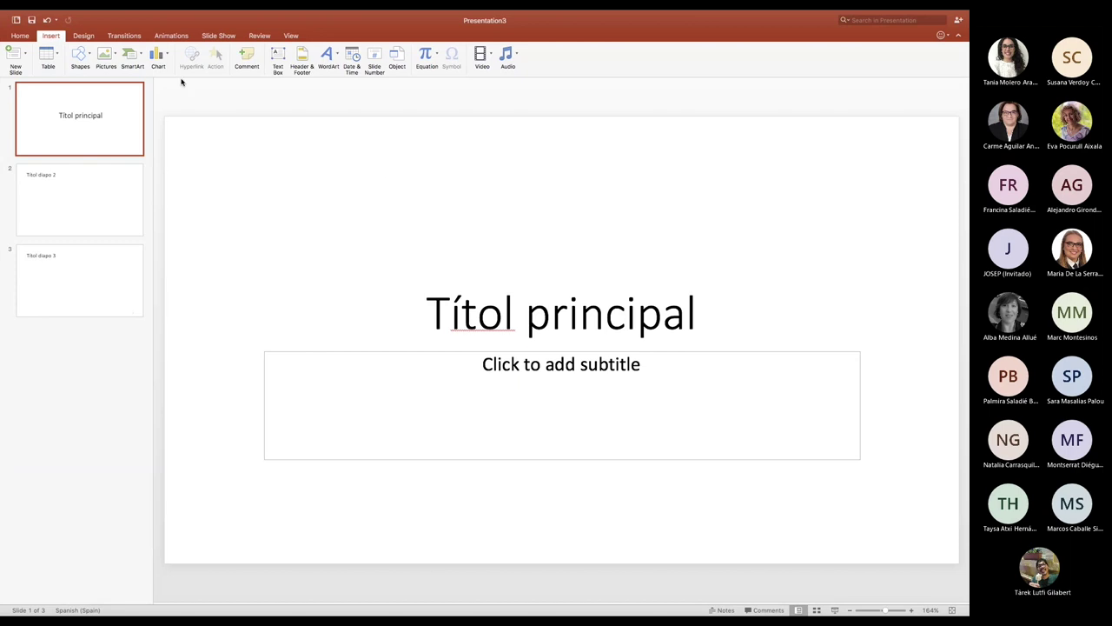
key(ctrl+Left)
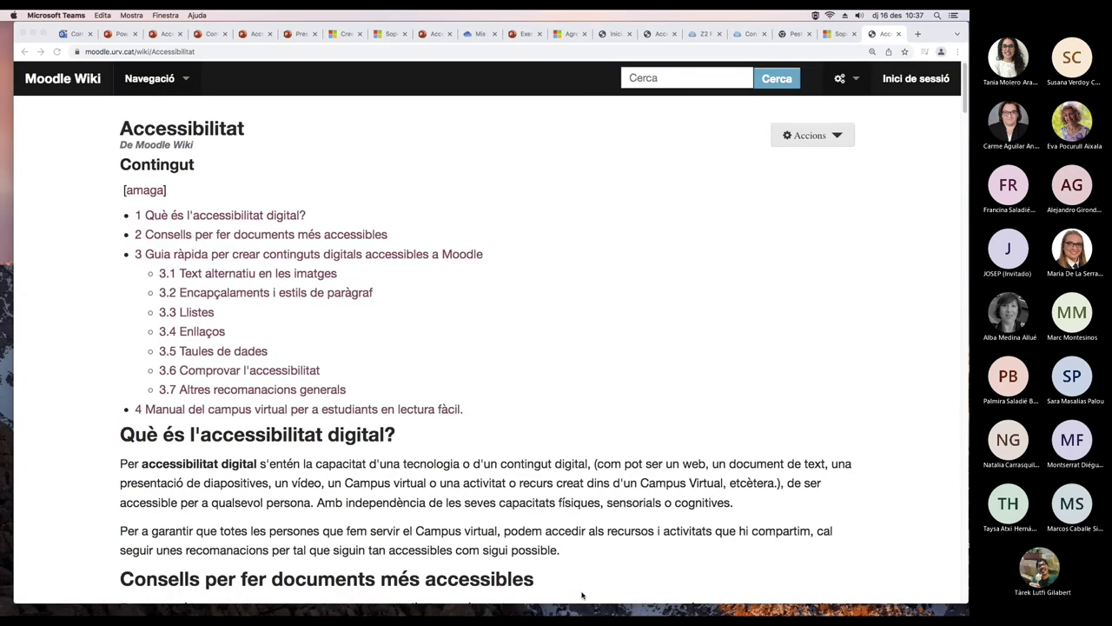
mouse_move(582, 600)
click(624, 589)
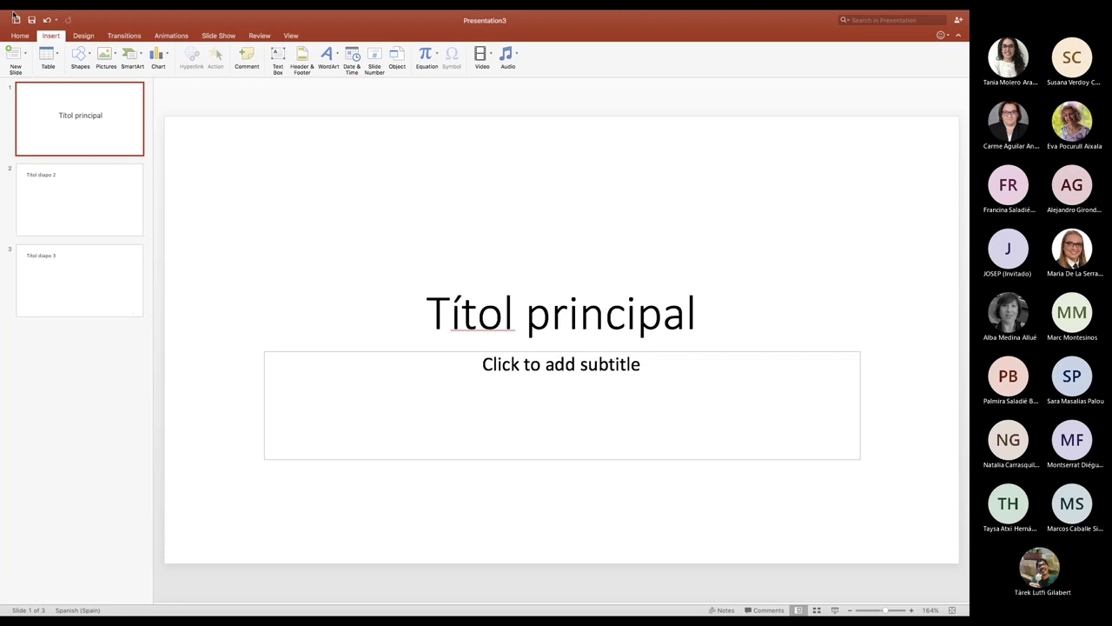
Bring Accessibilitat_PowerPoint_Office365 forward and show it in Reading View on slide 13.
click(28, 31)
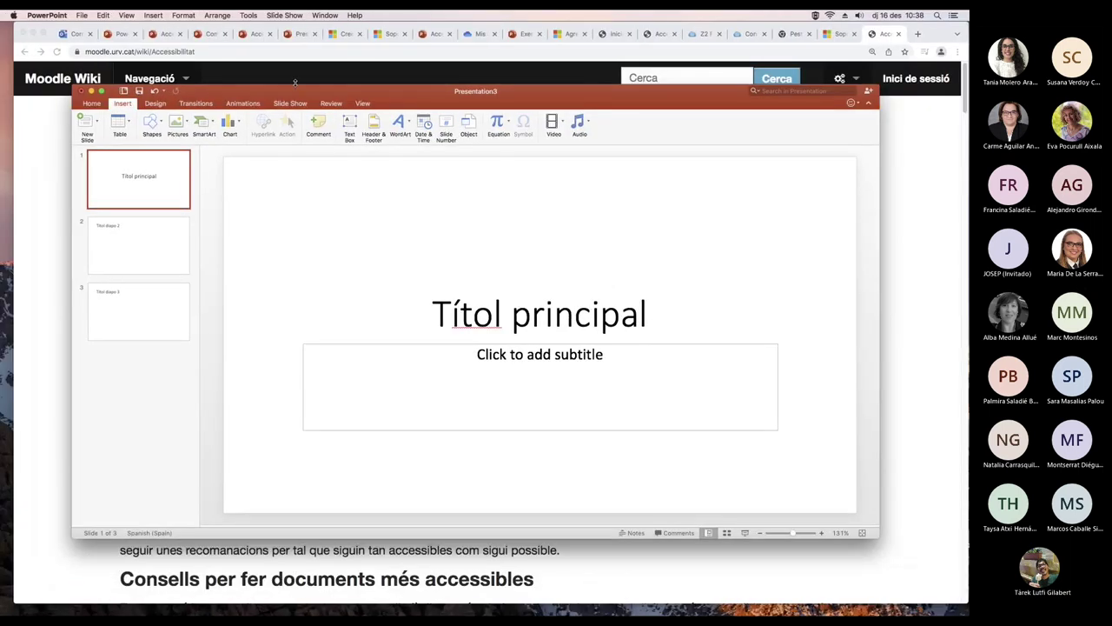
click(324, 15)
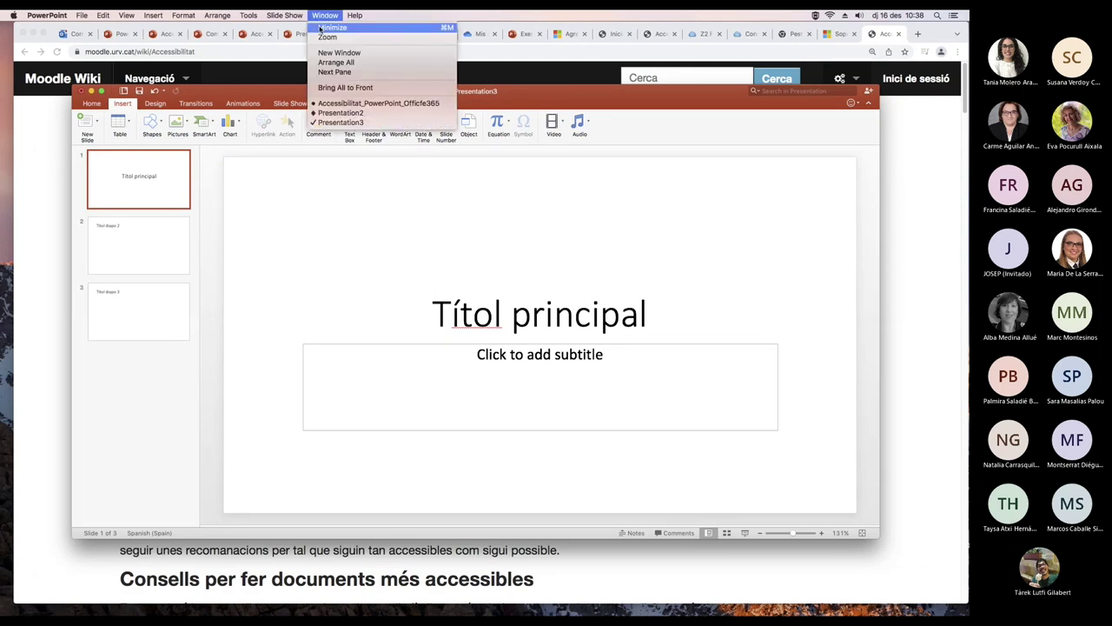
click(332, 105)
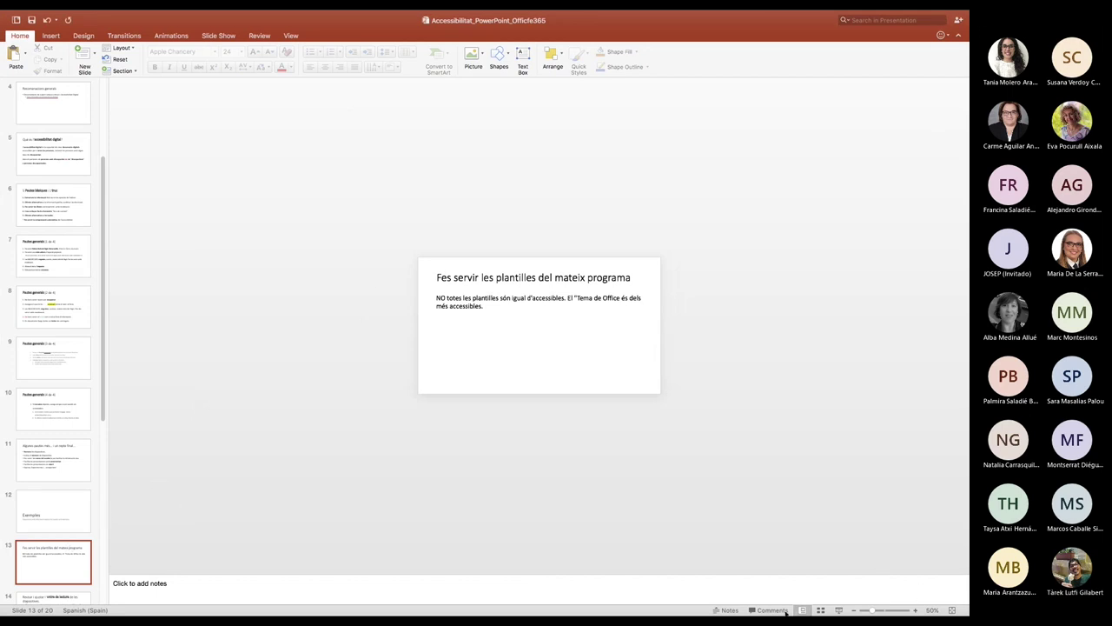
click(838, 611)
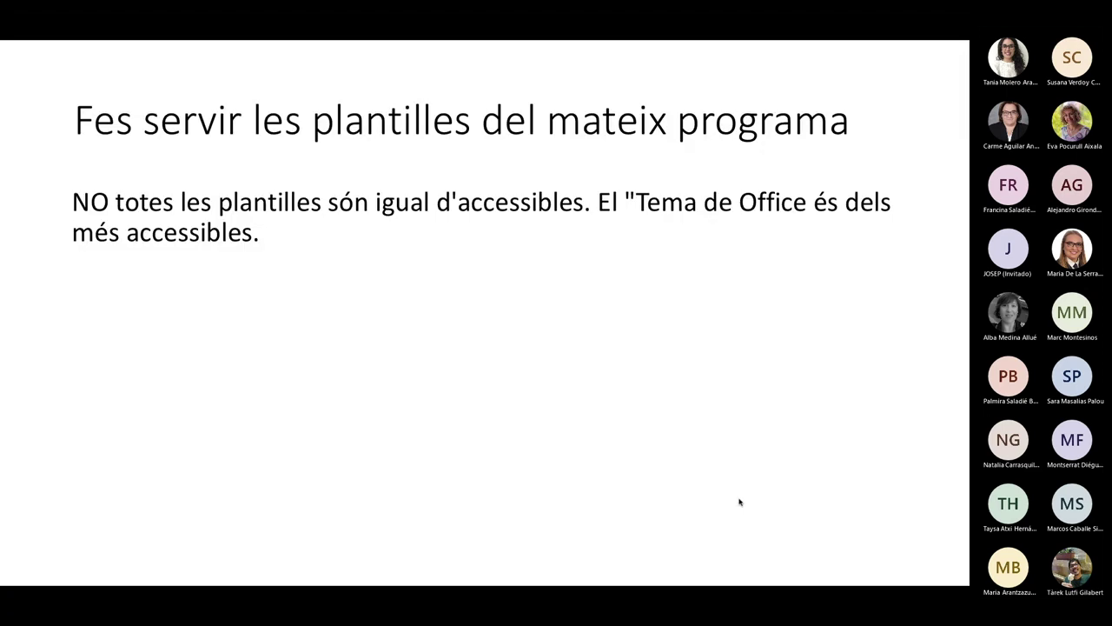
Advance the slideshow to the reading-order slide, then return to the editing window.
key(Right)
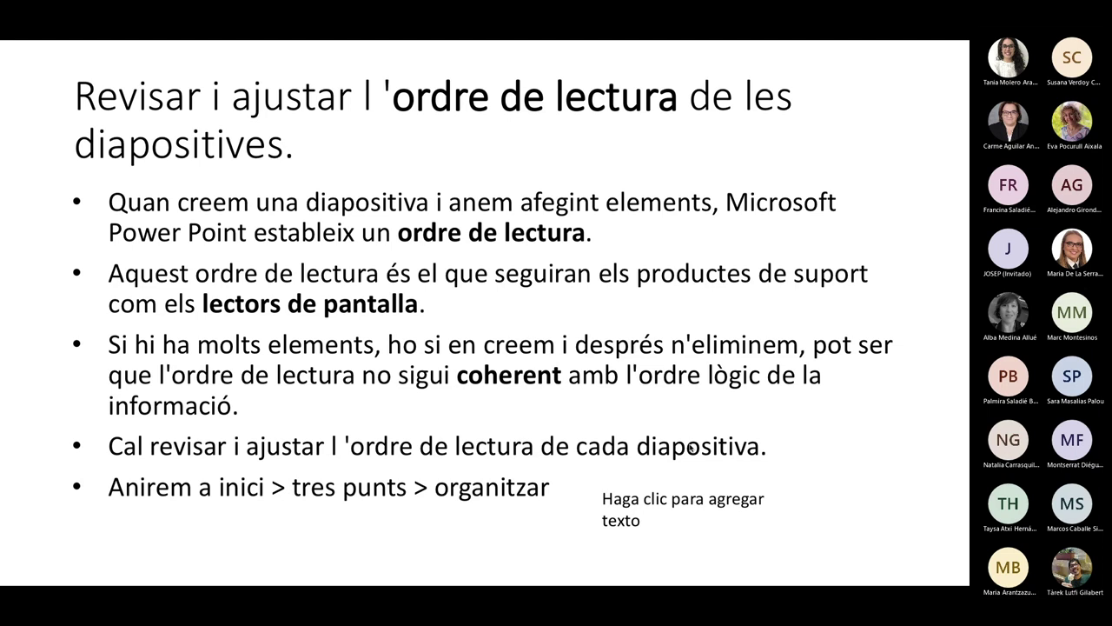
key(ctrl+Left)
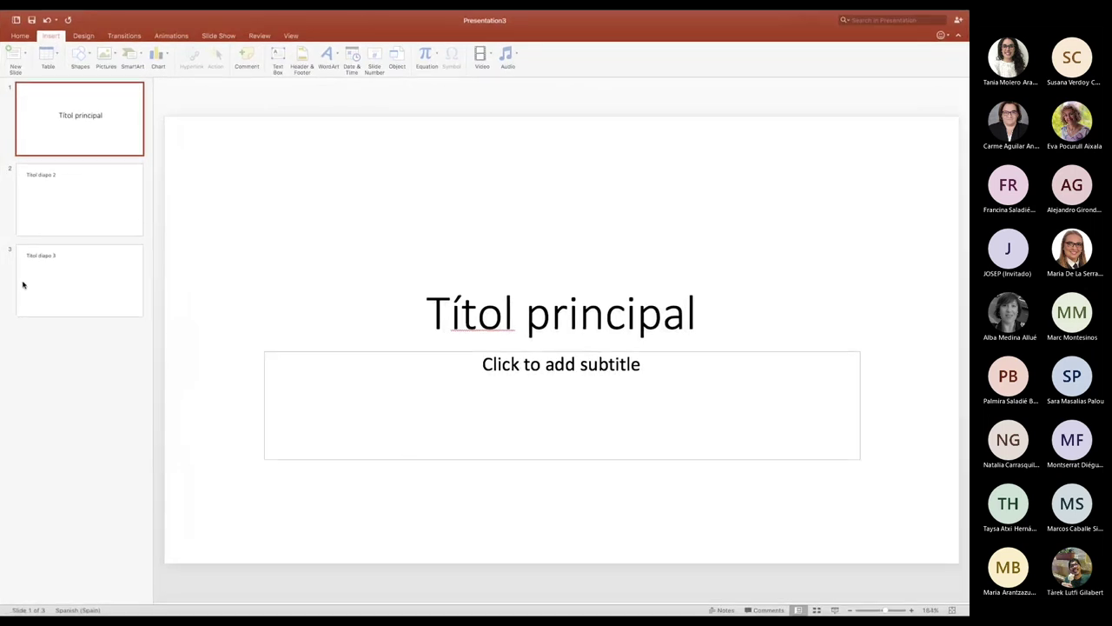
On slide 3, enter 'Text principal' in the body placeholder.
click(60, 309)
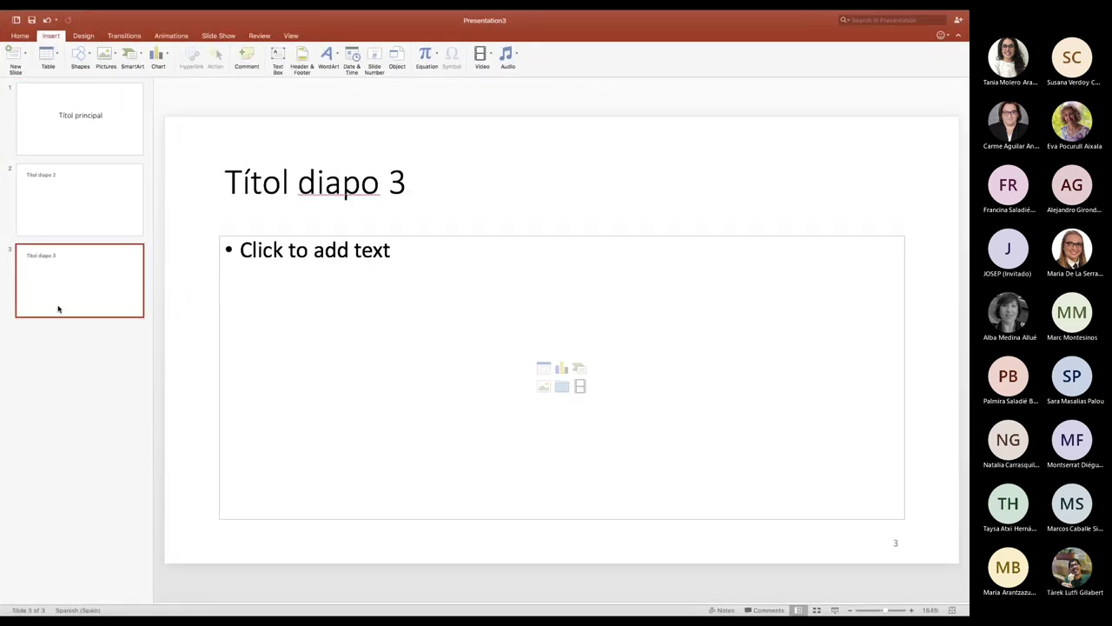
click(396, 252)
text(Text principal)
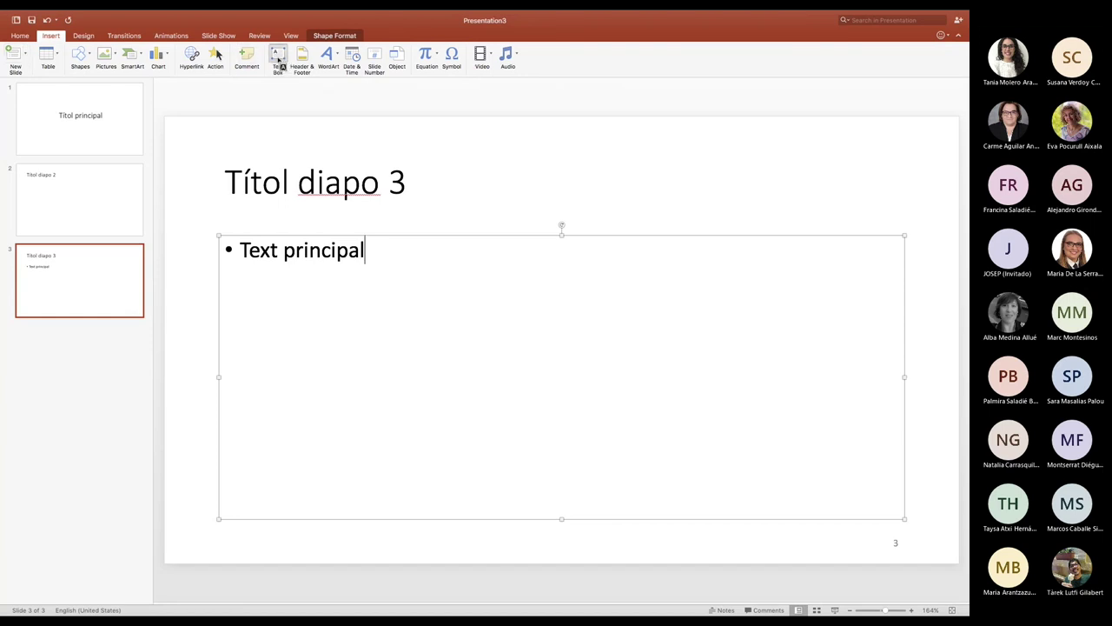
click(279, 75)
Draw a wide text box on slide 3 and open its Format Shape pane.
drag(562, 522, 536, 393)
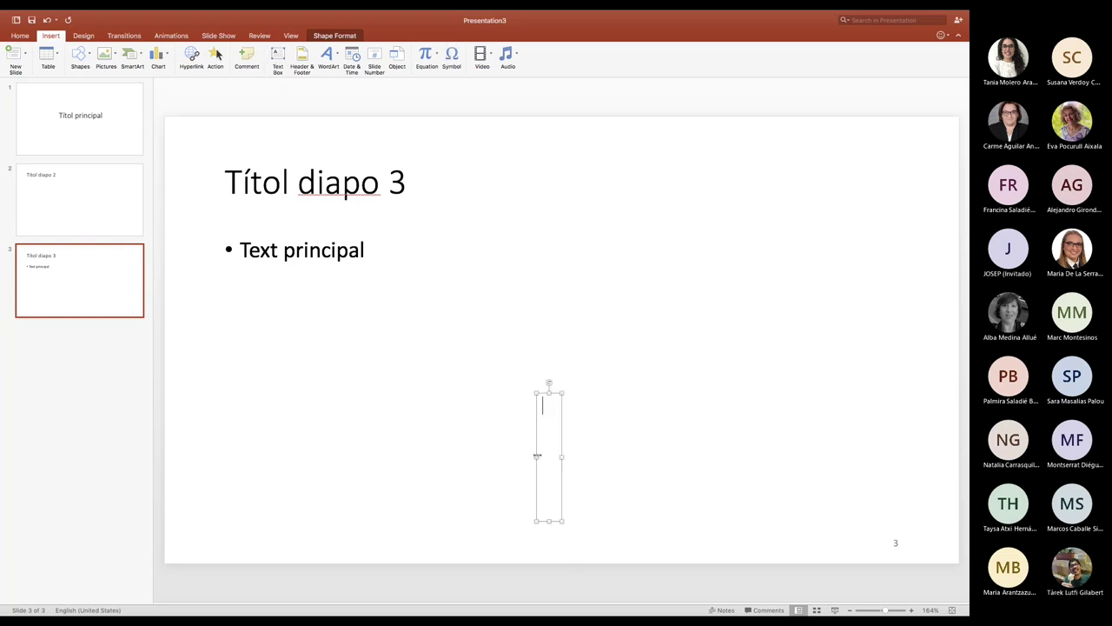
drag(537, 457, 192, 450)
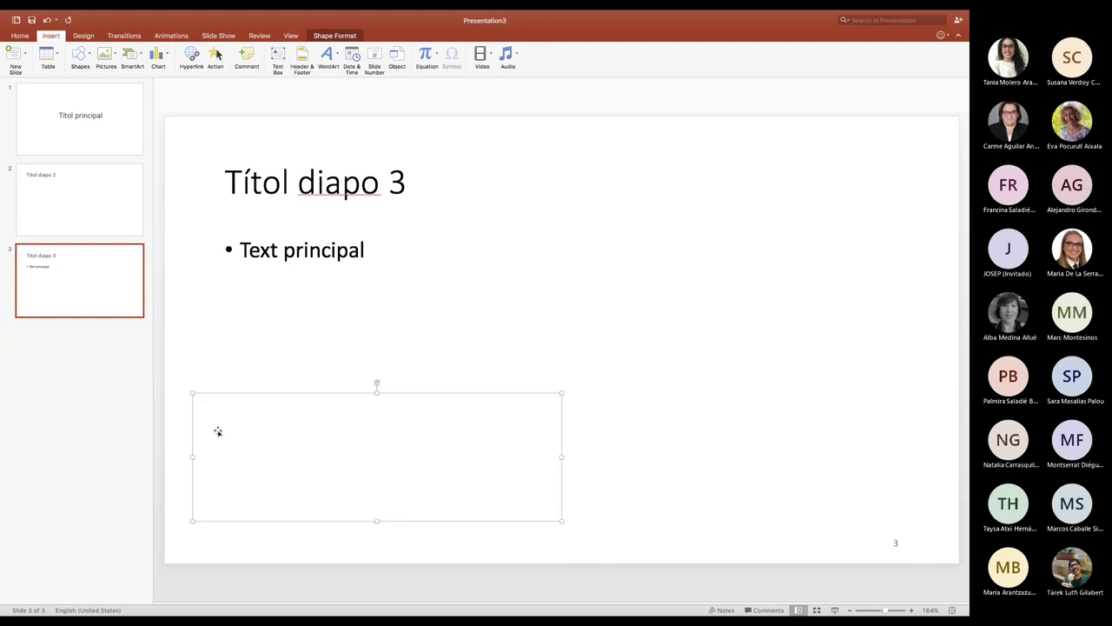
double_click(226, 424)
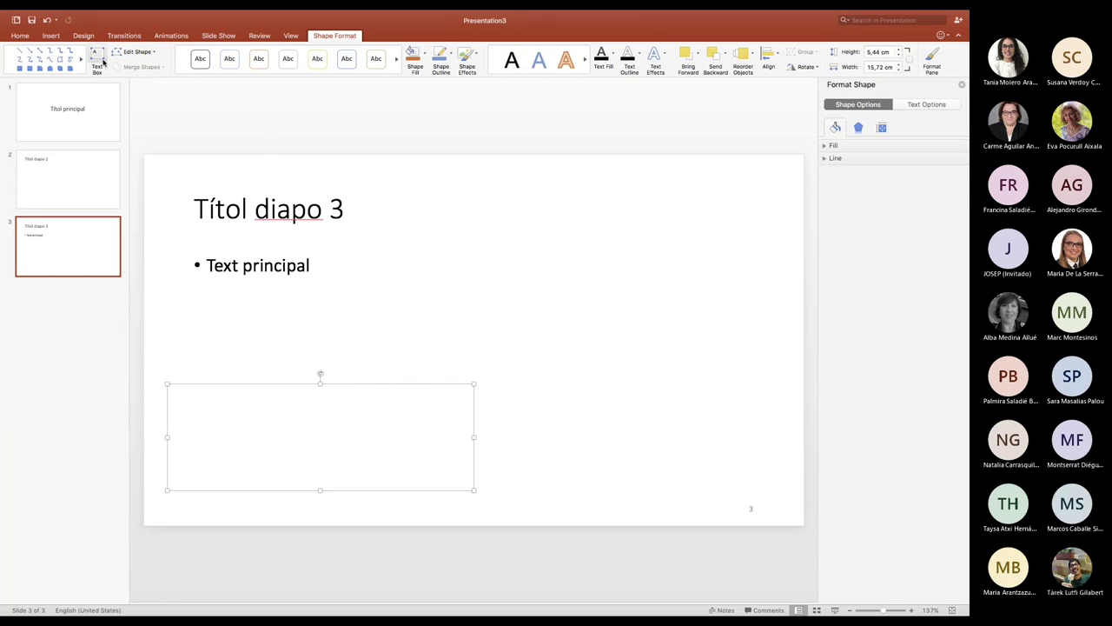
Open the Text principal bullet's shortcut menu, then deselect the body text.
click(52, 38)
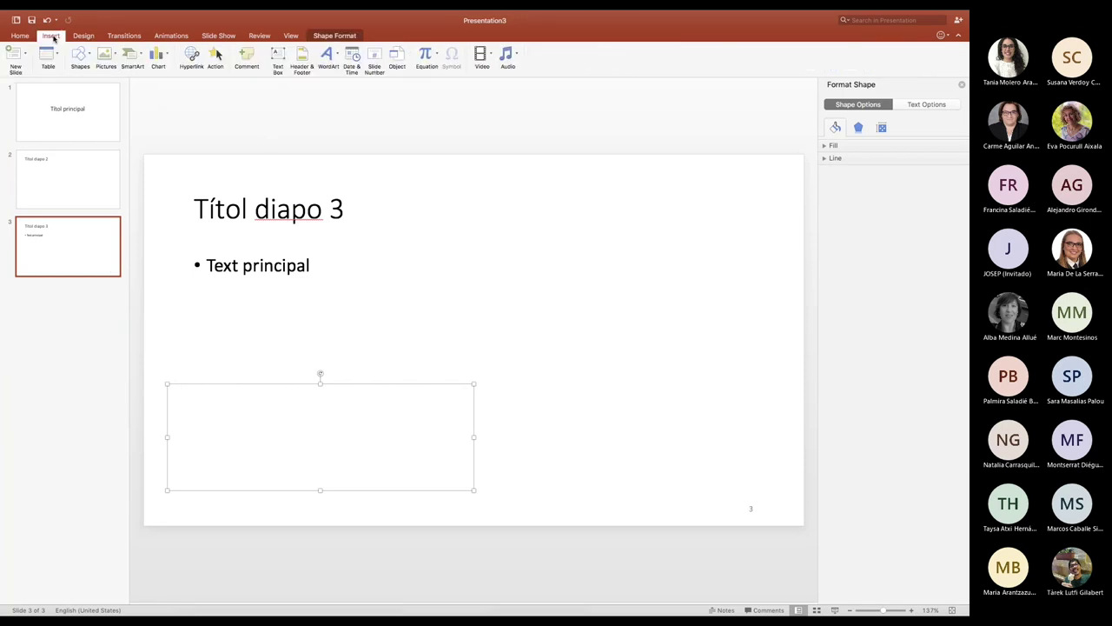
click(228, 262)
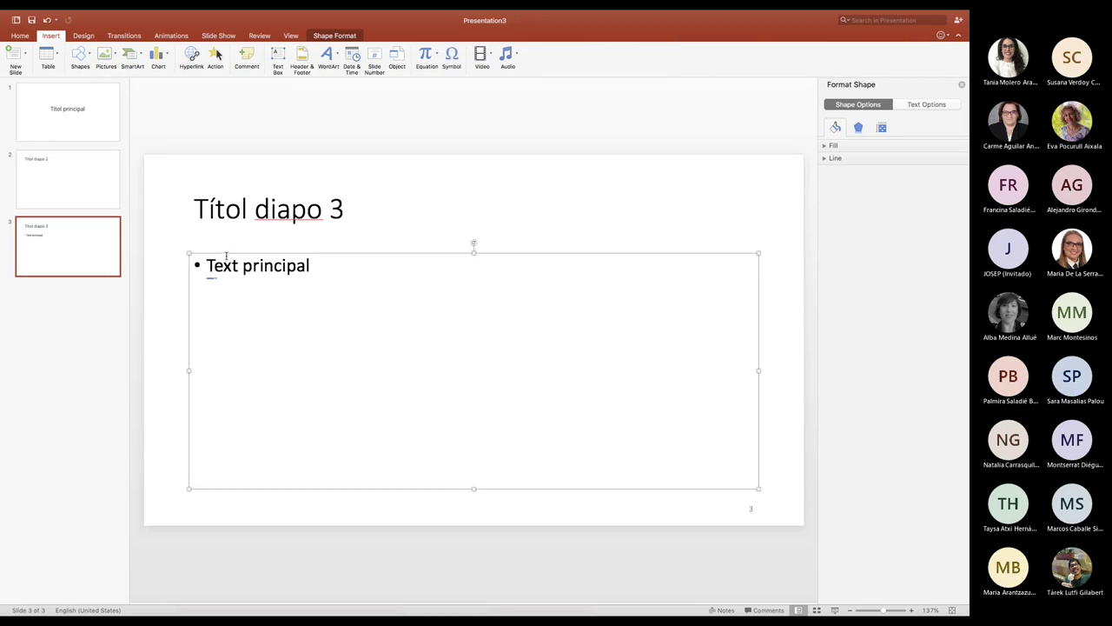
right_click(226, 255)
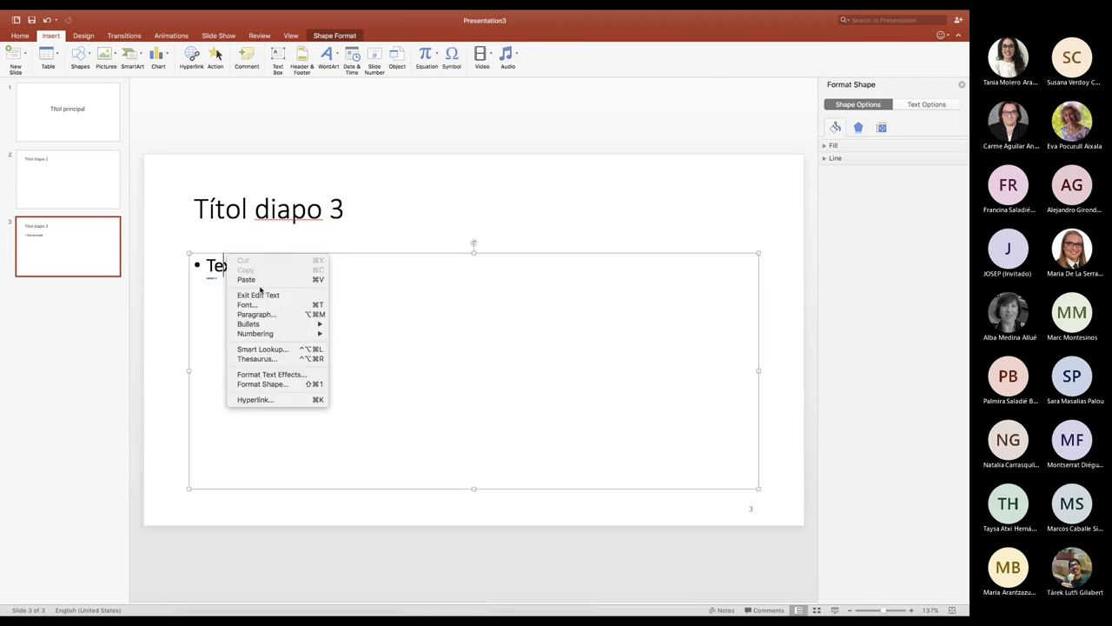
click(206, 295)
click(184, 346)
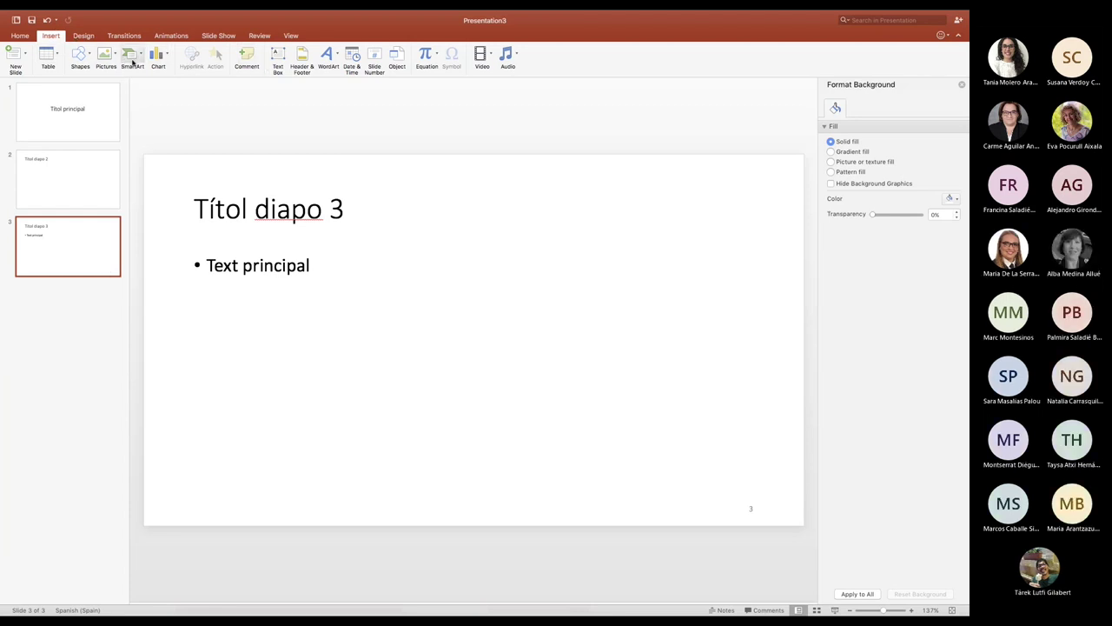
Draw a rectangle in the middle of slide 3 labelled 'Forma 1'.
click(79, 56)
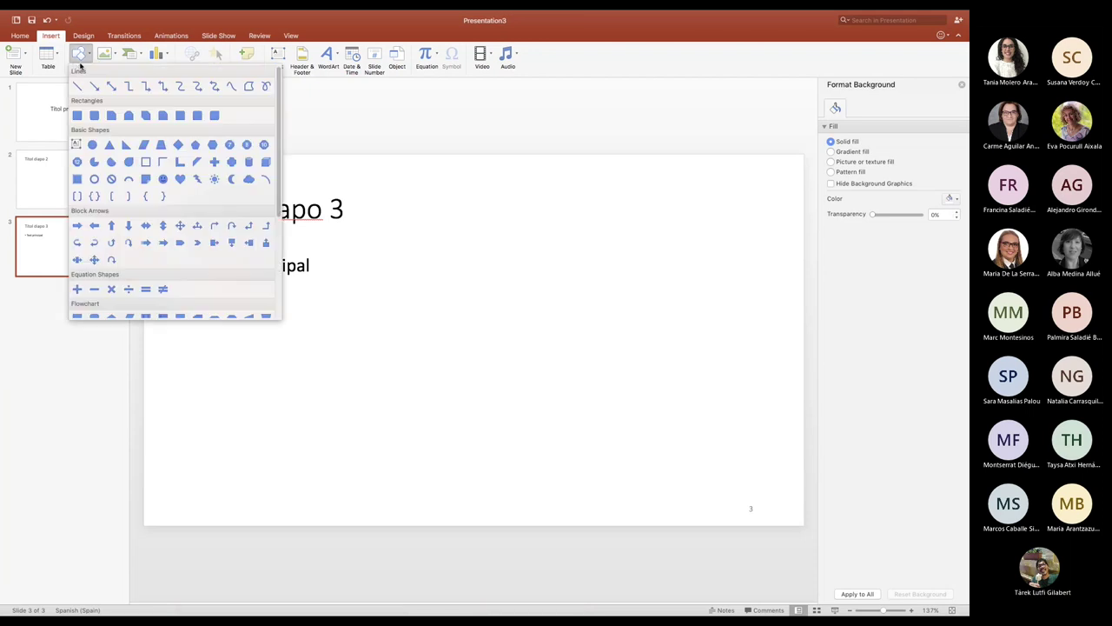
click(94, 115)
drag(349, 304, 538, 381)
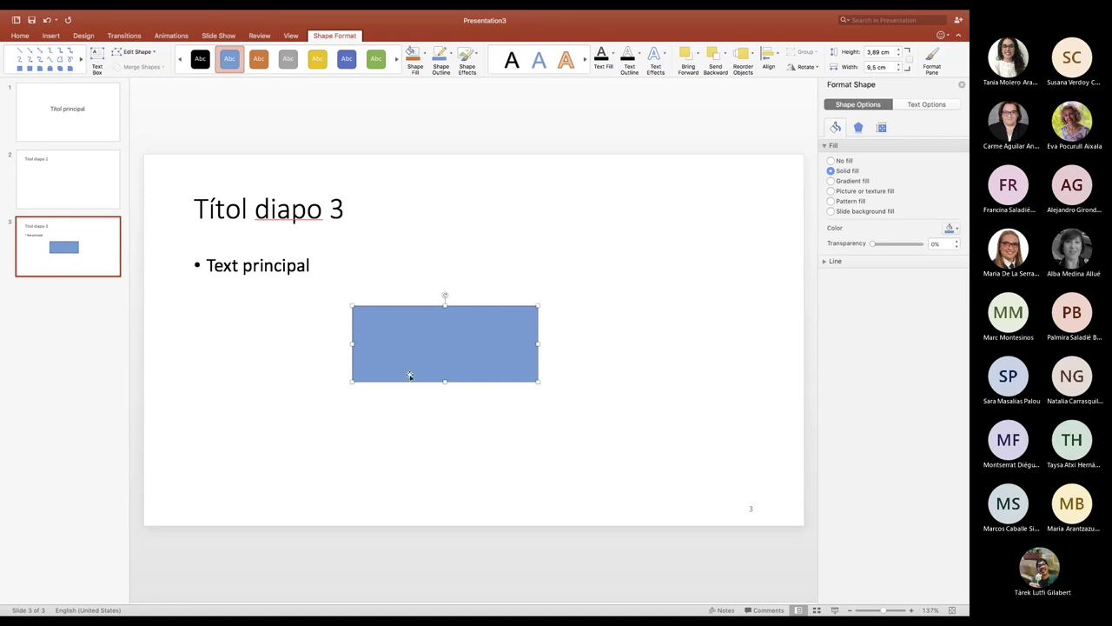
text(Foo)
key(BackSpace)
text(t)
key(BackSpace)
text(rma 1)
click(640, 390)
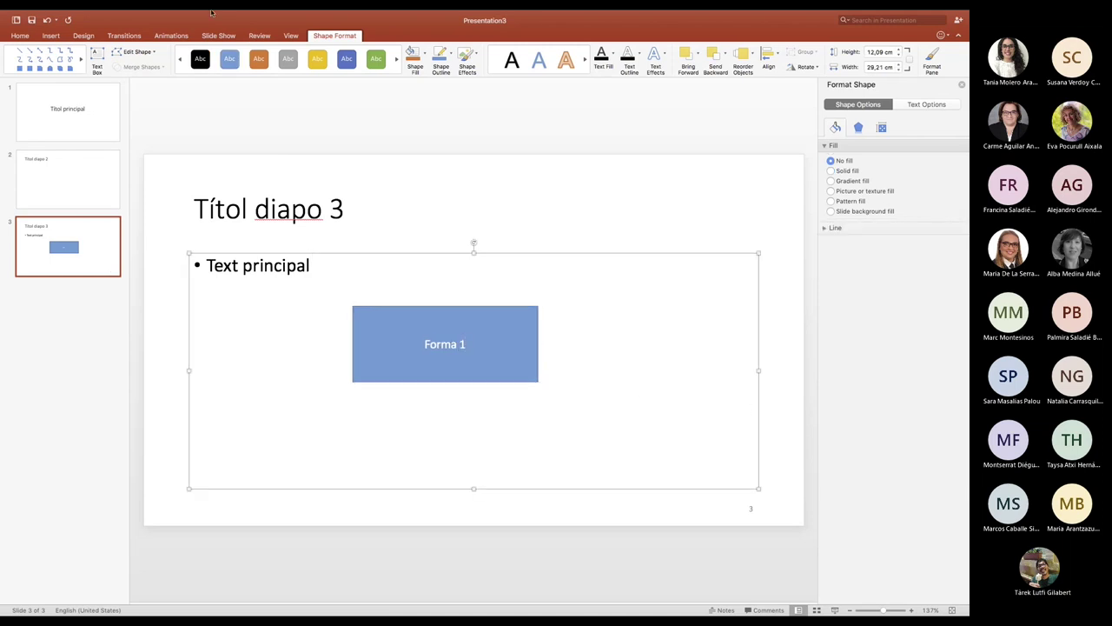
click(54, 36)
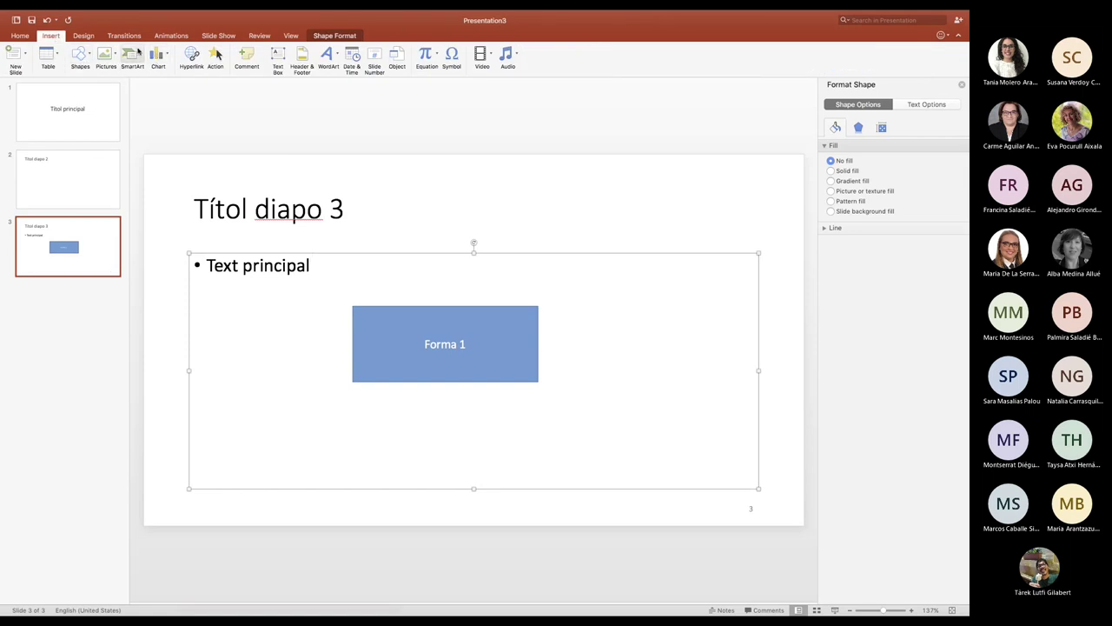
Insert a three-step SmartArt process diagram with items 'element 1' and 'elemnt 2'.
click(137, 52)
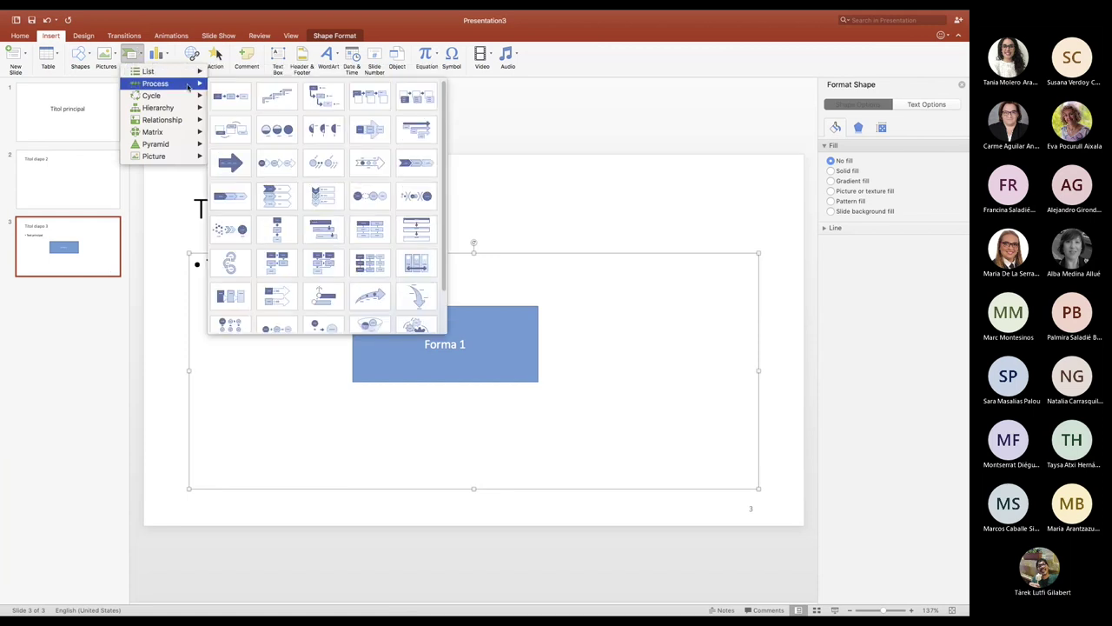
click(233, 97)
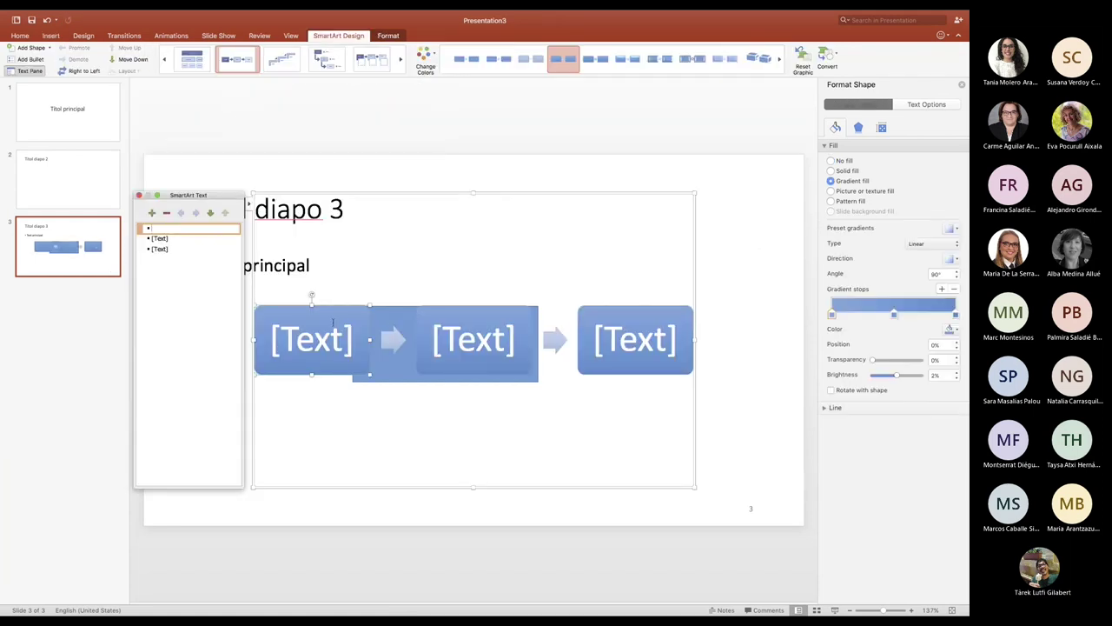
drag(445, 316, 403, 410)
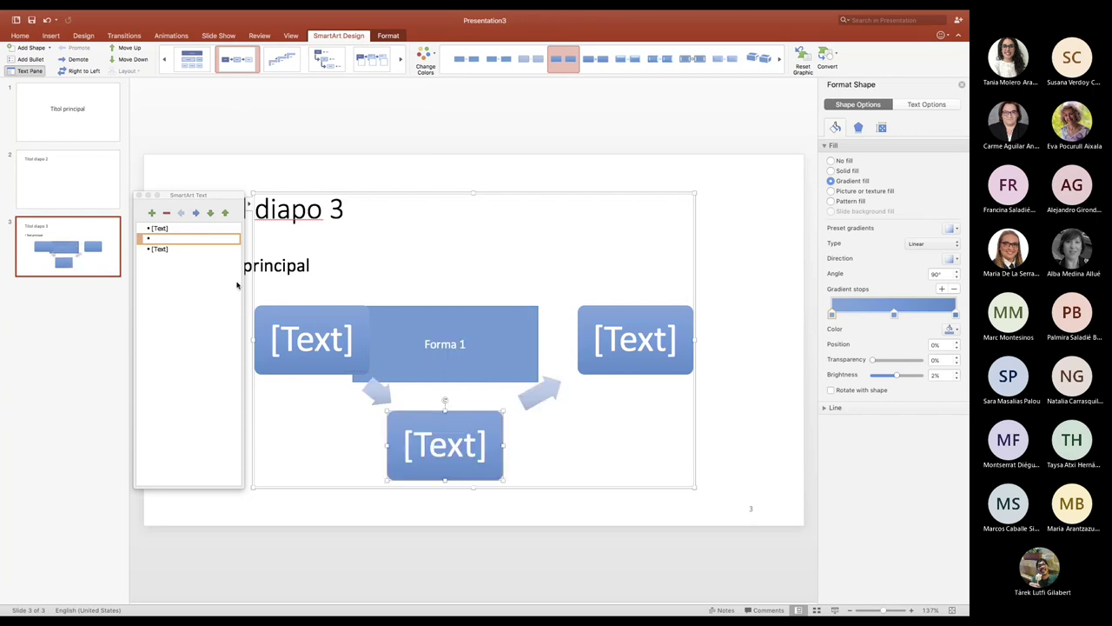
click(160, 229)
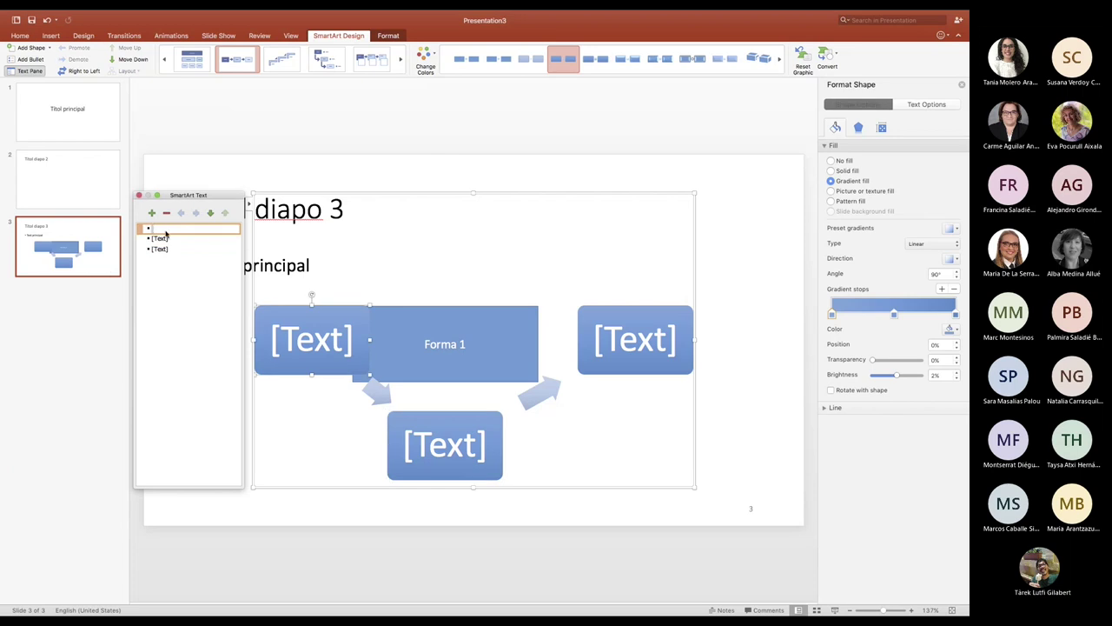
text(element 1)
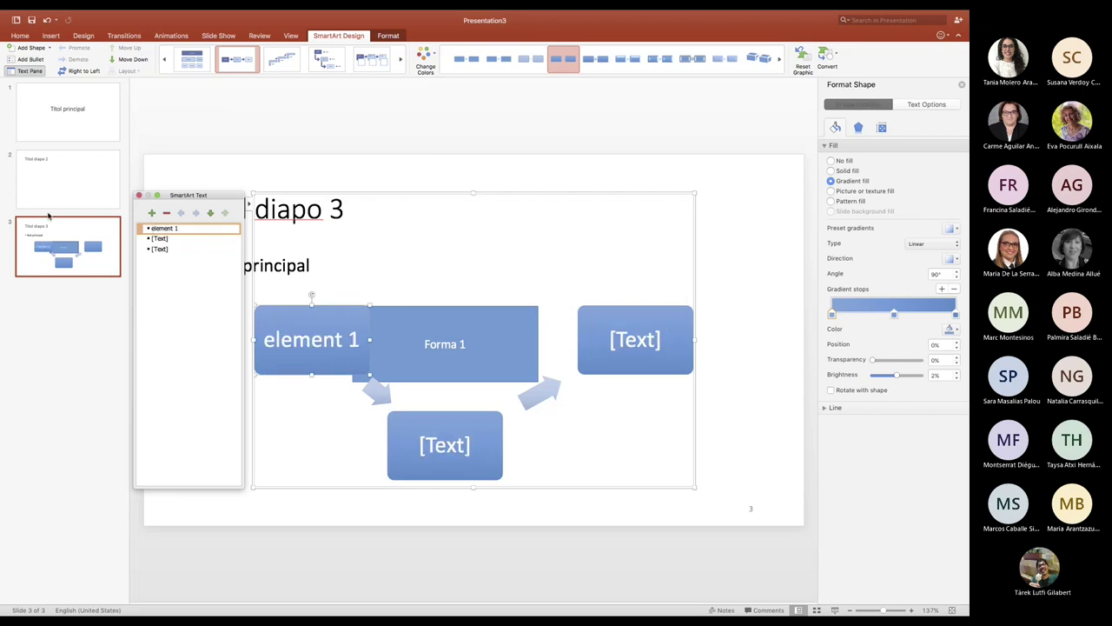
click(154, 239)
text(elemnt 2)
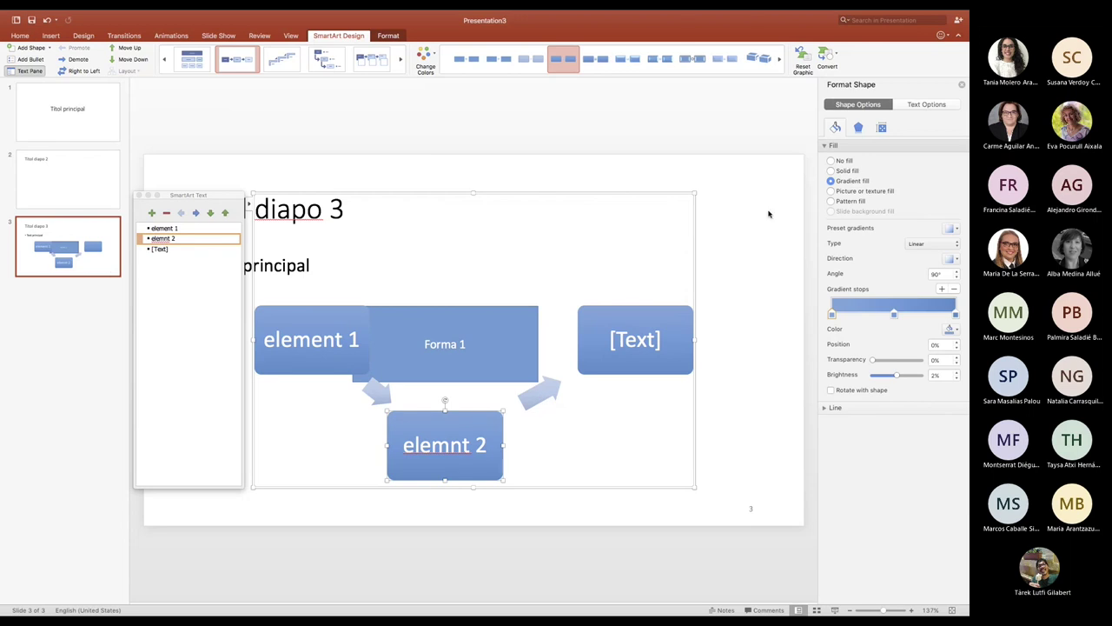
Try selecting the title, diagram and its boxes, finally selecting the body text box.
click(724, 128)
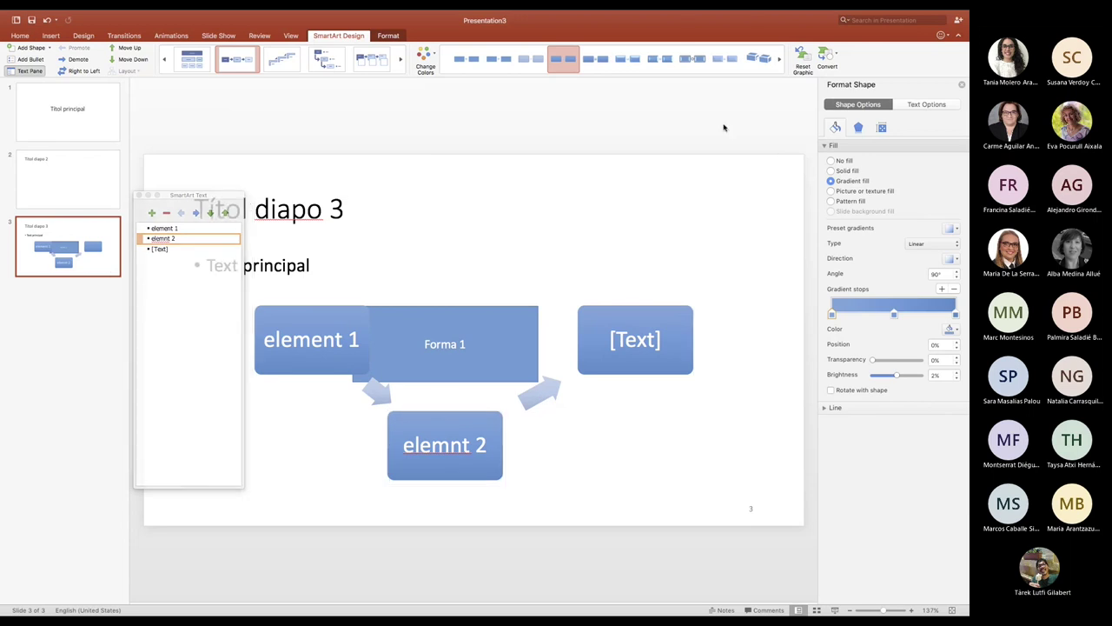
click(51, 35)
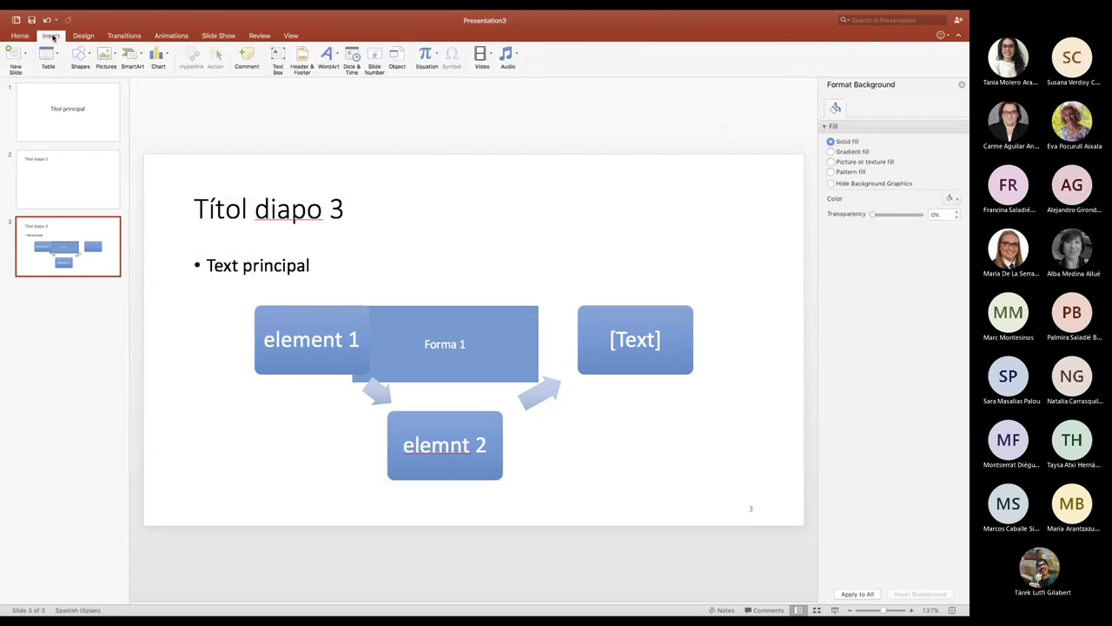
click(393, 219)
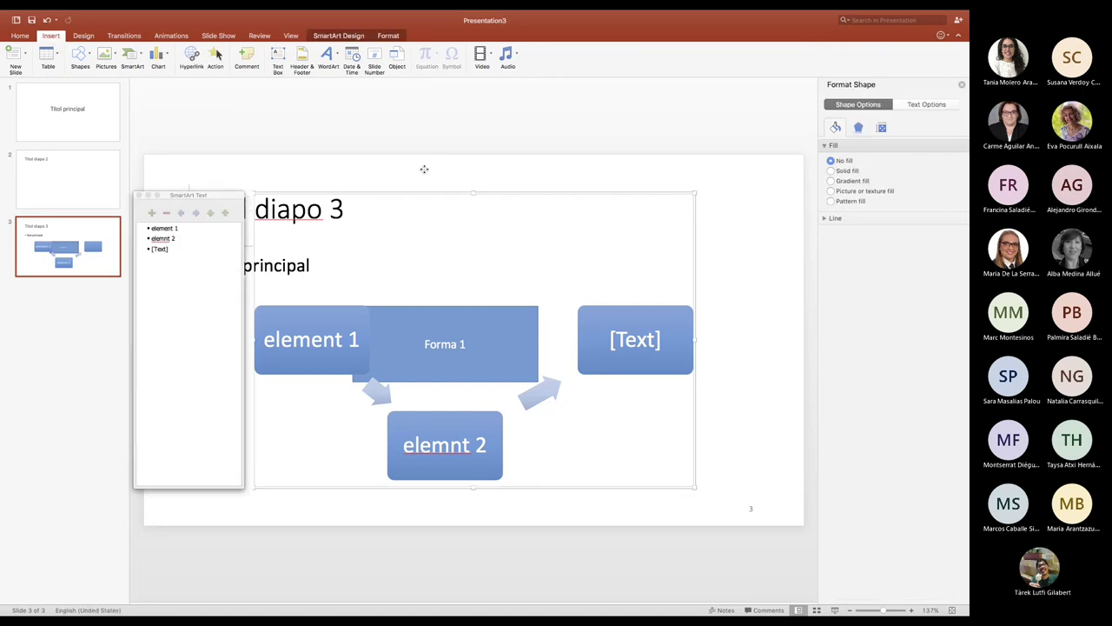
click(308, 219)
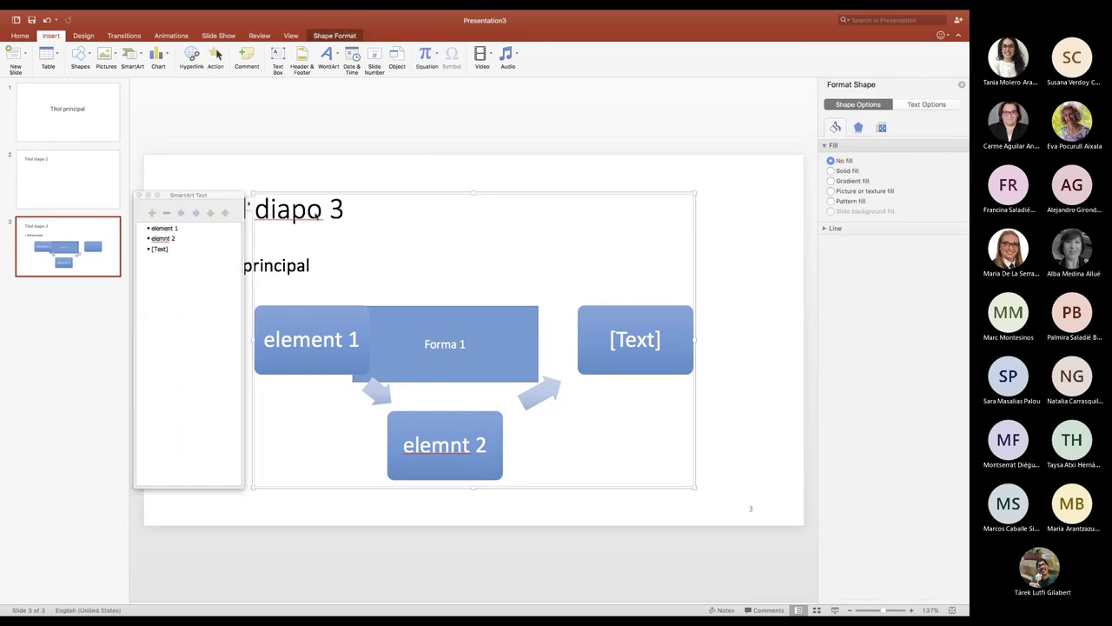
click(242, 502)
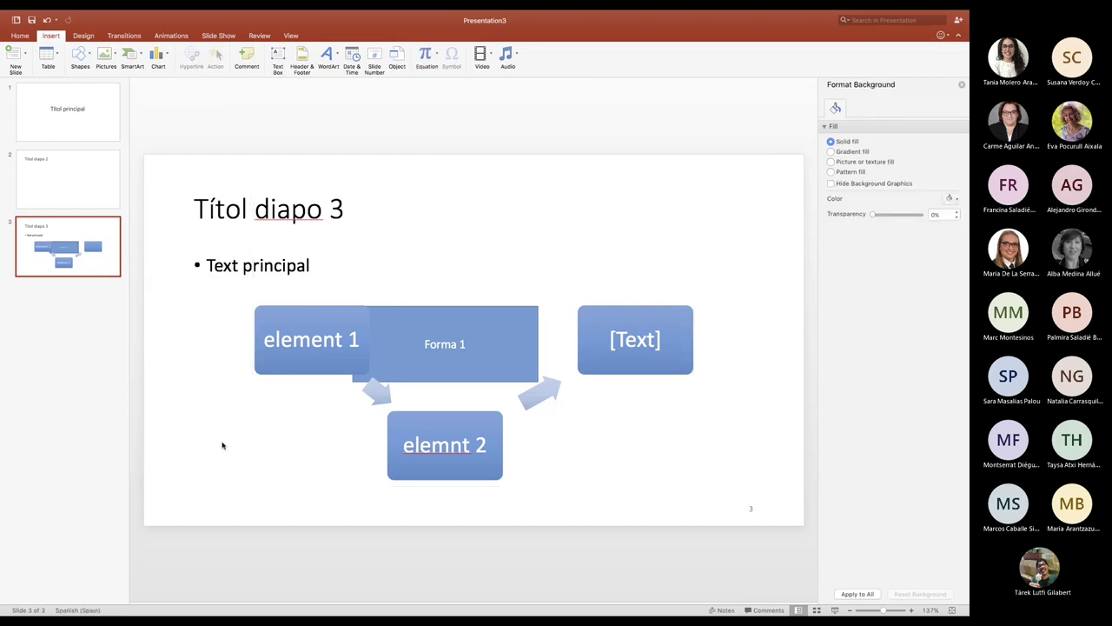
click(430, 319)
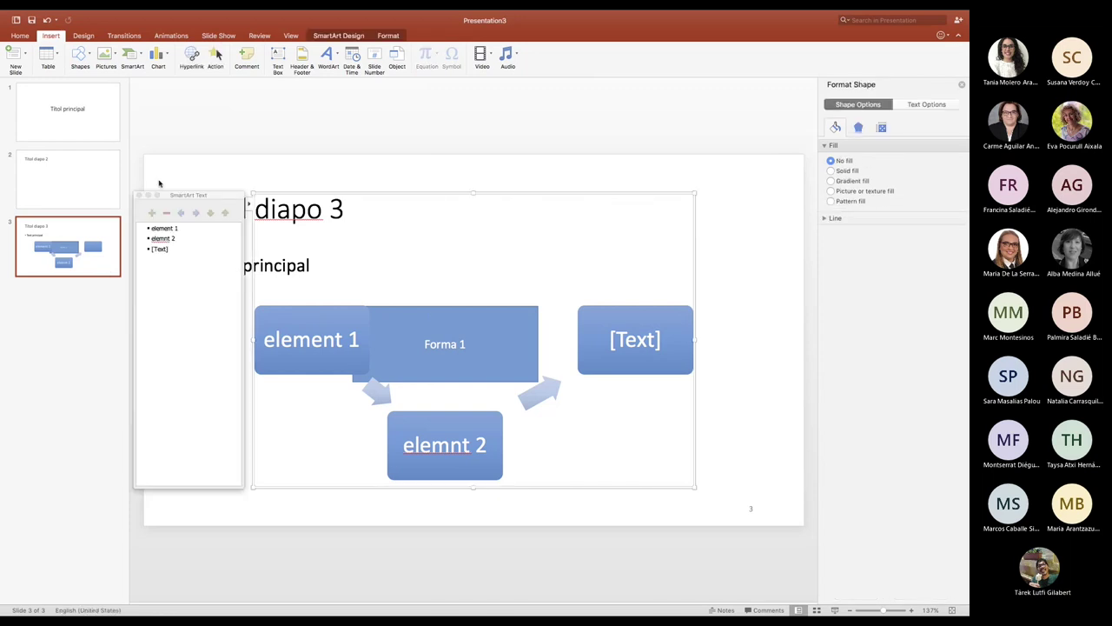
click(290, 316)
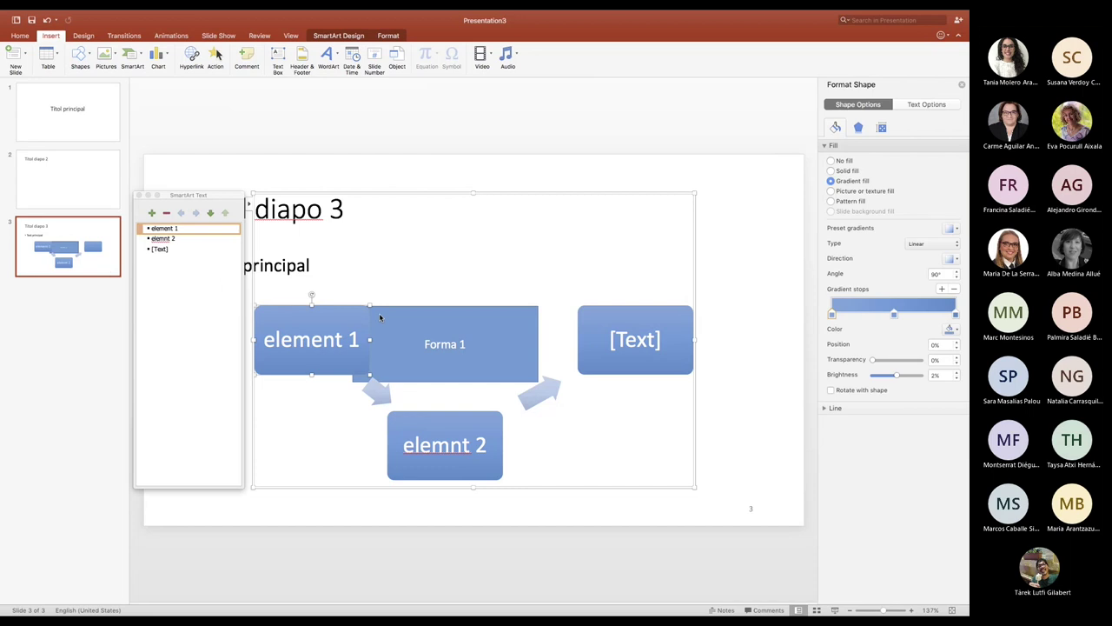
click(561, 179)
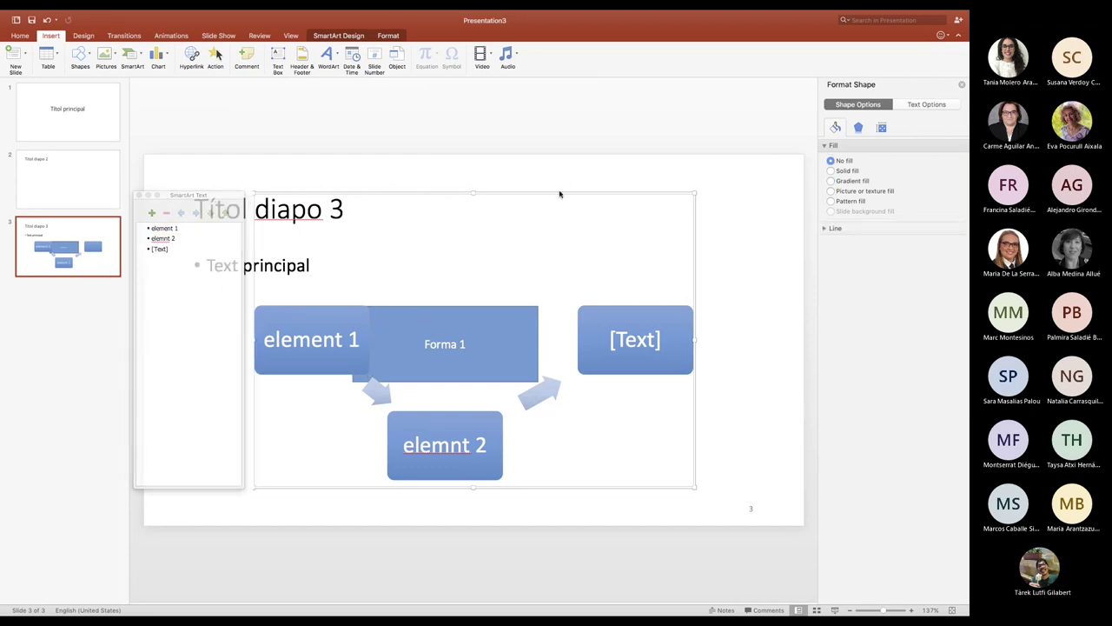
click(457, 353)
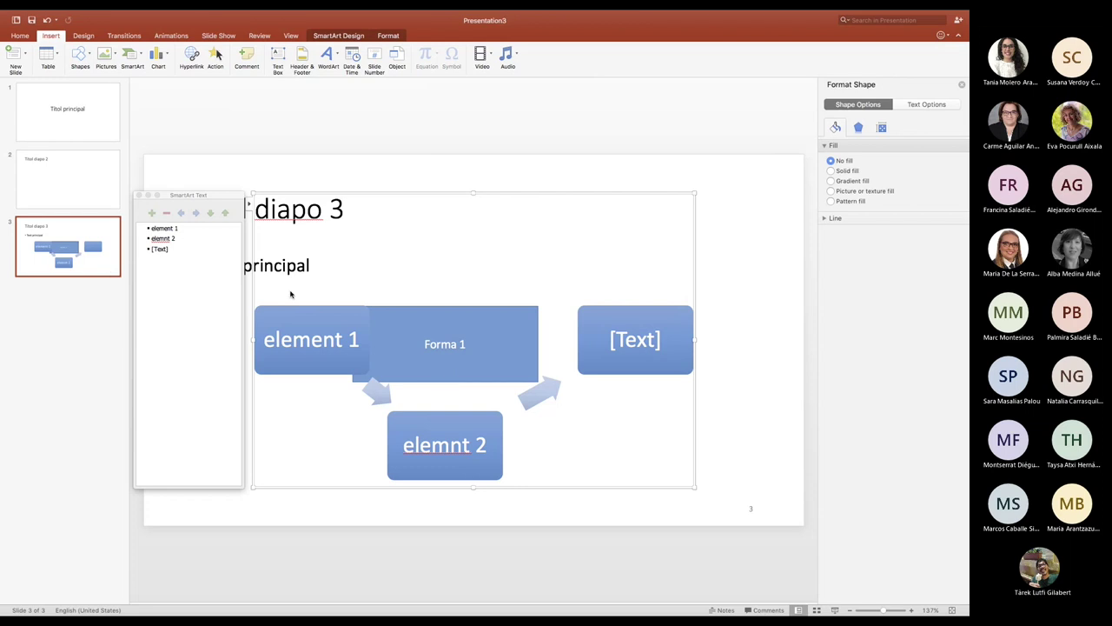
click(273, 182)
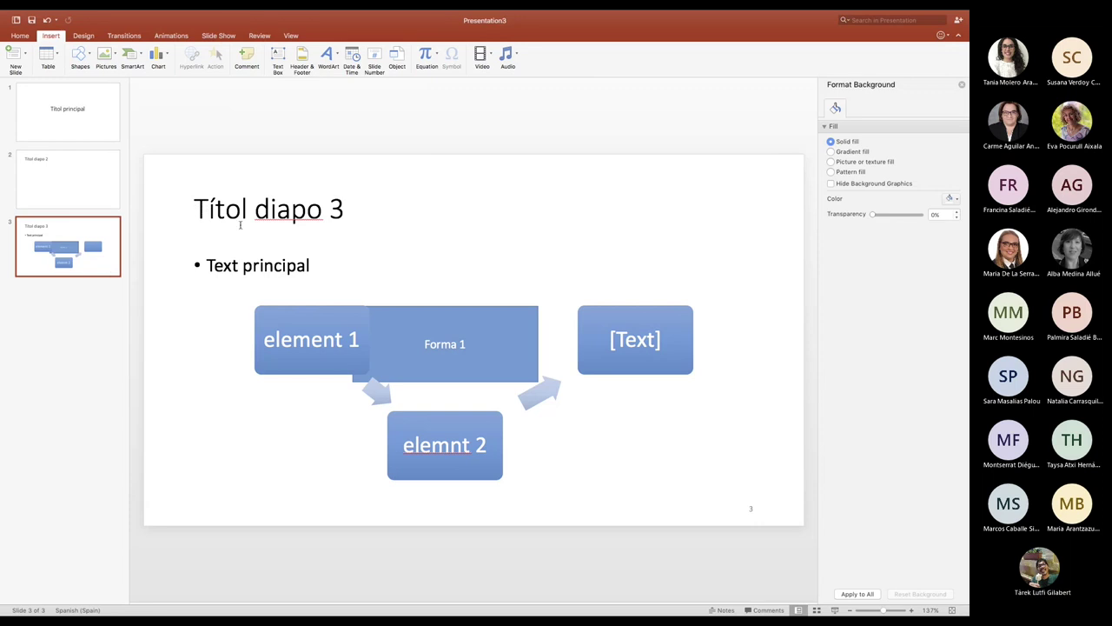
click(233, 269)
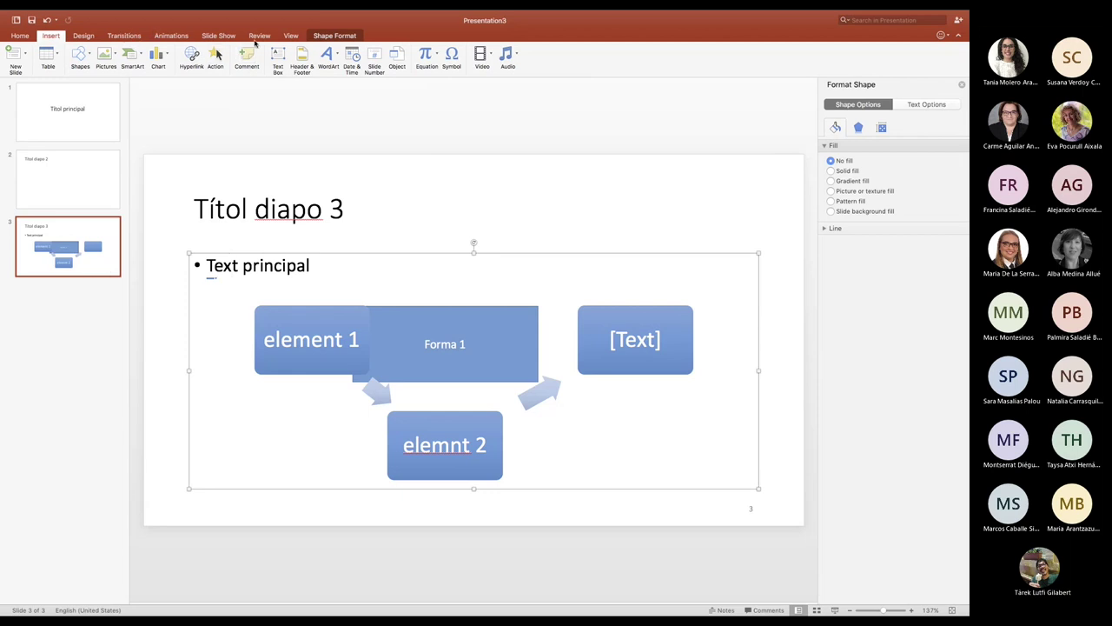
click(257, 38)
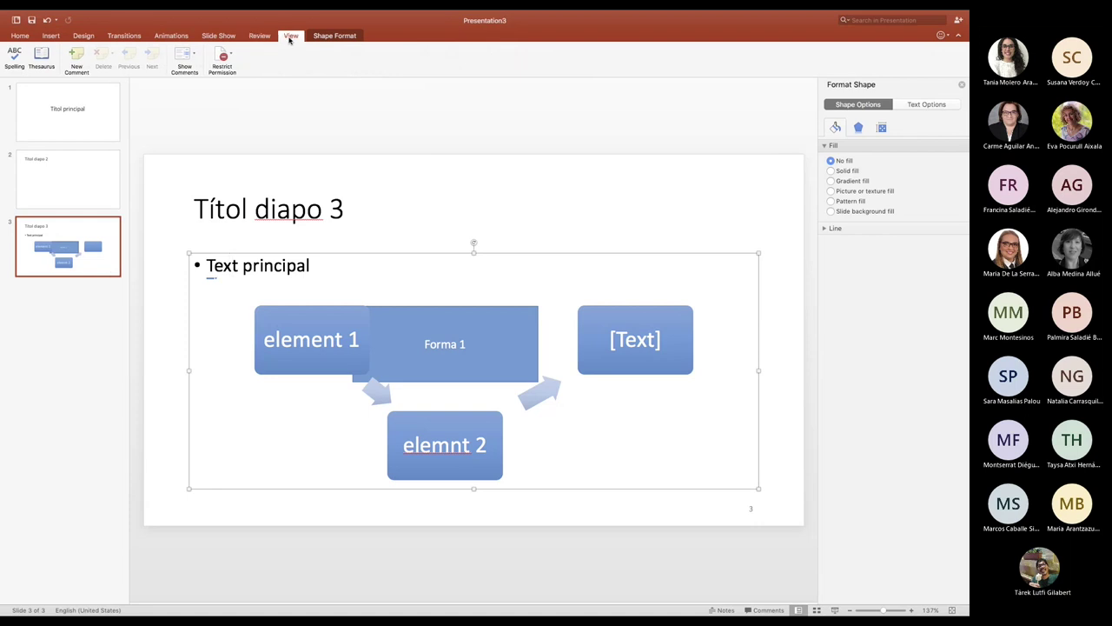
click(290, 38)
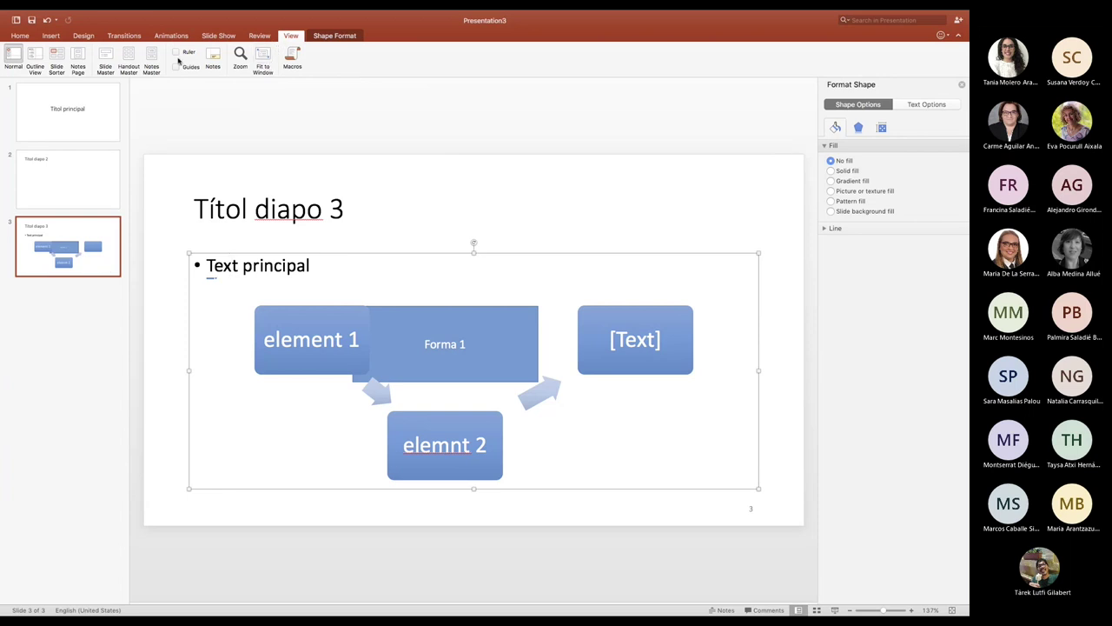
click(19, 36)
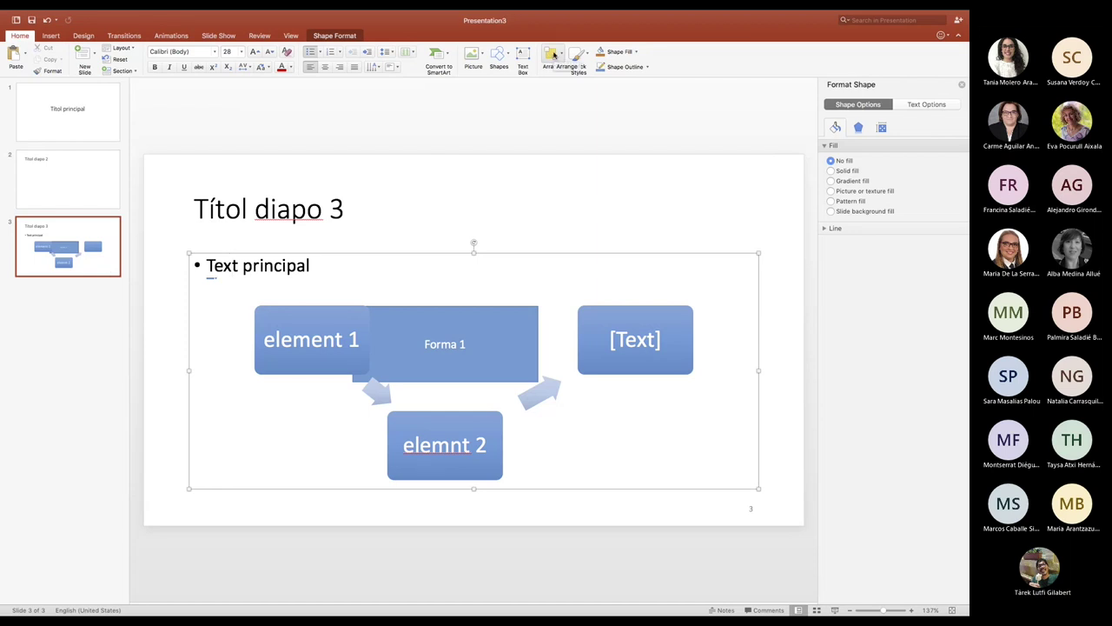
click(553, 55)
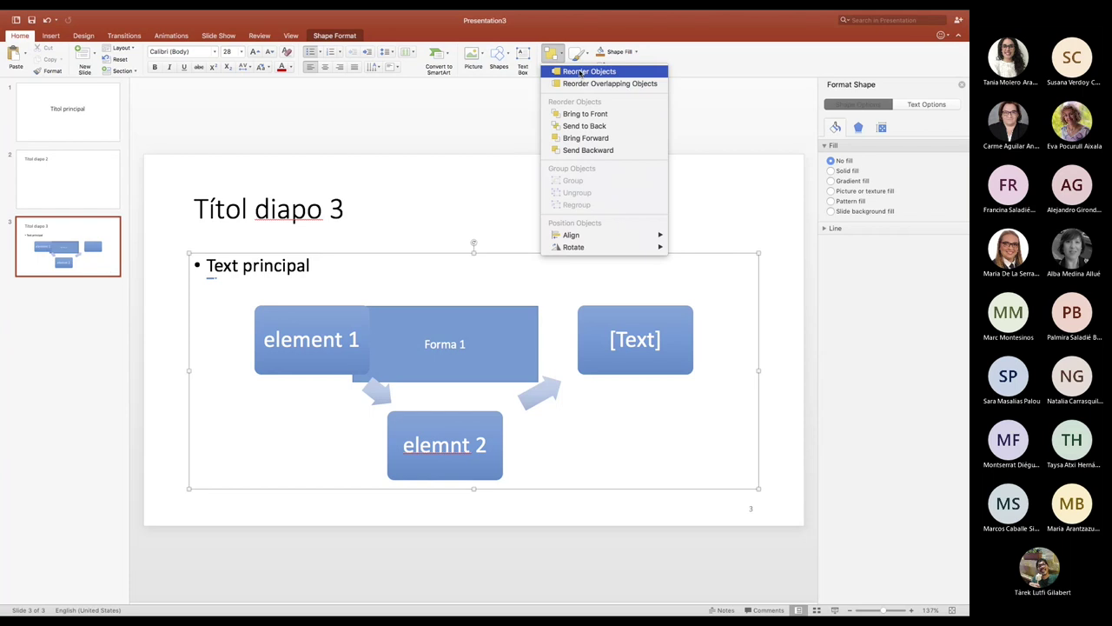
click(582, 76)
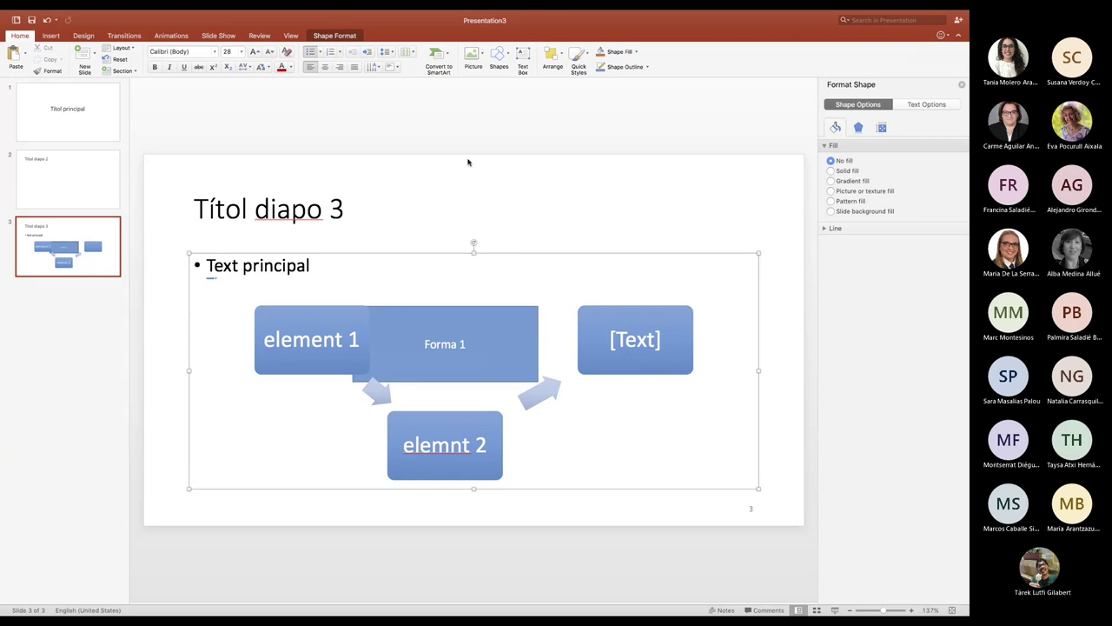
click(553, 61)
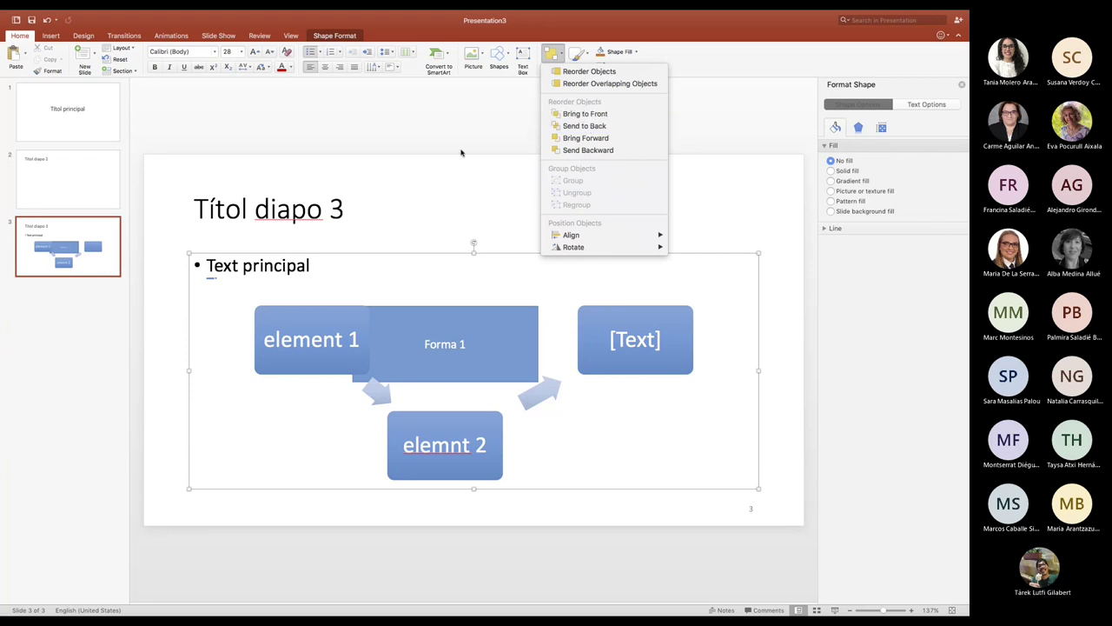
key(Escape)
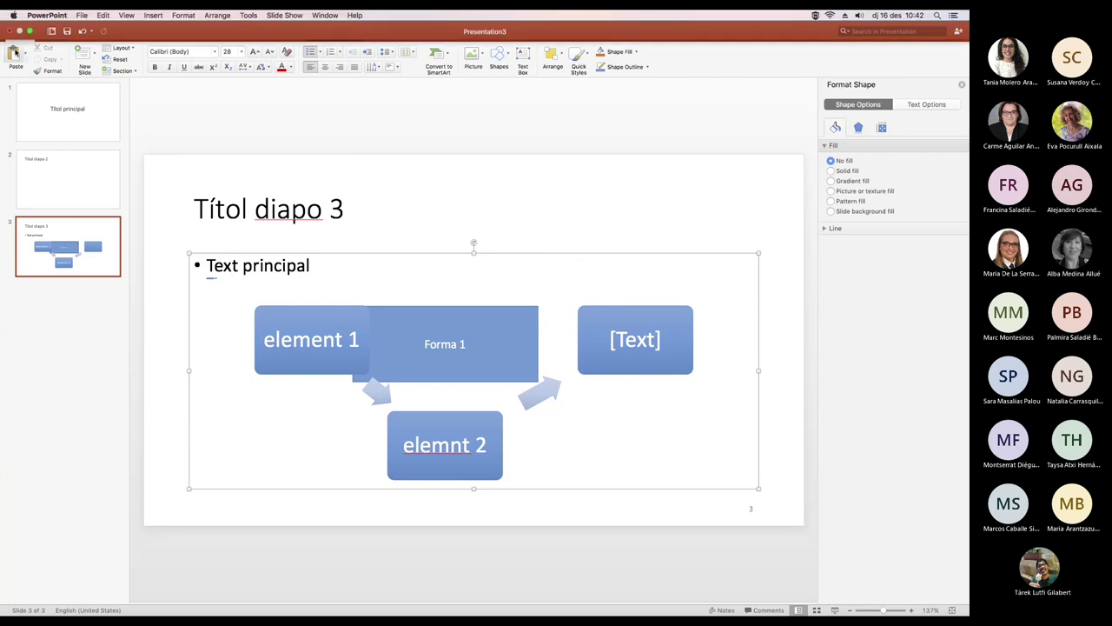
Switch to Accessibilitat_PowerPoint_Office365 from the Window menu and move to the reading-order slide.
click(325, 15)
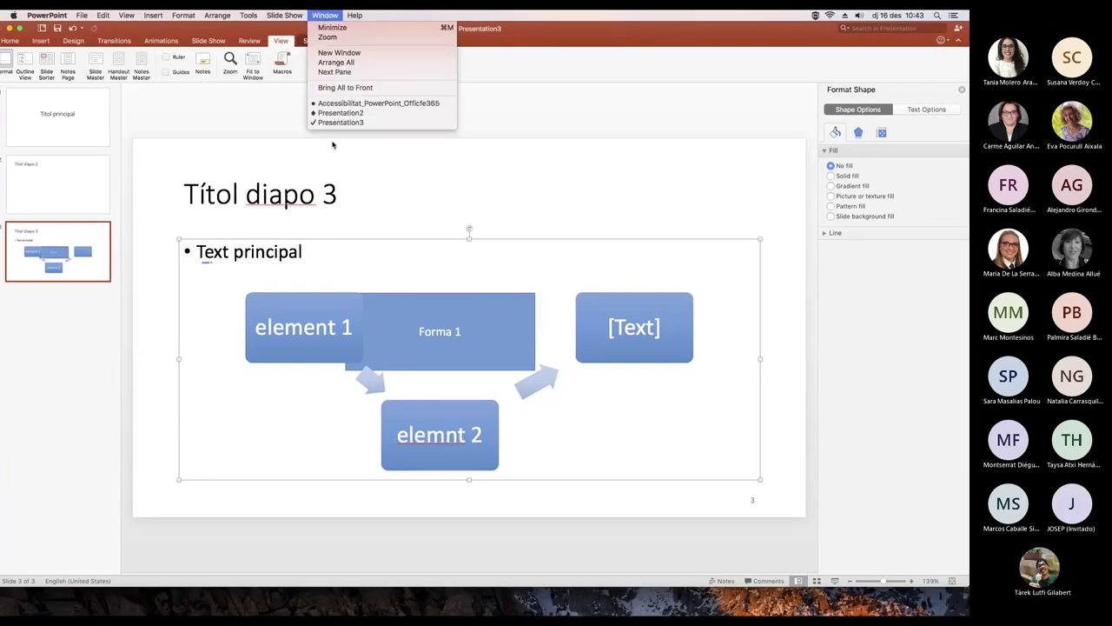
click(337, 104)
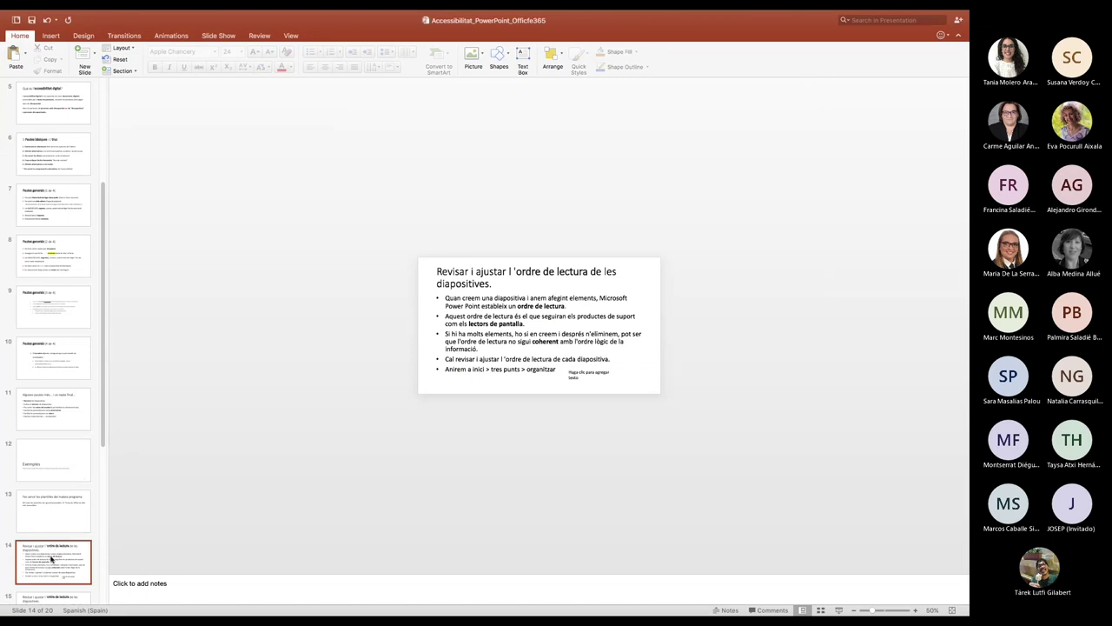
key(Down)
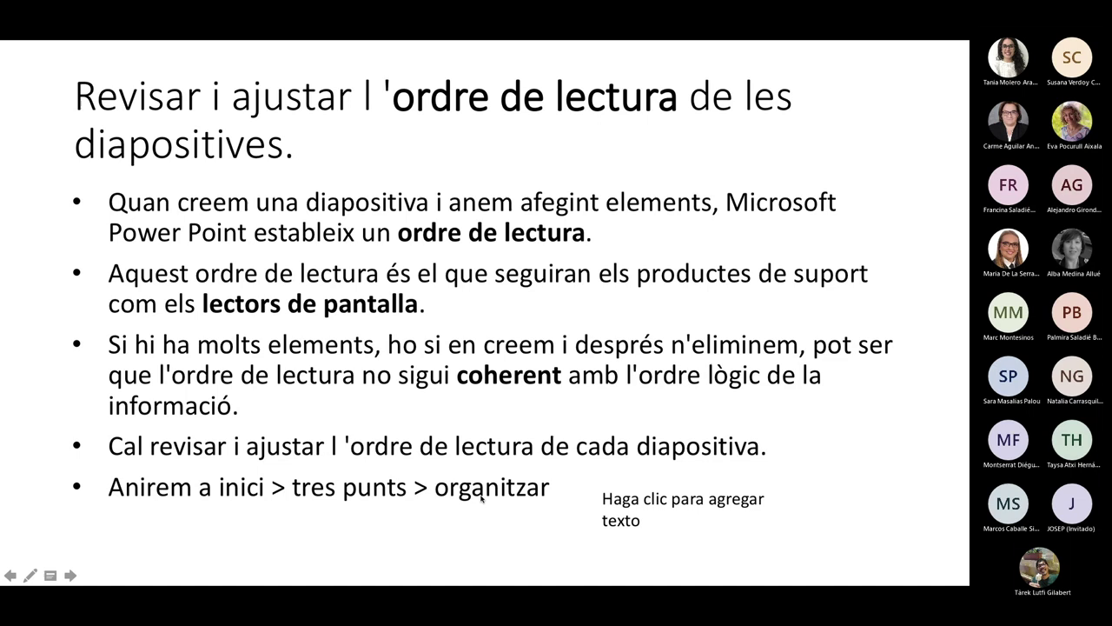
Advance the slideshow to the alternative-text slide, then go back to Presentation3's slide 3.
click(481, 498)
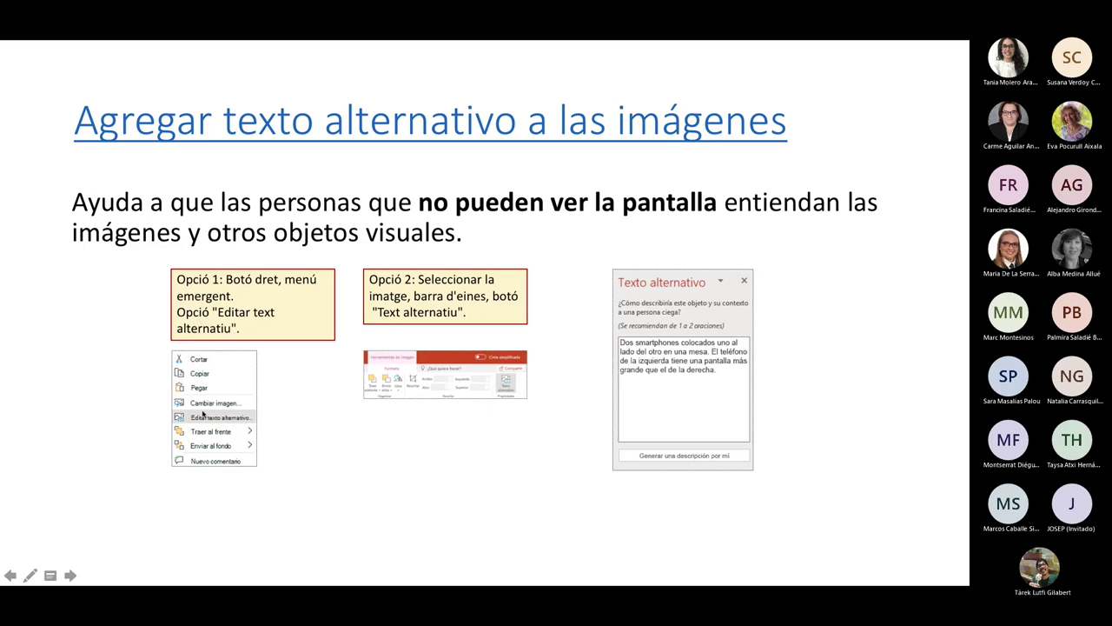
key(ctrl+Left)
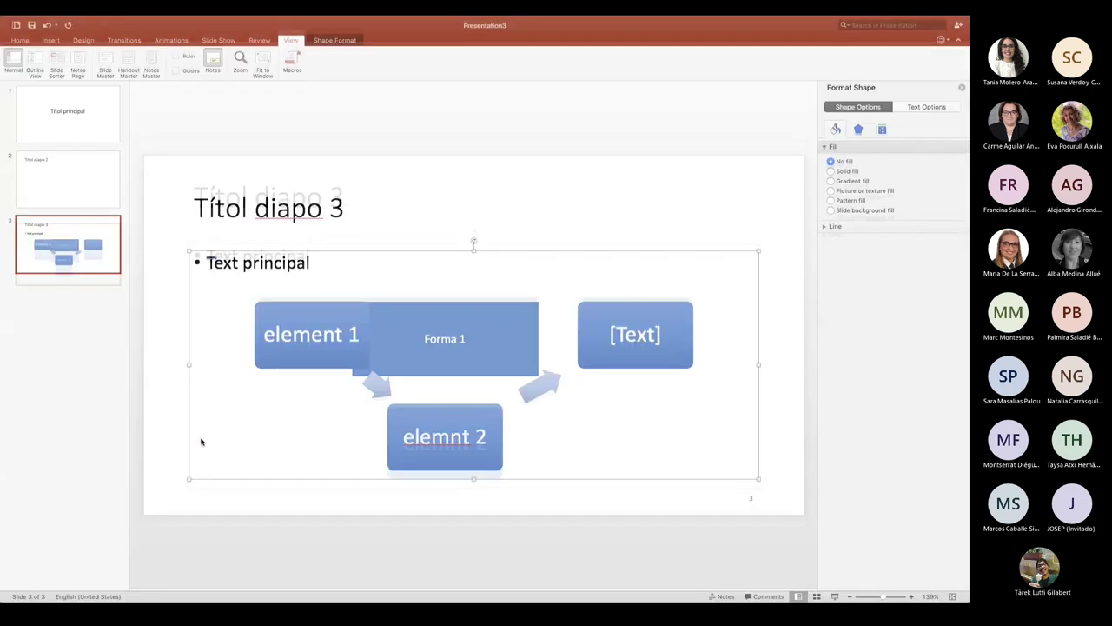
Open slide 2 and choose the Rectangle from Insert > Shapes.
click(319, 313)
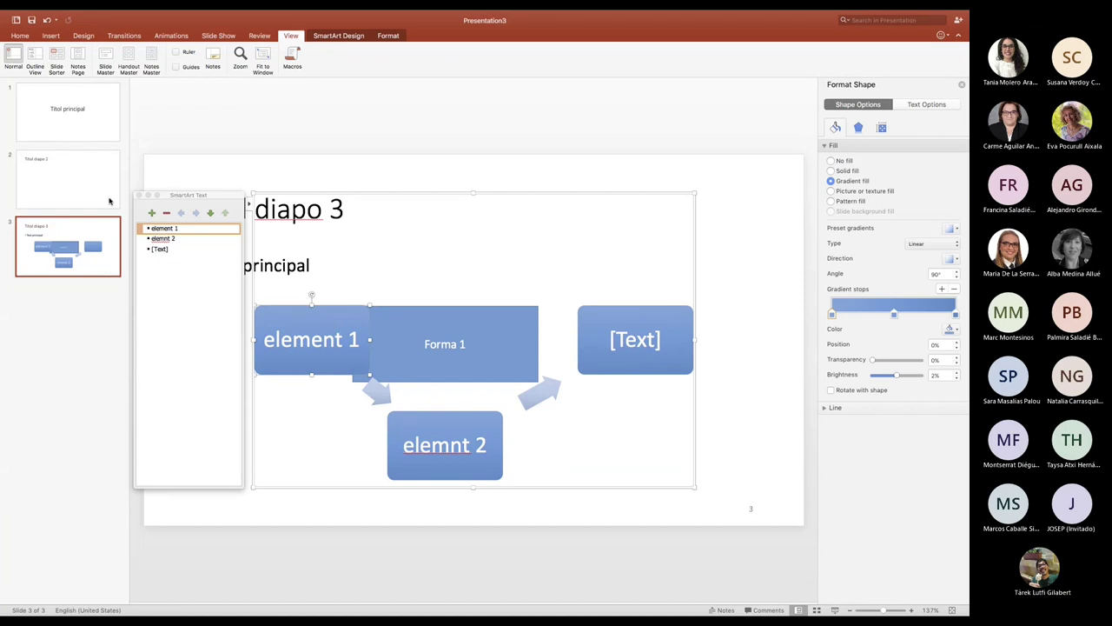
click(55, 200)
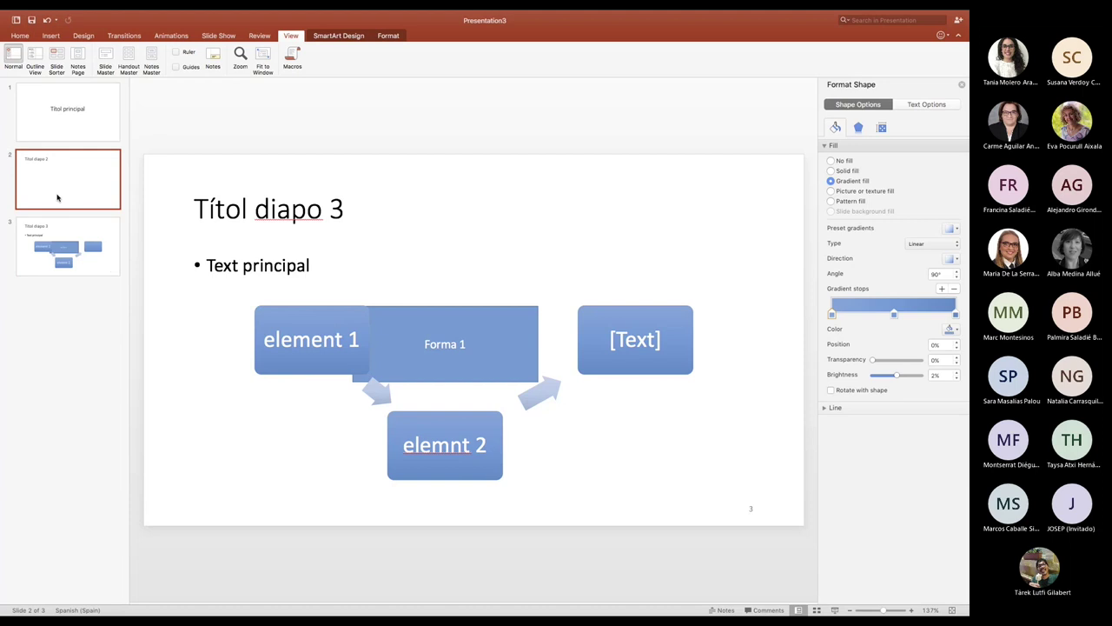
click(54, 37)
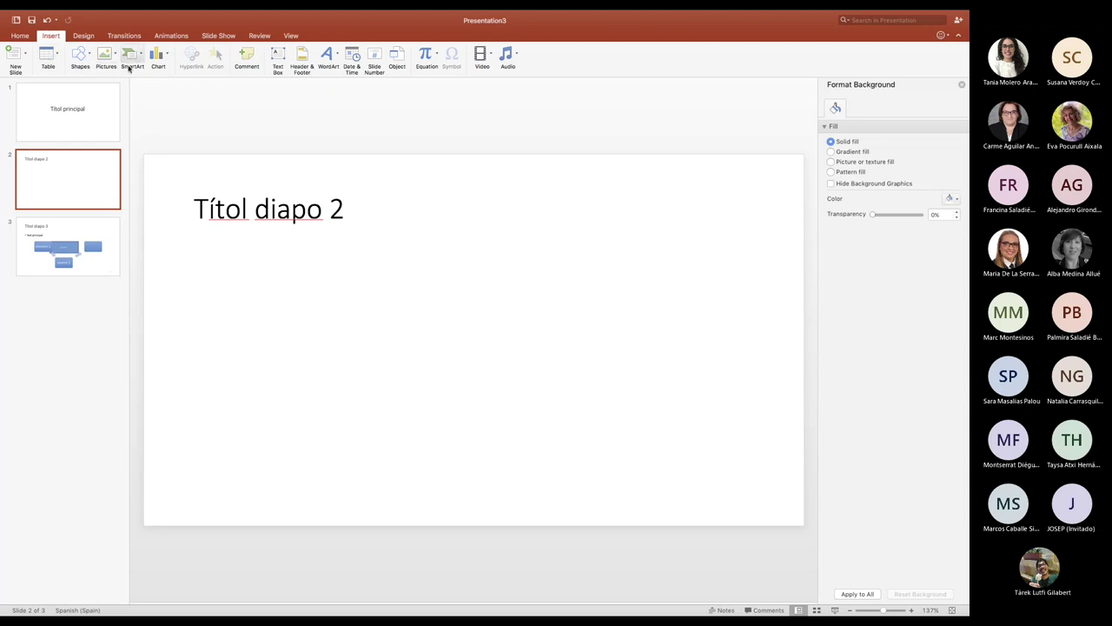
click(80, 63)
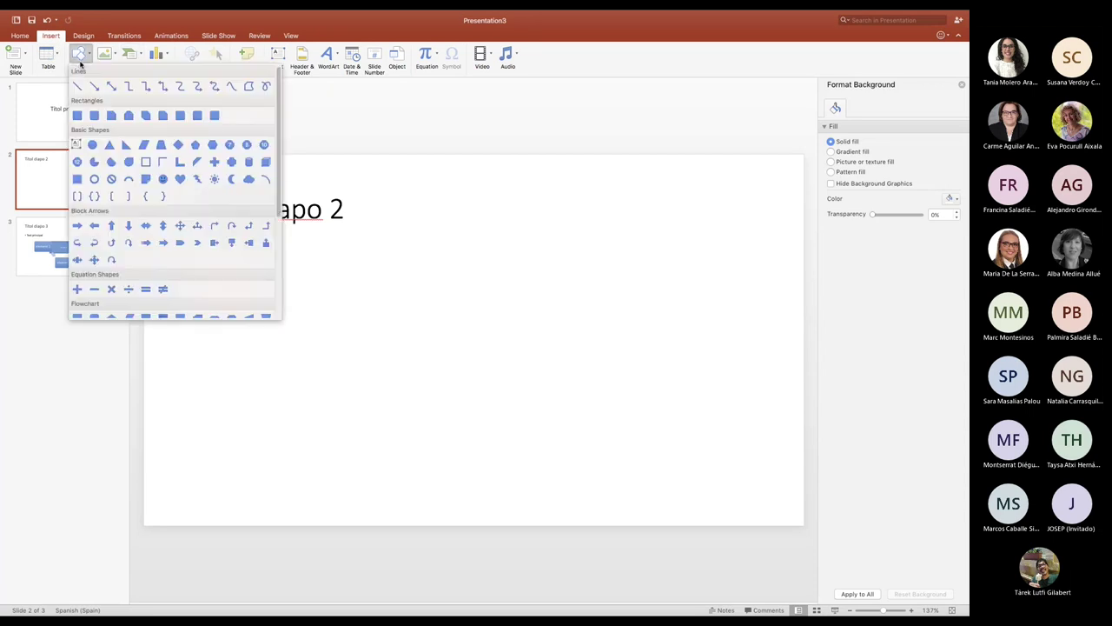
click(77, 114)
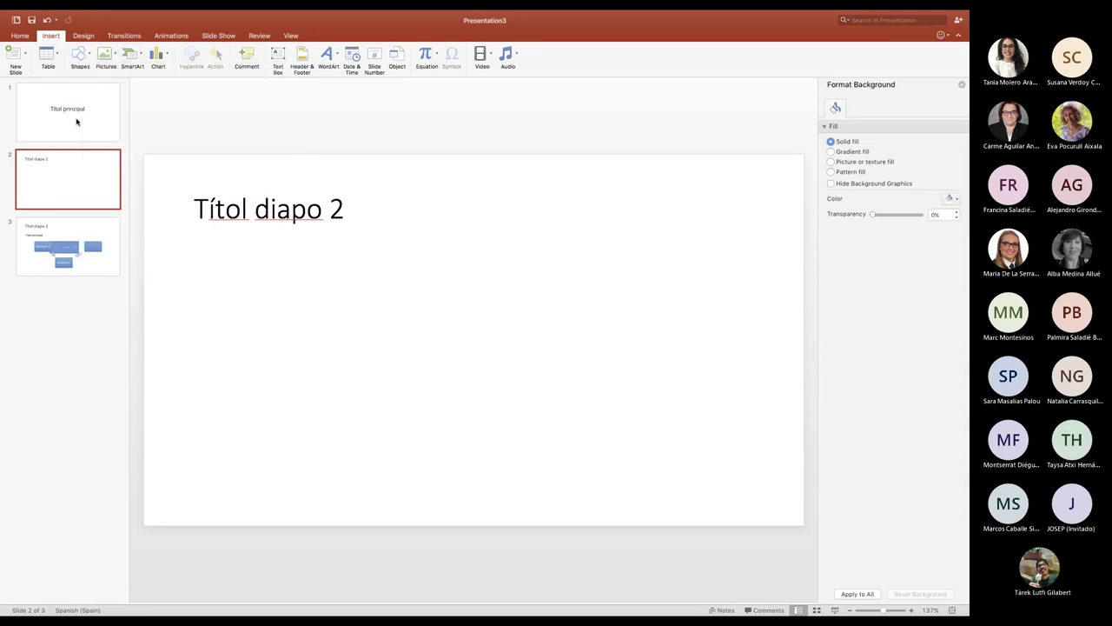
Draw a rectangle in the middle of slide 2 with alt-text description 'Rectangle blau'.
mouse_move(346, 309)
mouse_down()
mouse_move(451, 310)
mouse_move(595, 394)
mouse_up()
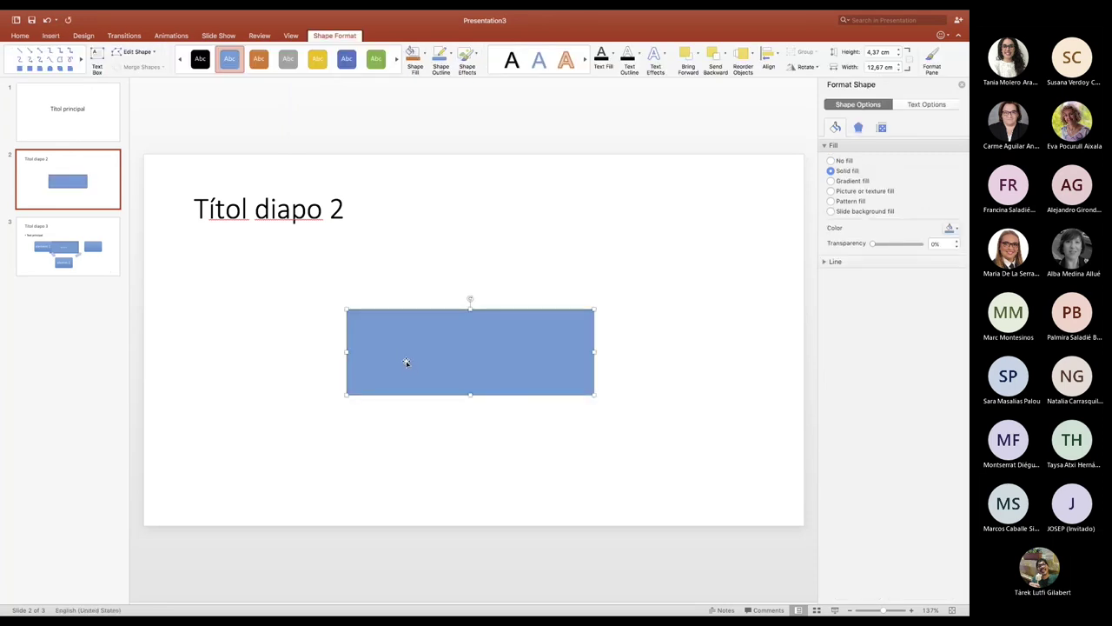
right_click(366, 322)
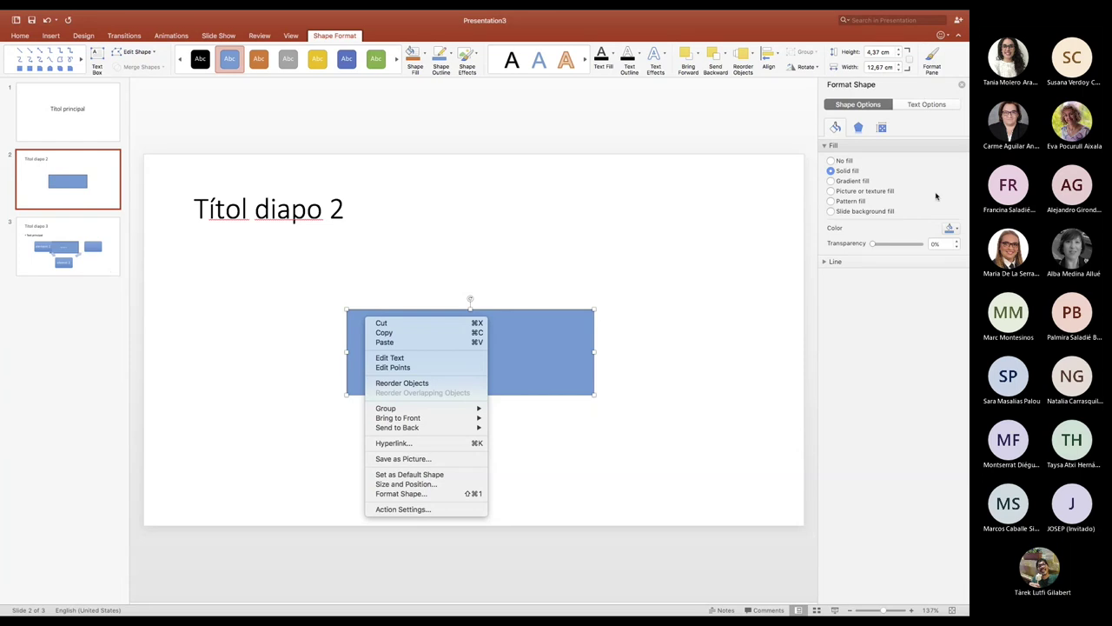
click(882, 128)
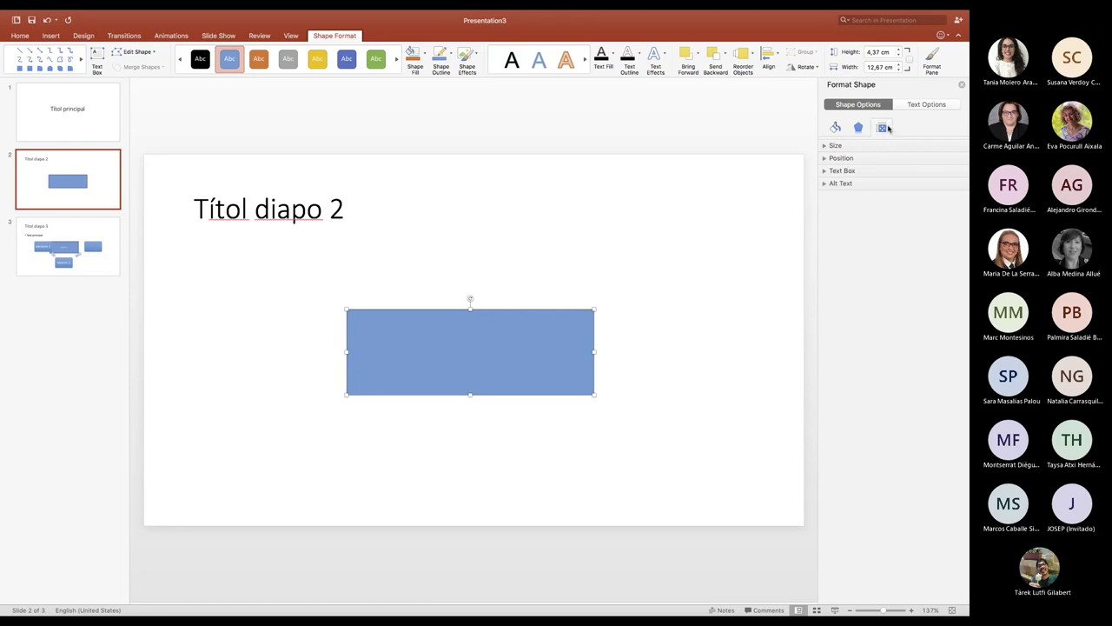
click(833, 186)
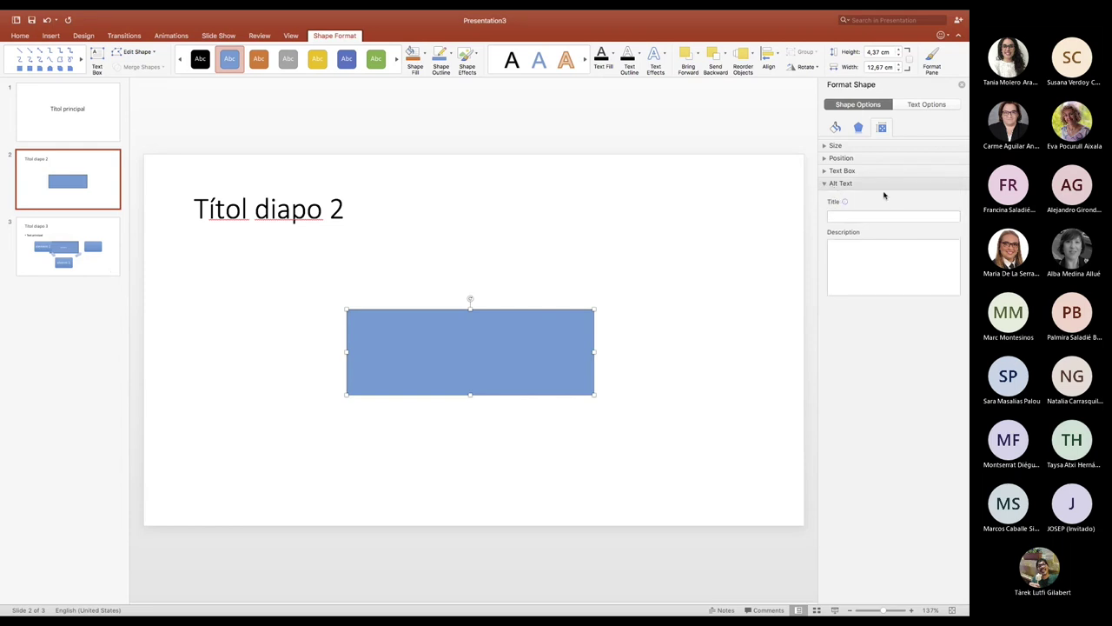
click(856, 218)
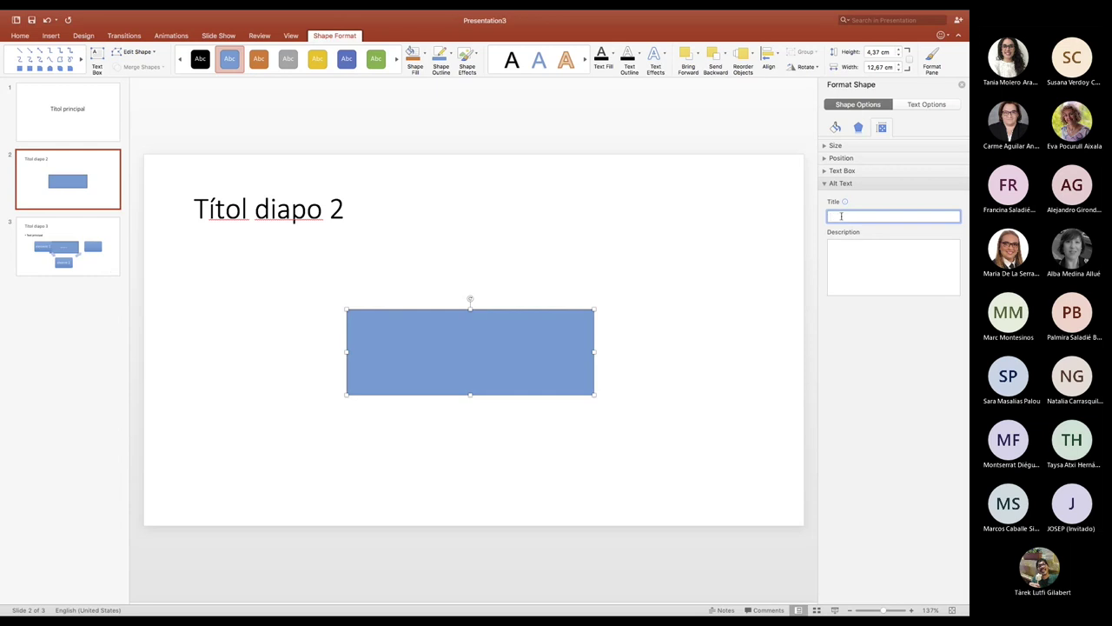
click(840, 271)
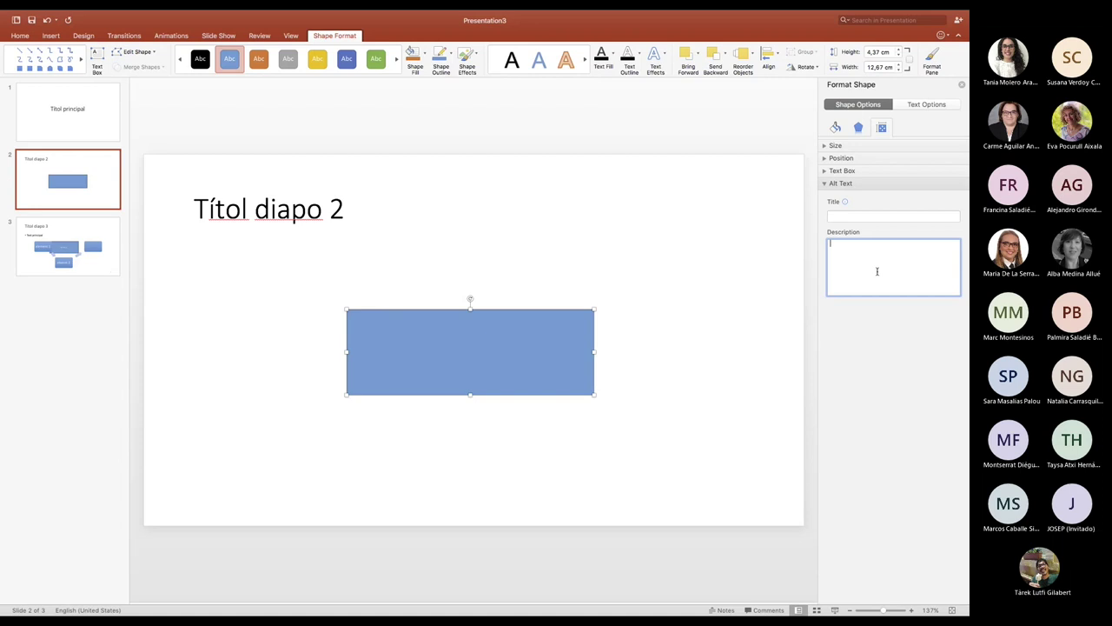
text(Rec)
text(tangle blau)
click(287, 417)
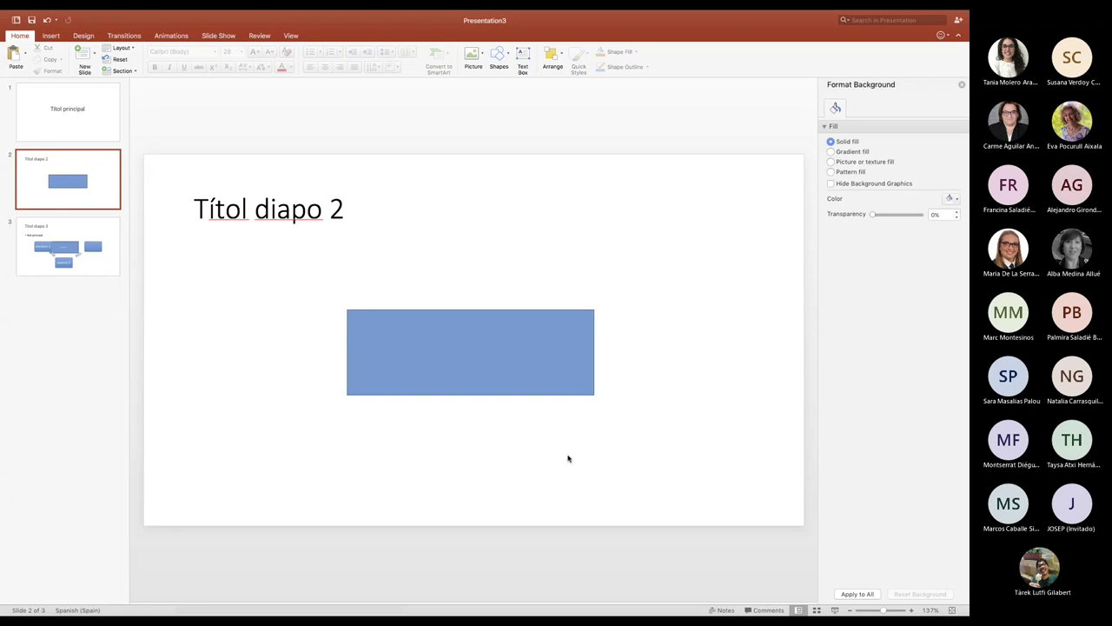
Reselect the blue rectangle to check its alt text, then deselect it.
click(359, 348)
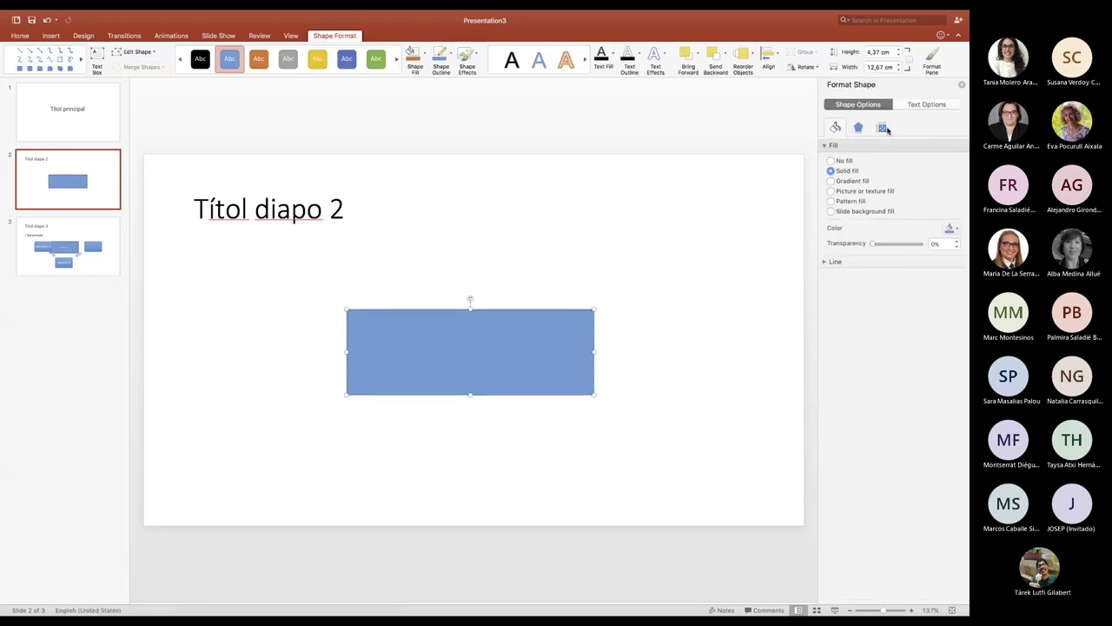
click(882, 128)
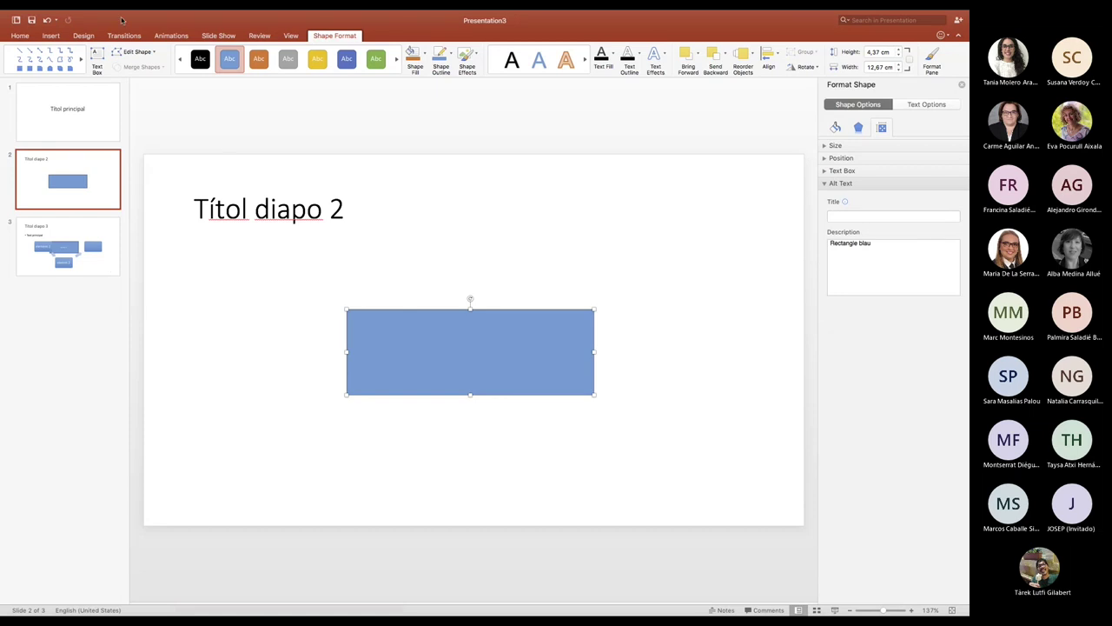
click(186, 286)
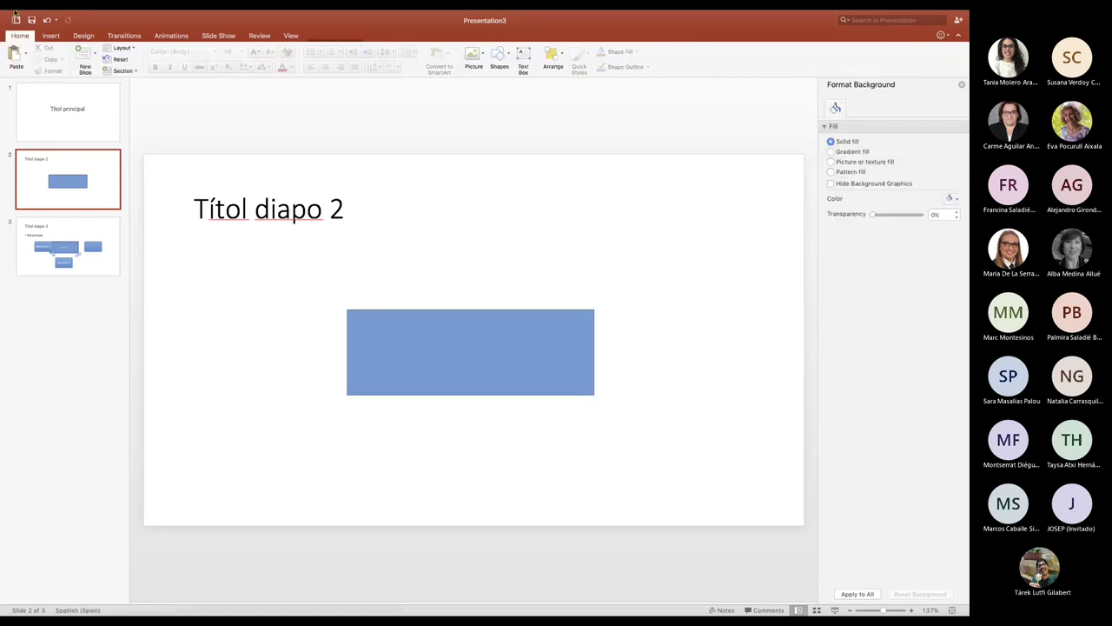
Restore the PowerPoint window out of full screen and pick Accessibilitat_PowerPoint_Office365.
click(14, 12)
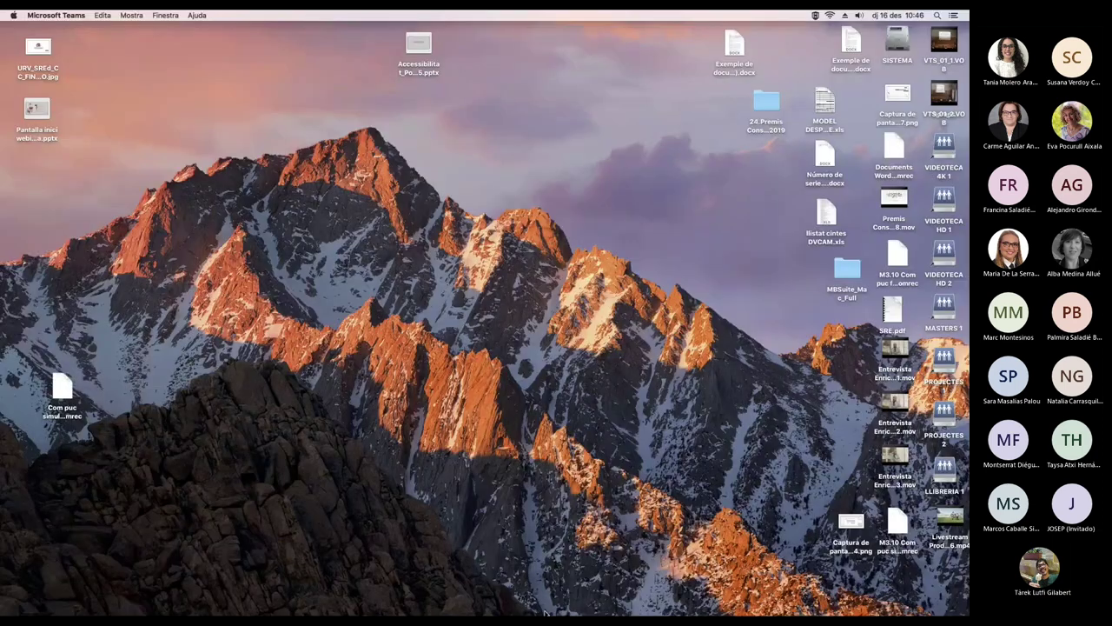
click(641, 590)
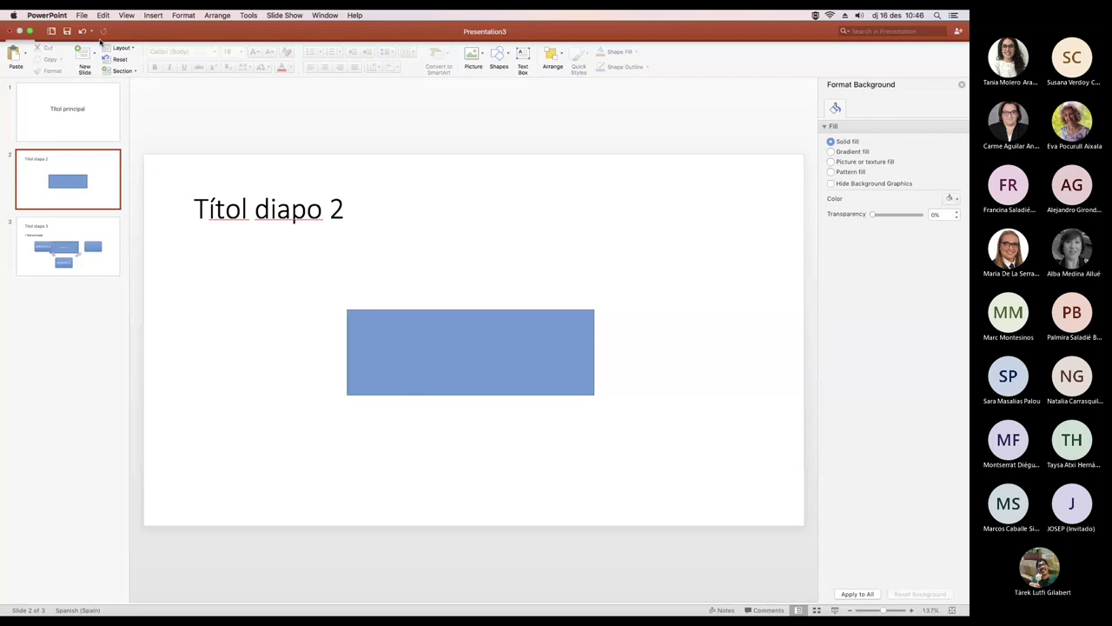
click(30, 32)
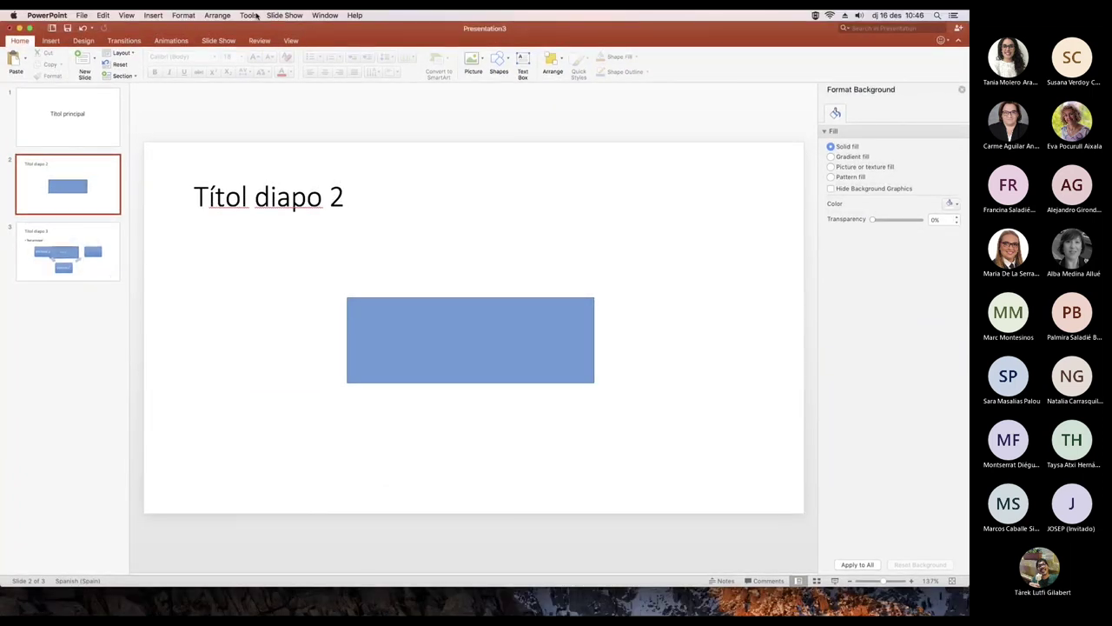
click(323, 16)
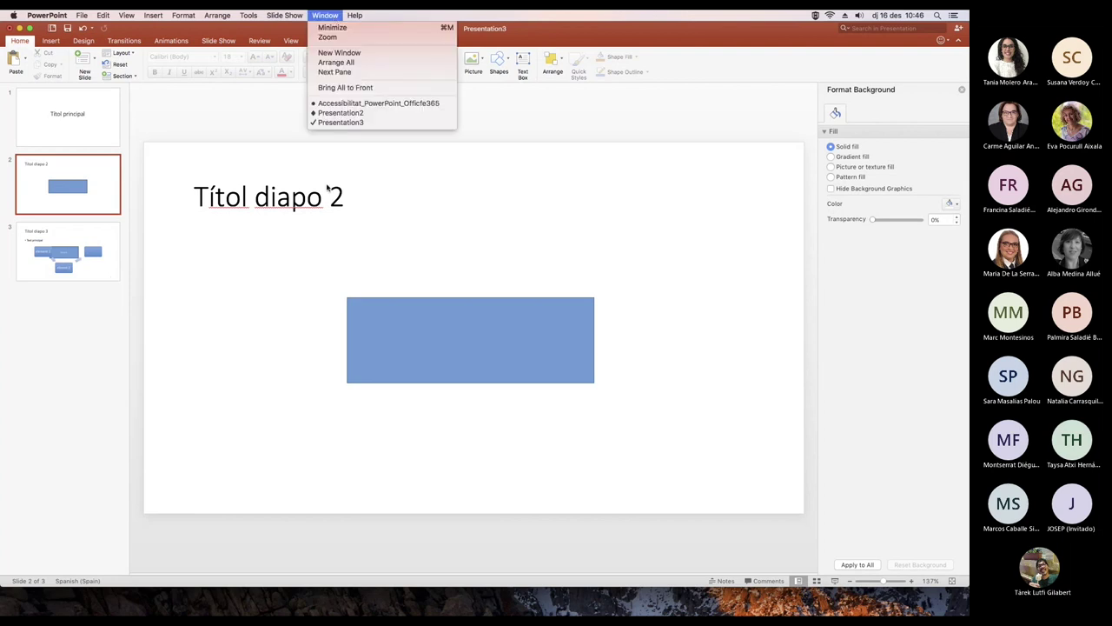
click(342, 106)
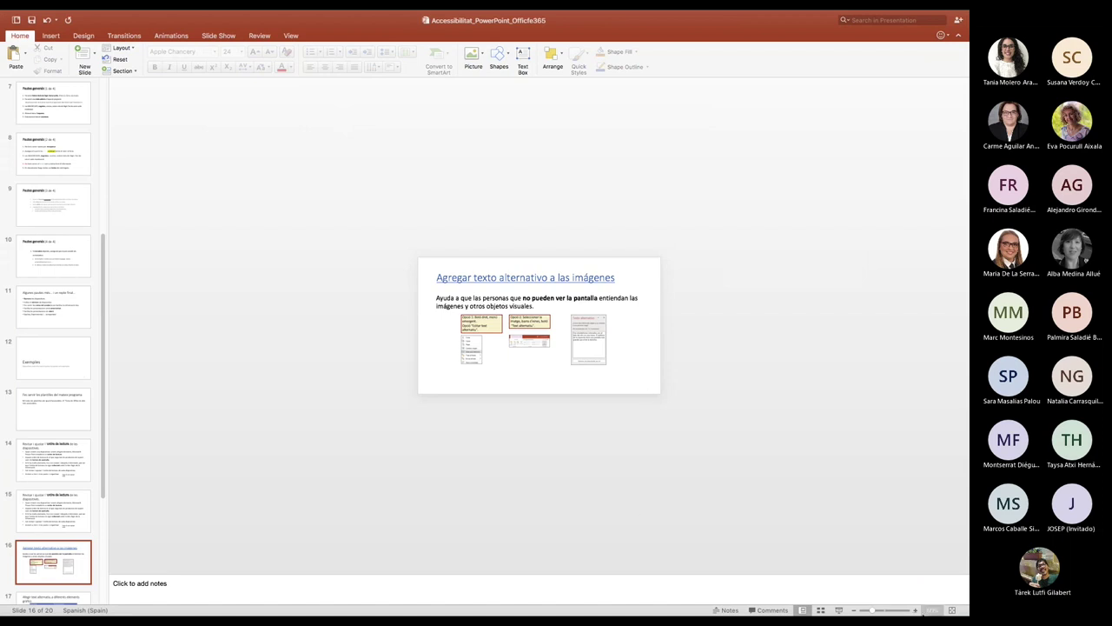
Zoom the slide view to 162%, then advance to slide 17.
click(898, 612)
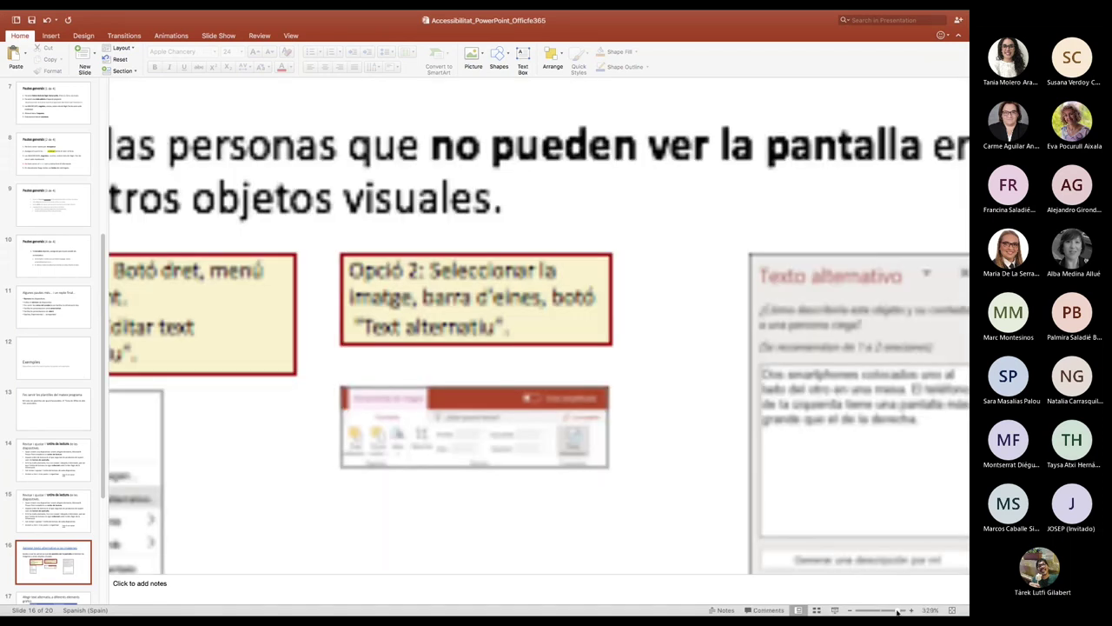
click(879, 610)
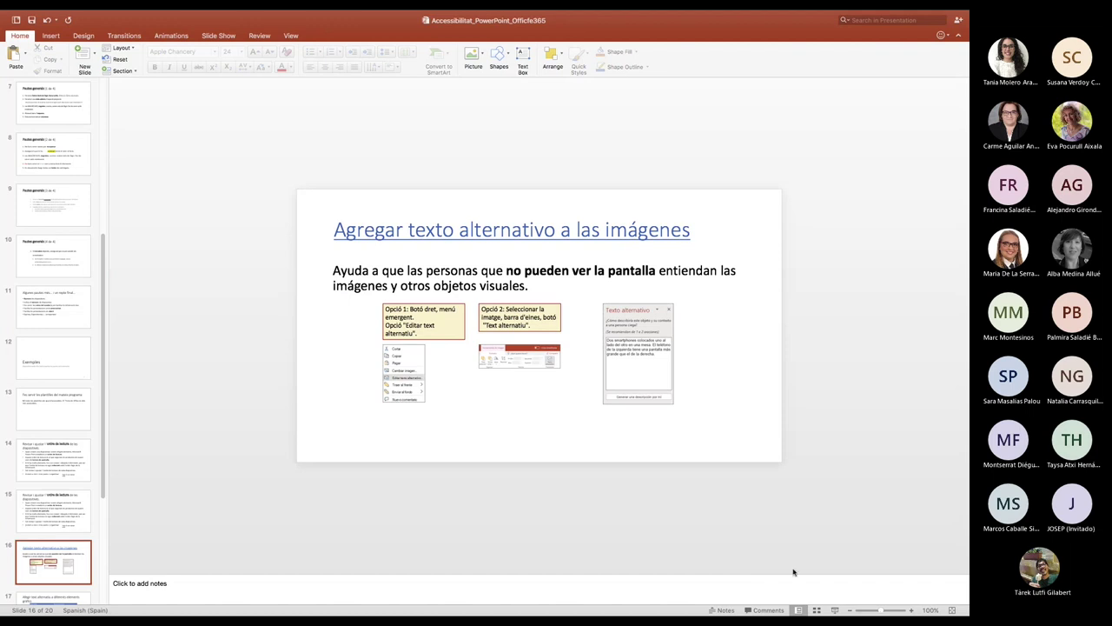
click(886, 612)
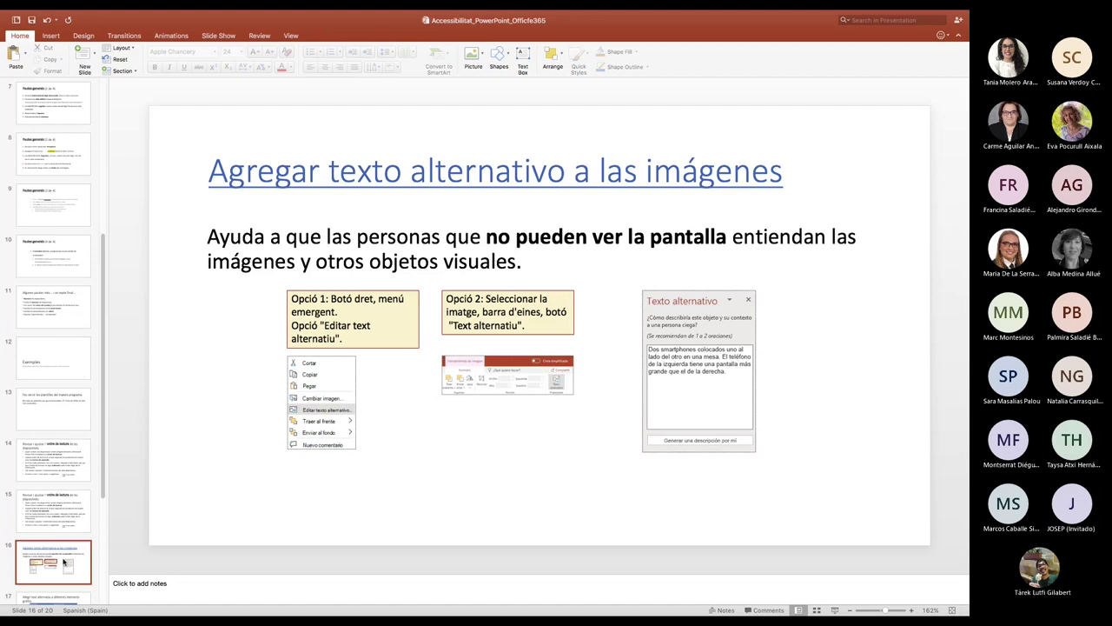
key(Down)
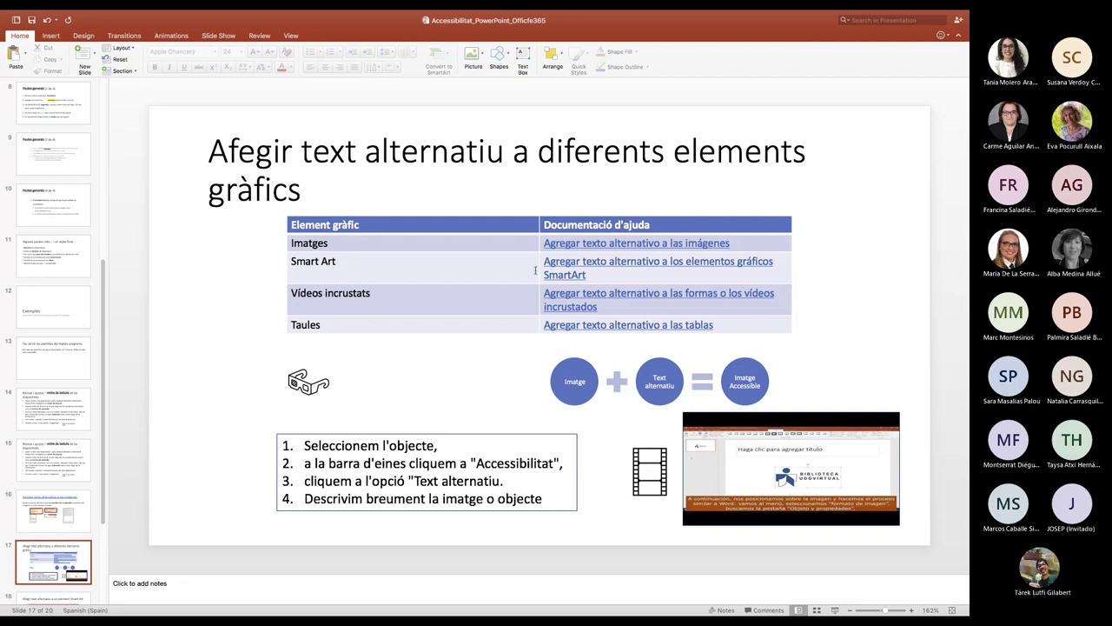
Inspect slide 17's SmartArt, film-strip icon and embedded video and its options.
click(573, 383)
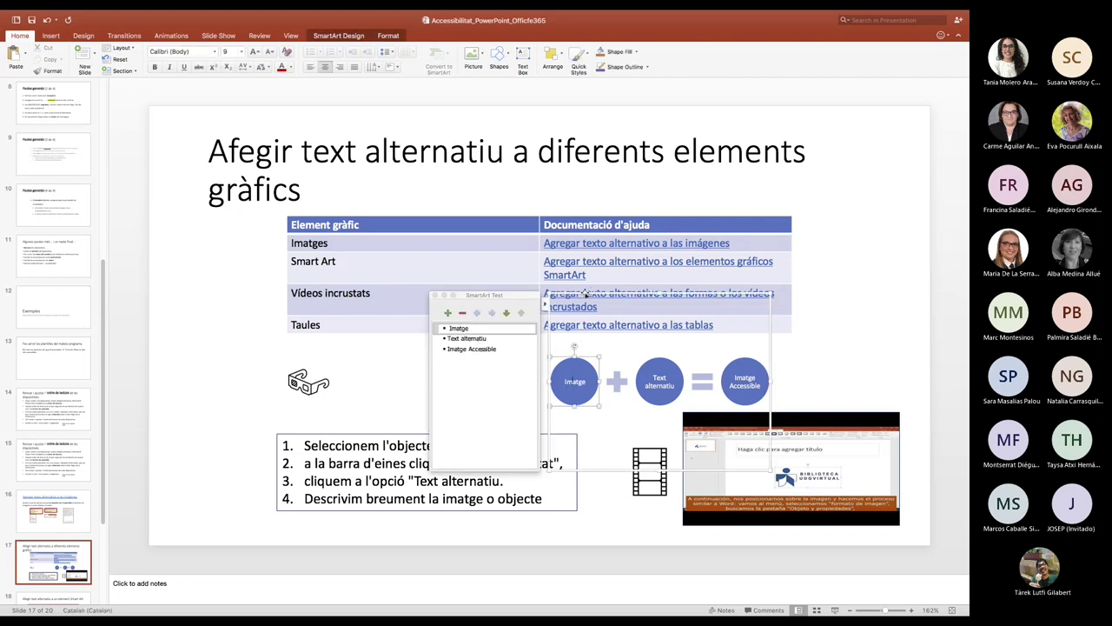
click(645, 489)
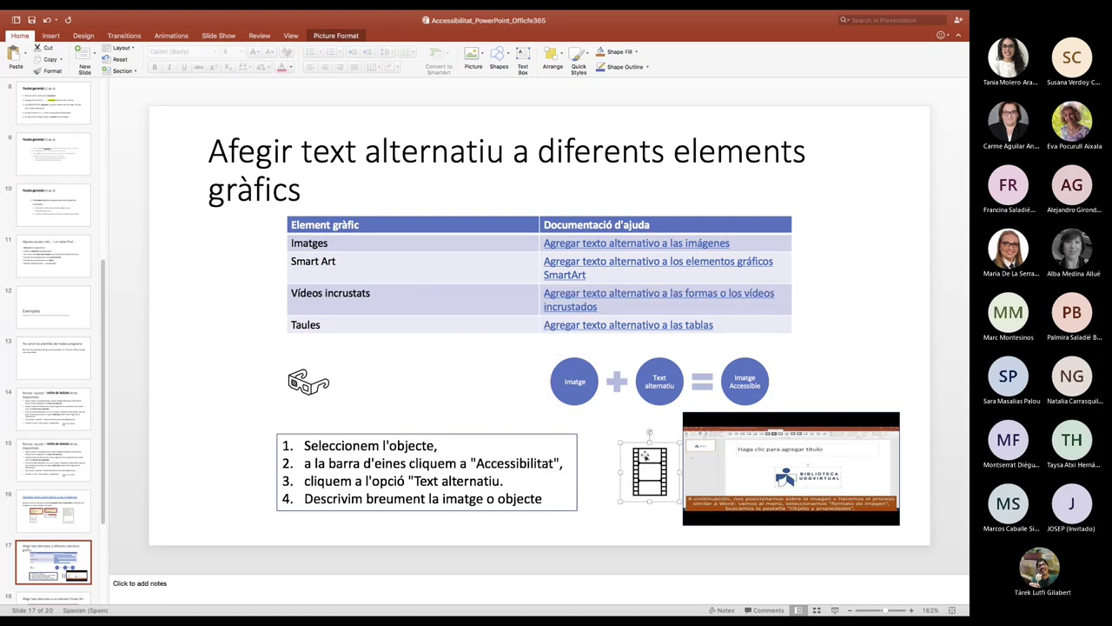
click(696, 426)
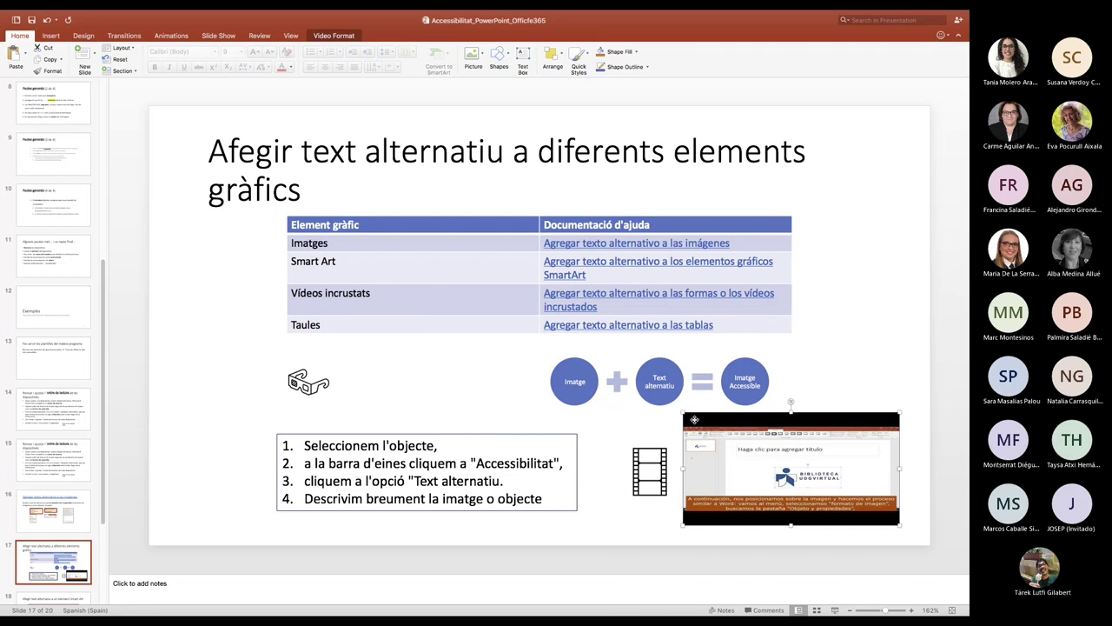
right_click(695, 419)
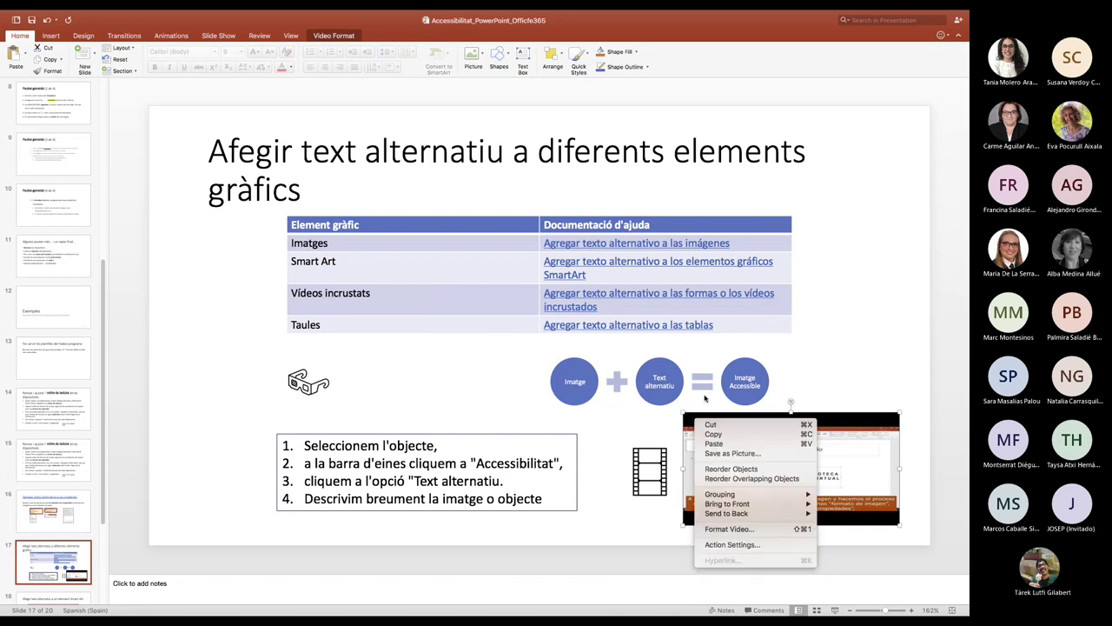
click(621, 537)
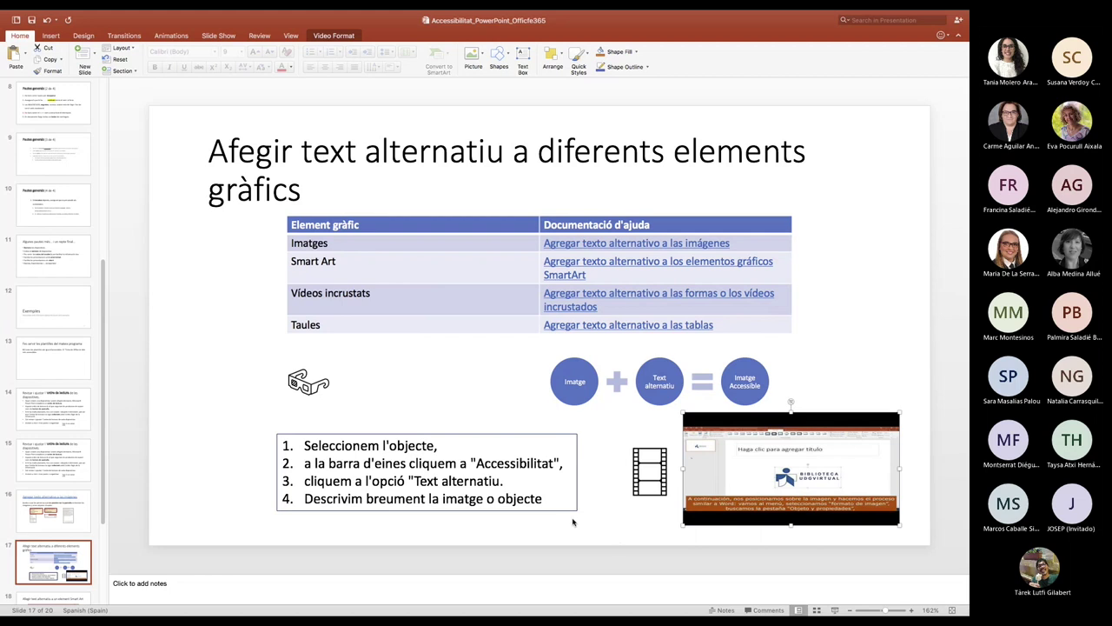
Deselect the video and go to slide 18 on SmartArt alternative text.
scroll(97, 510, down, 1)
click(98, 509)
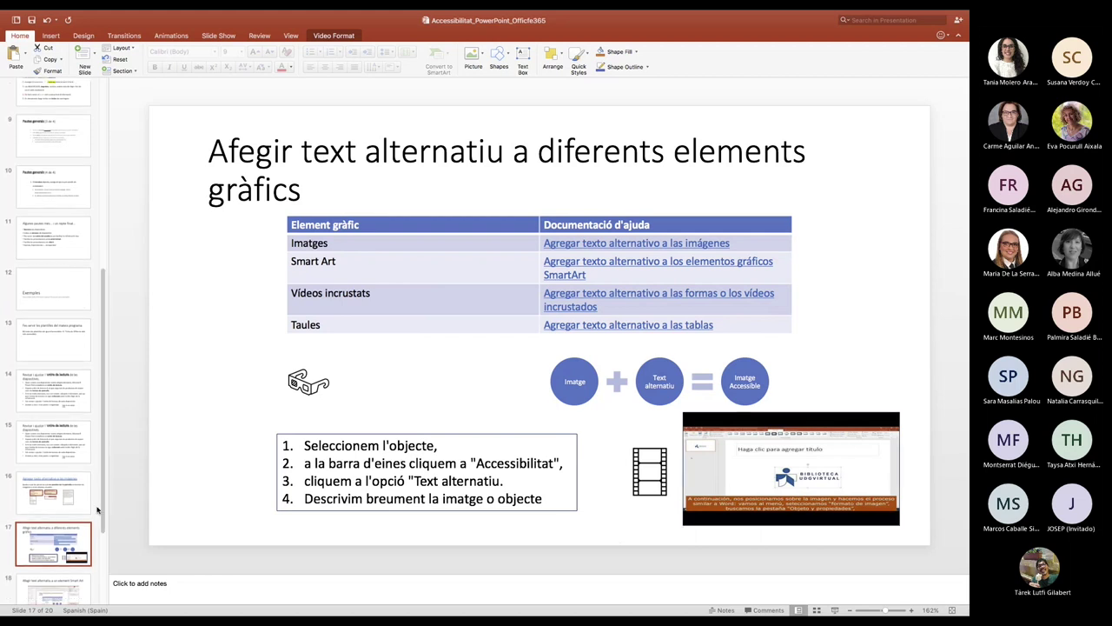
scroll(87, 513, down, 2)
click(62, 519)
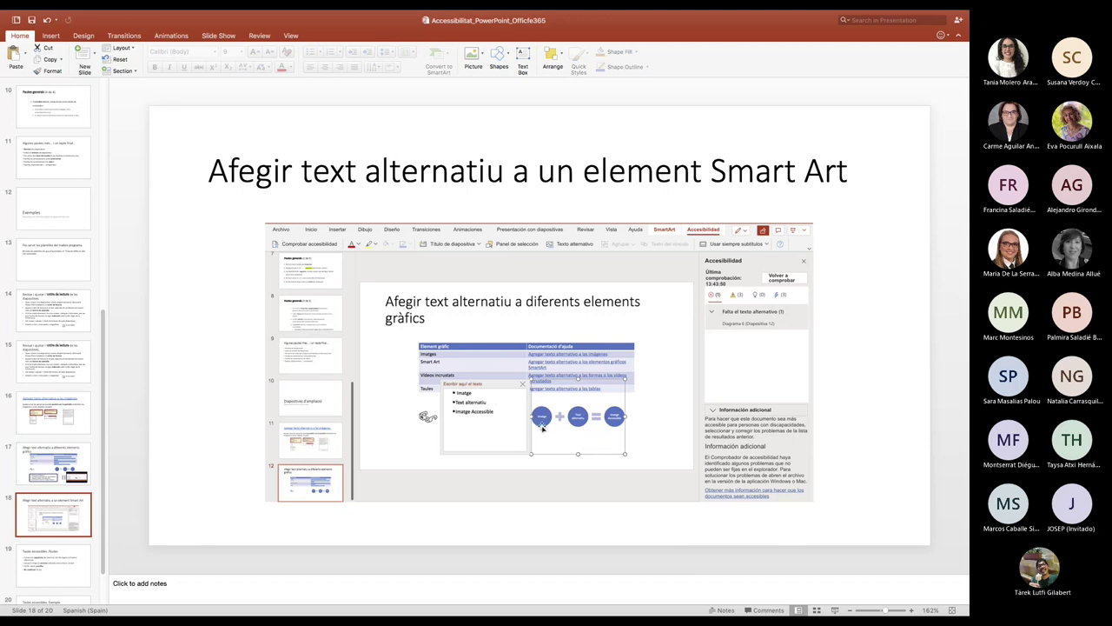
Show slide 19, 'Taules accessibles. Pautes', from the slide pane.
click(58, 571)
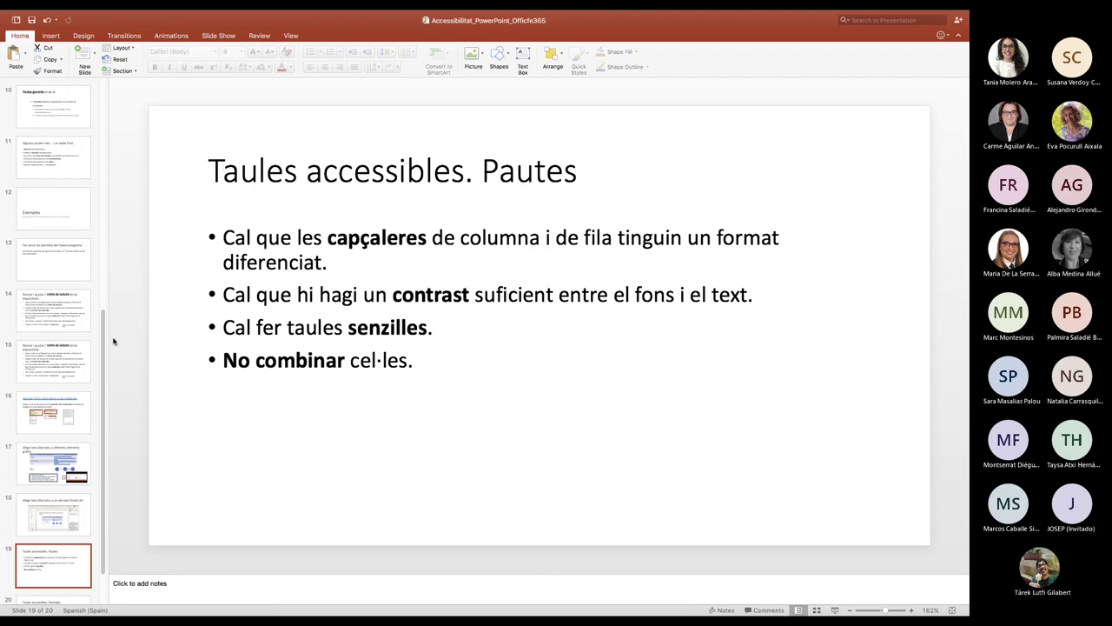
Go to slide 20, select its example results table and show Table Design.
key(Down)
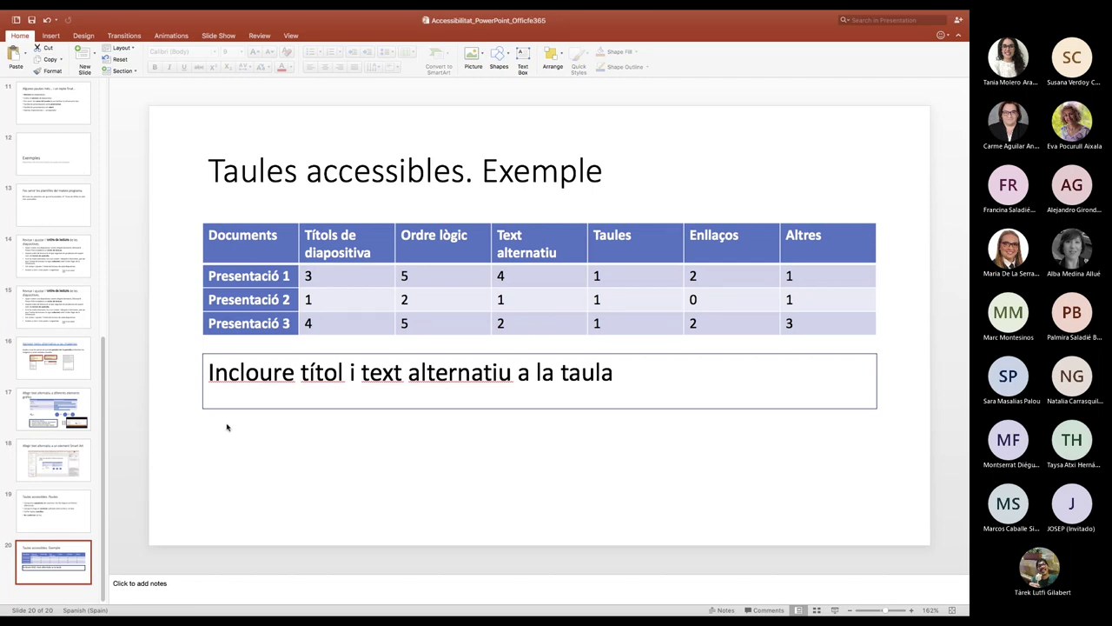
click(244, 244)
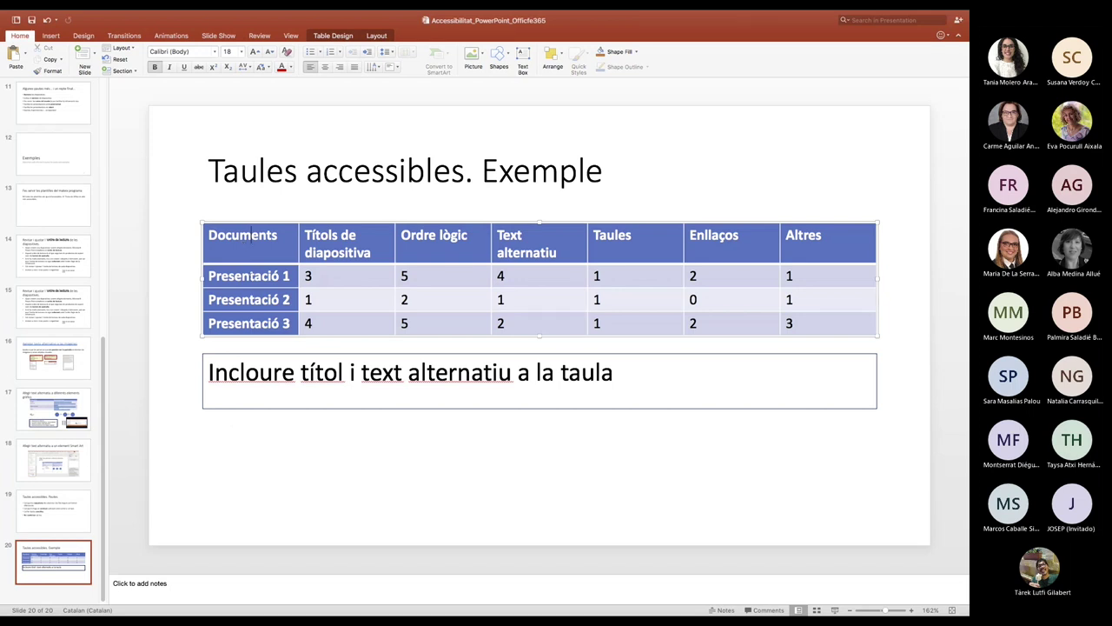
click(266, 224)
click(349, 36)
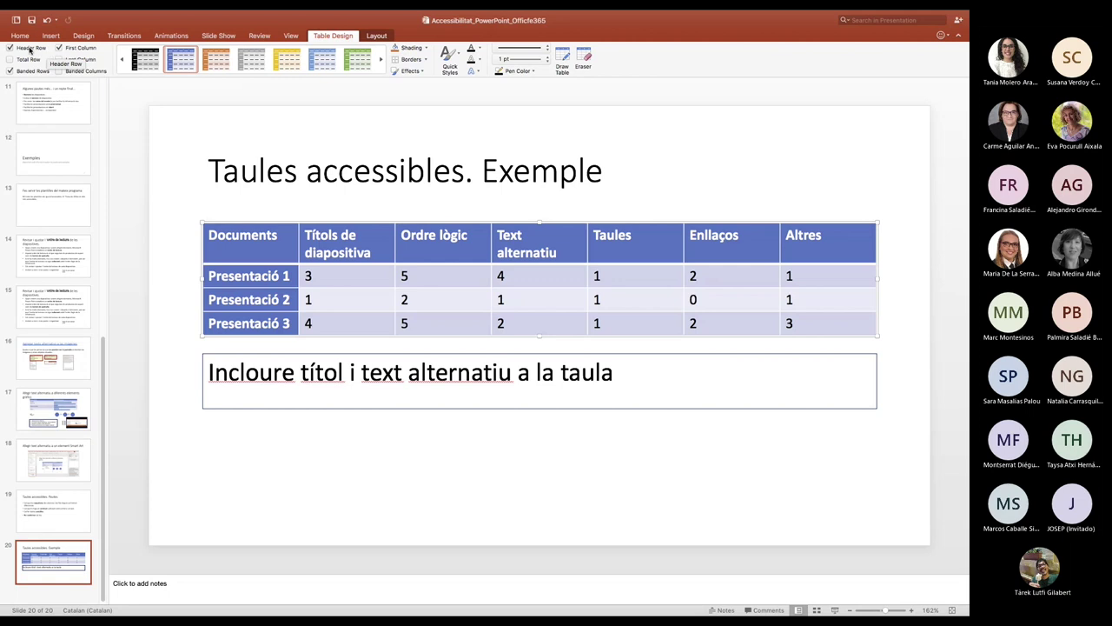
click(10, 48)
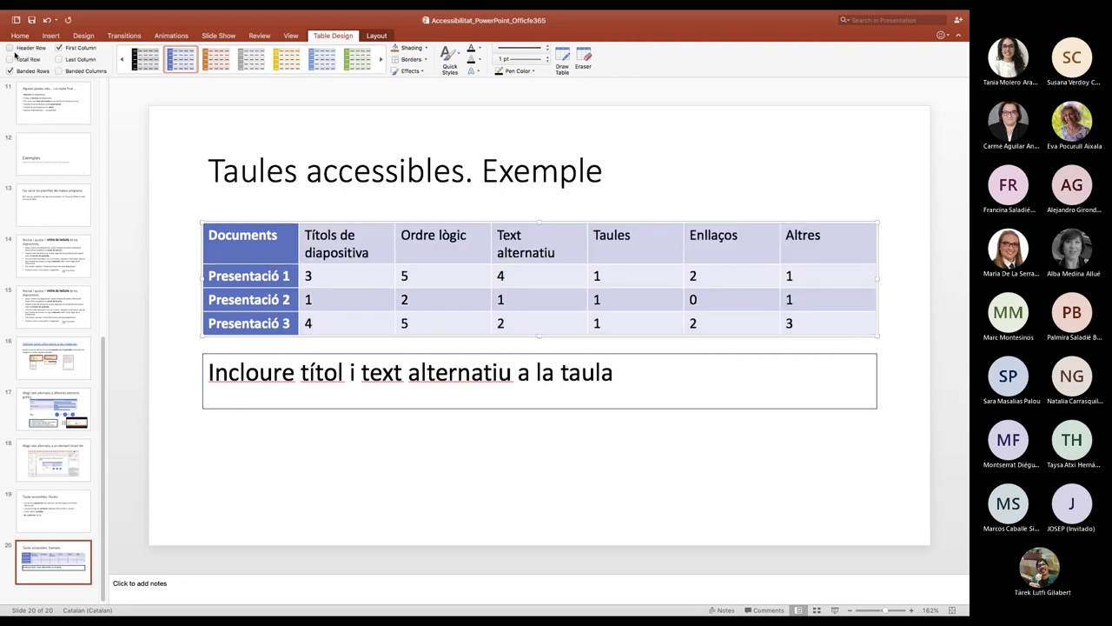
click(11, 48)
click(60, 47)
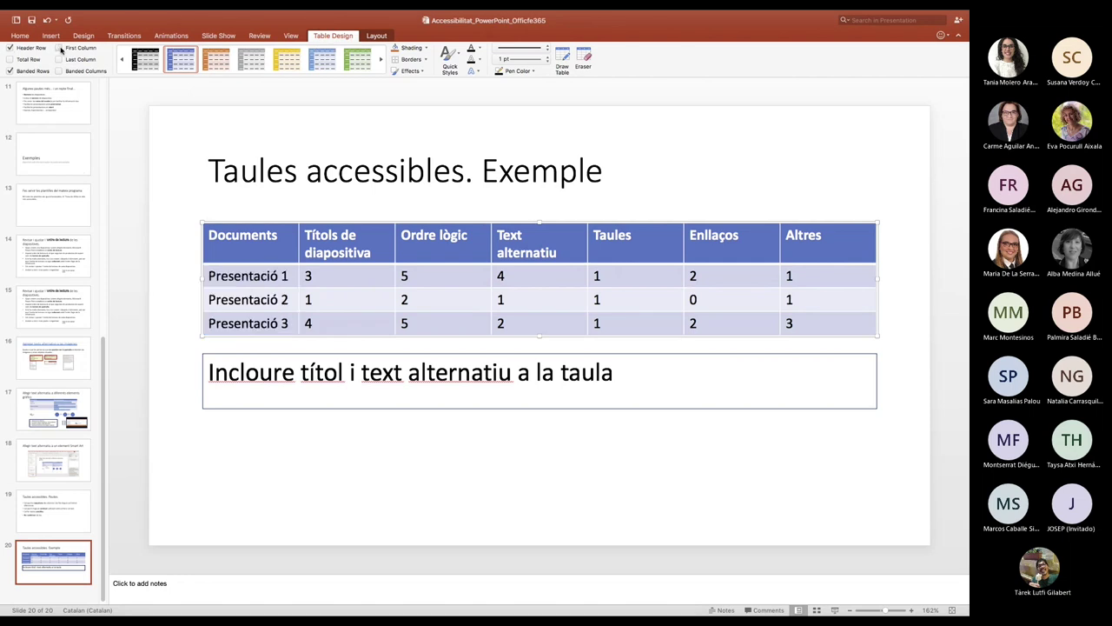
click(59, 48)
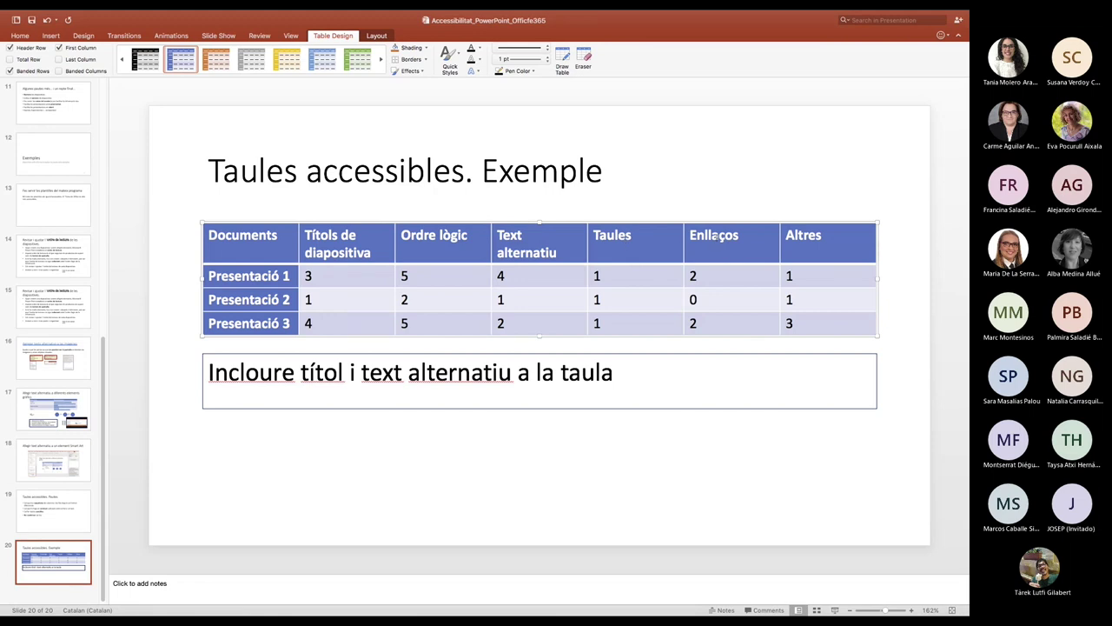
click(59, 568)
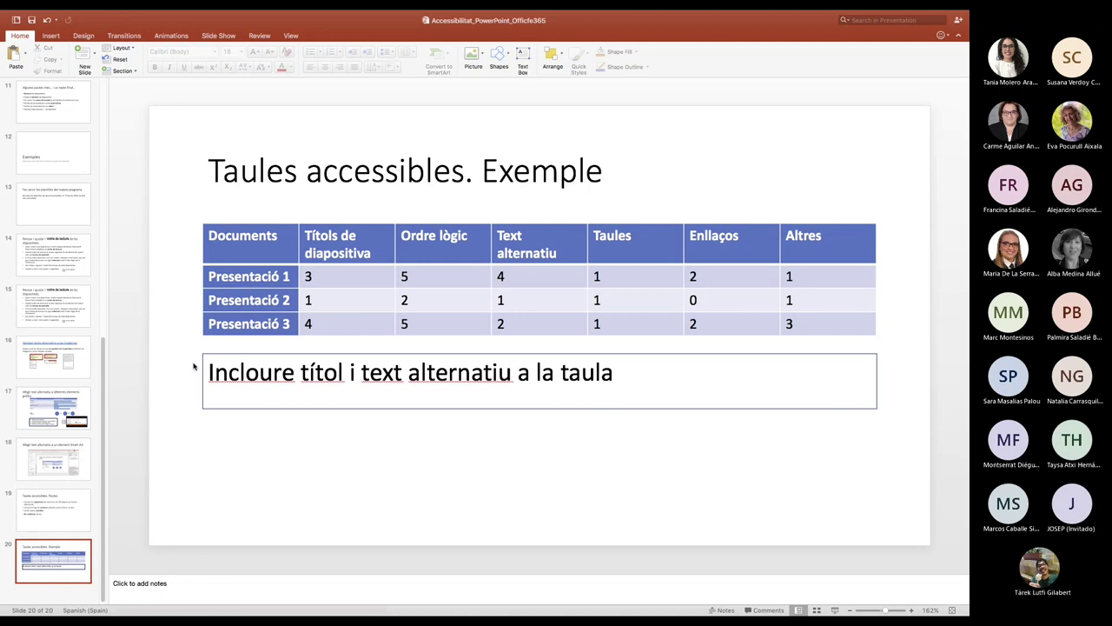
Insert a new blank slide 21 after slide 20.
click(258, 374)
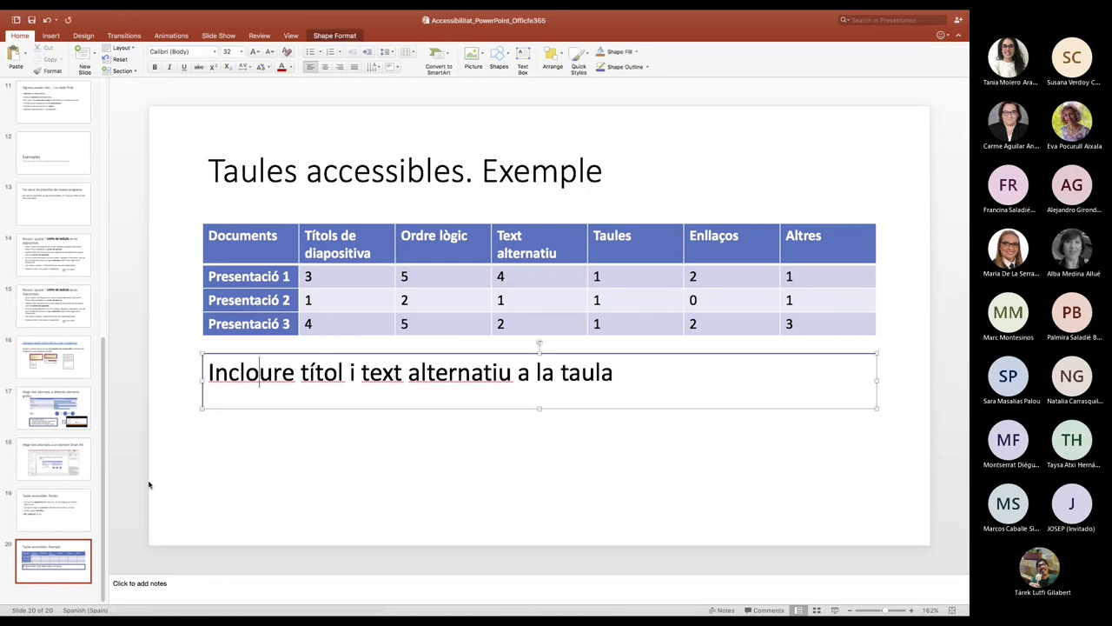
right_click(63, 572)
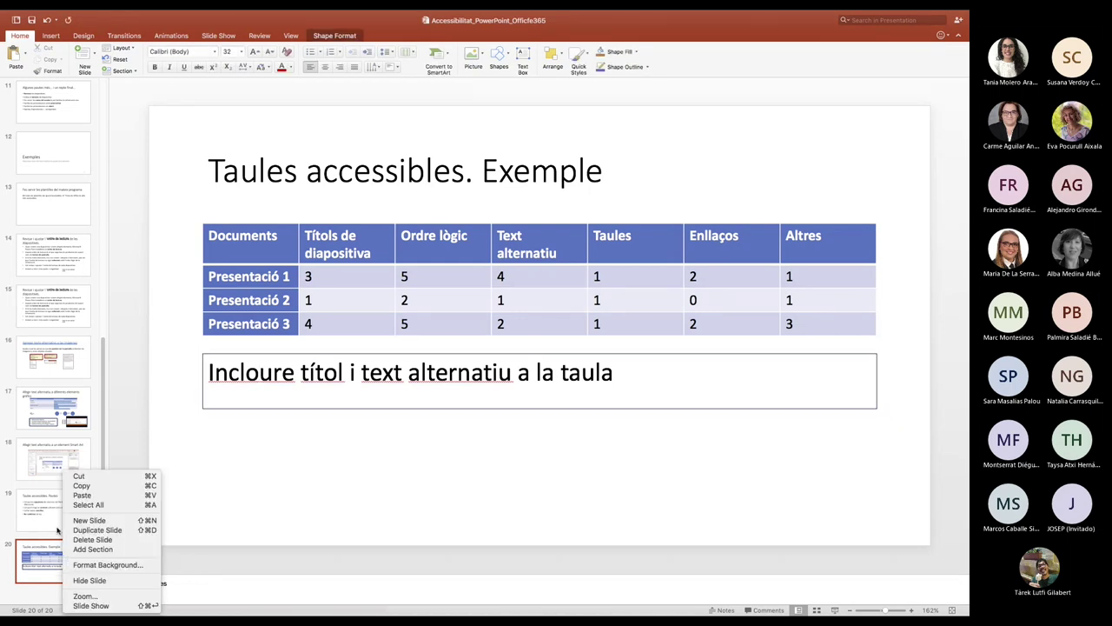
click(52, 37)
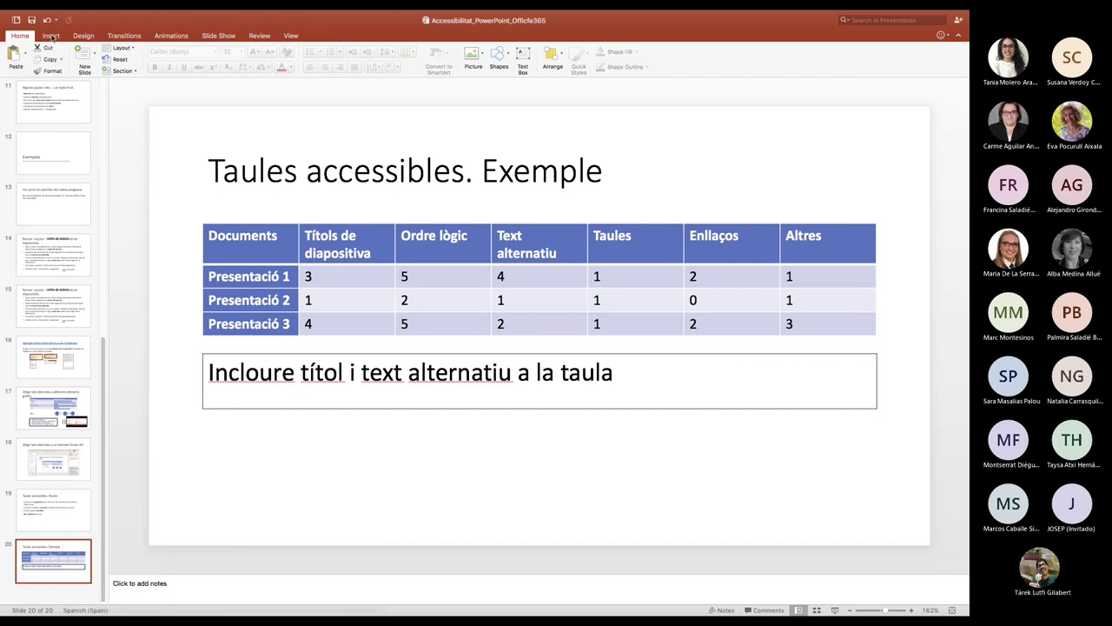
click(50, 36)
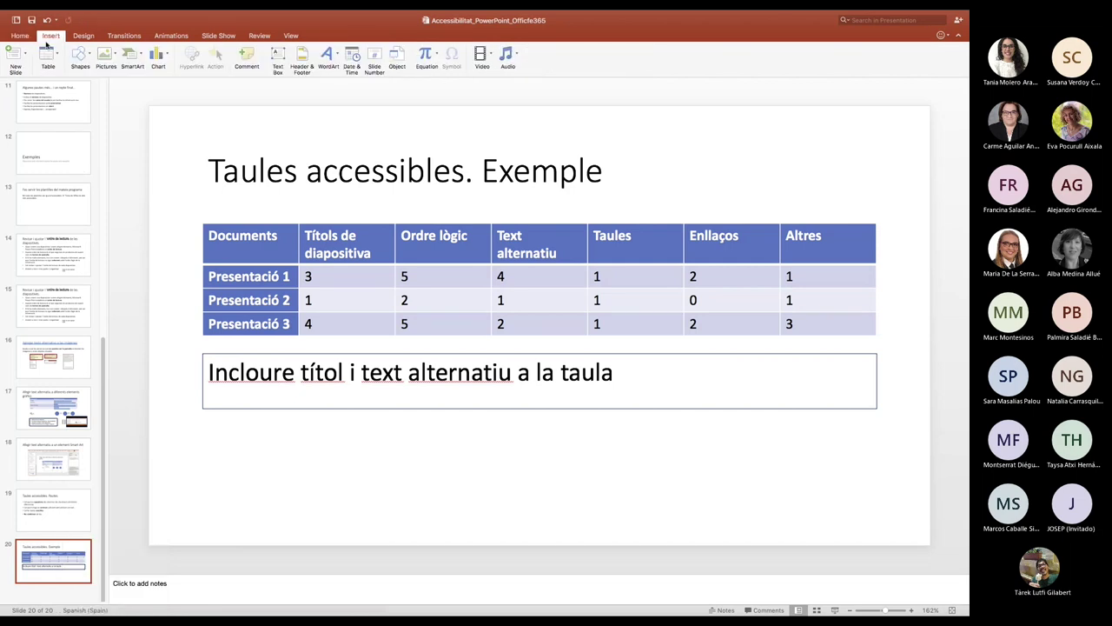
click(26, 68)
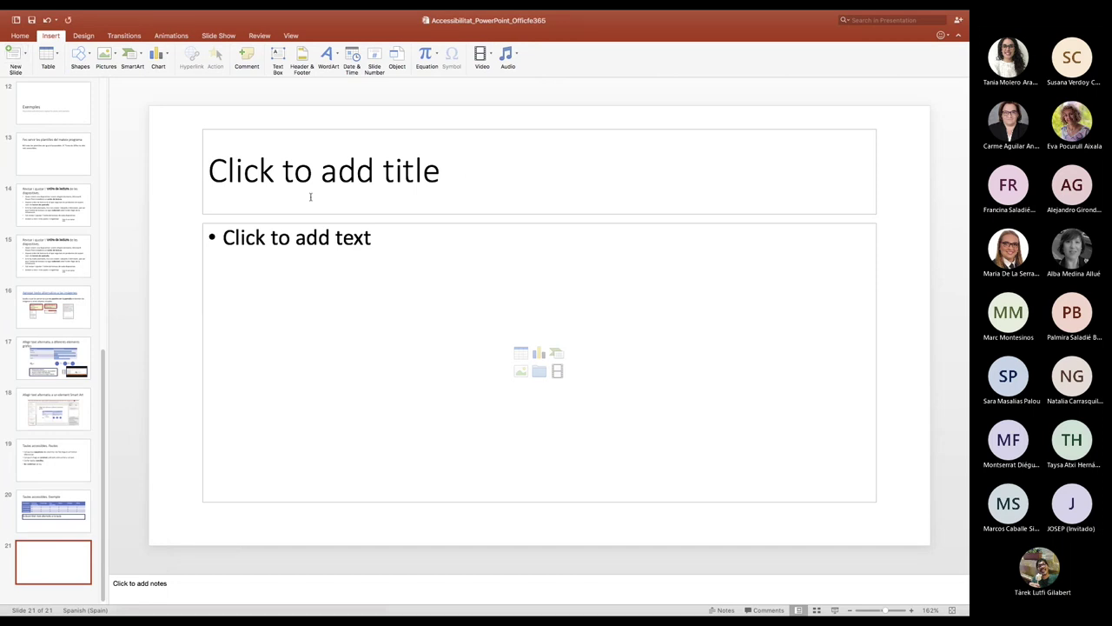
Title slide 21 'Enllaços accessibles' and place the cursor in the body placeholder.
click(244, 161)
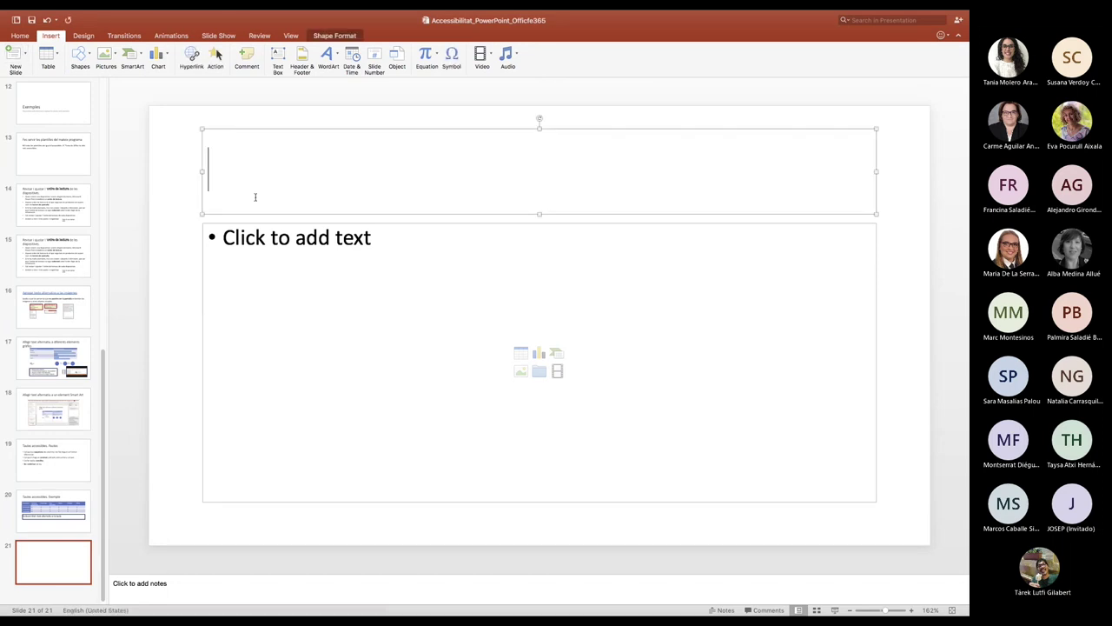
text(Enllaç)
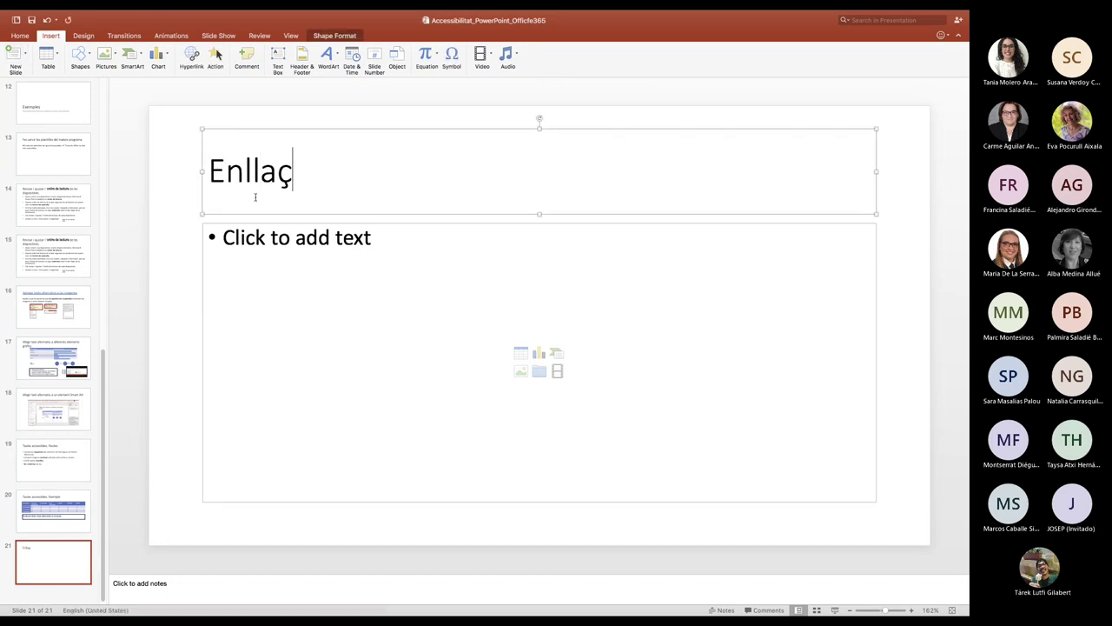
text(os acc)
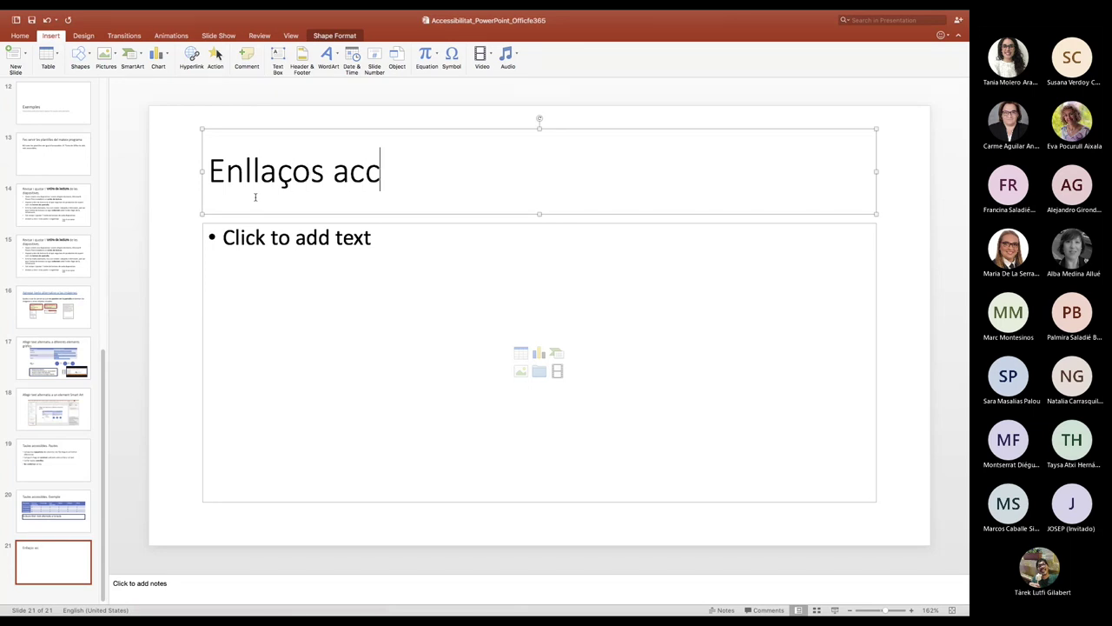
text(essibles)
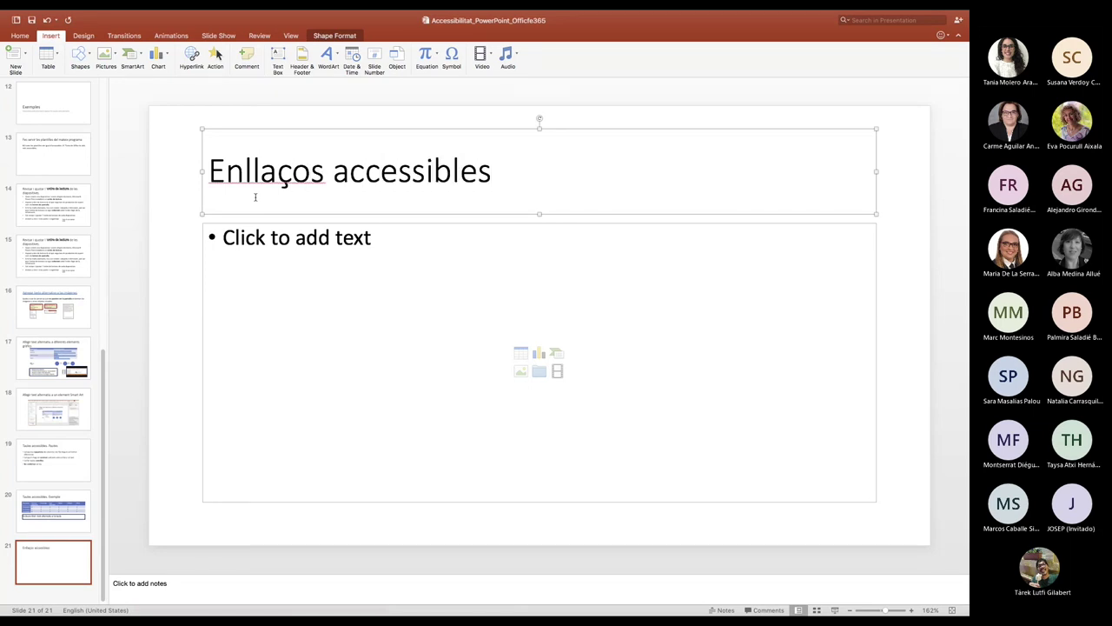
click(254, 301)
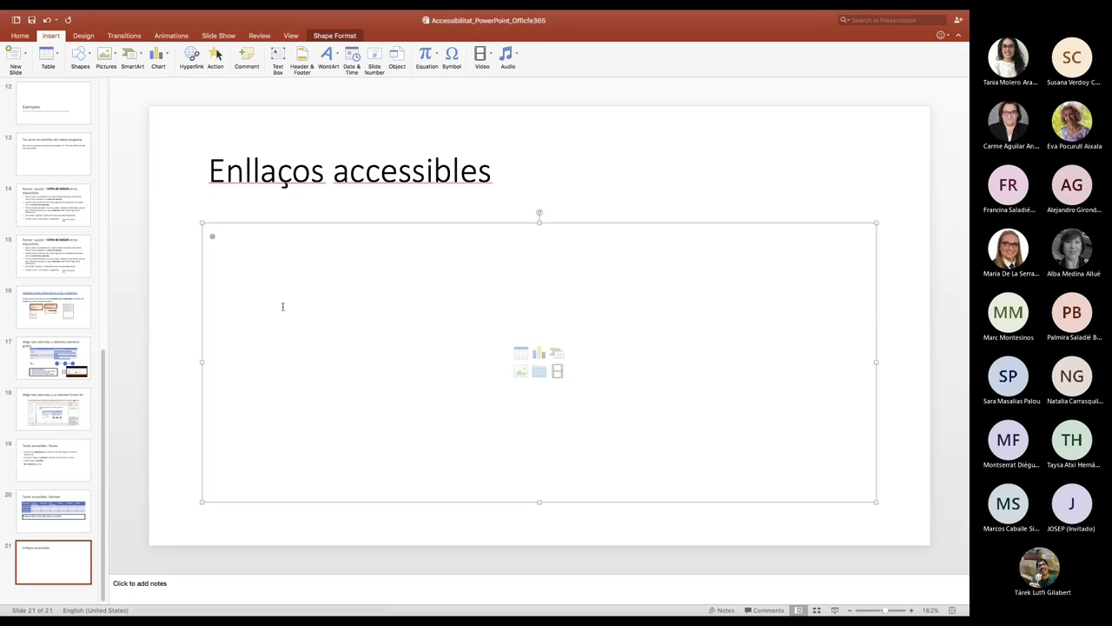
Enter bullets 'Per a més informació clica aquí.' and 'Si vols el certificat clica aquí', selecting the first 'aquí'.
text(Per a més informació )
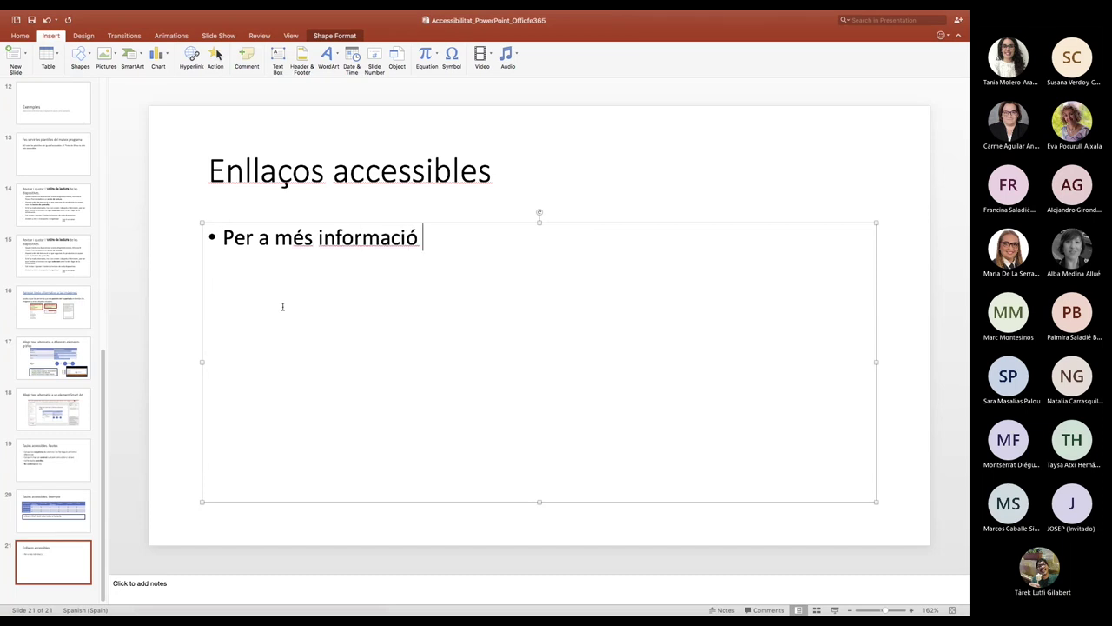
text(clica aquí.)
key(Return)
text(Si vols el )
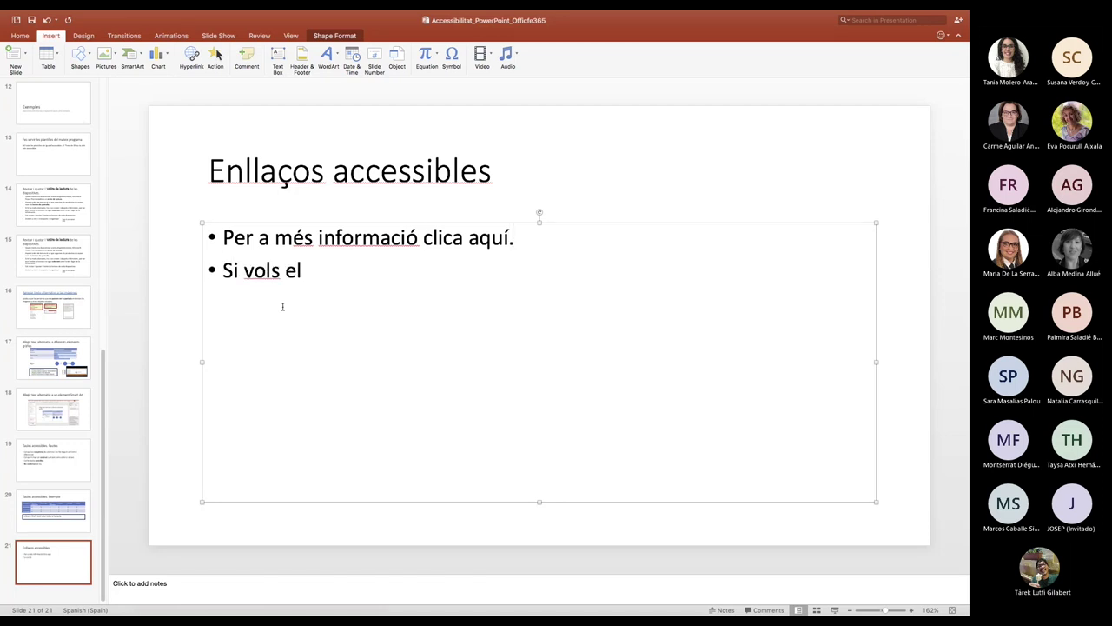
text(certificat clica aquí)
click(324, 239)
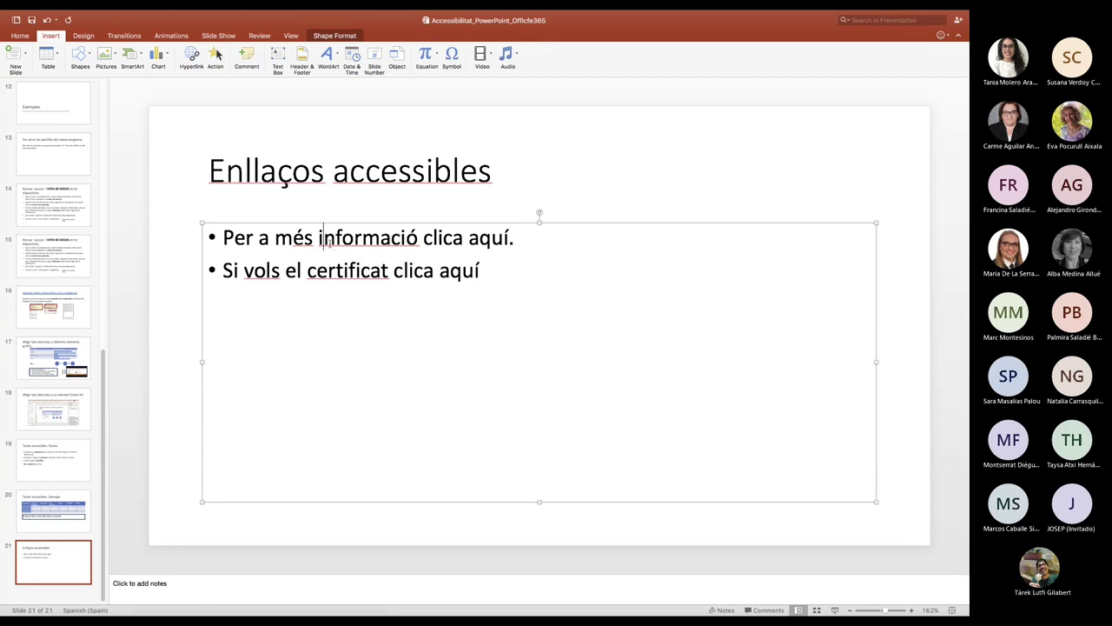
click(432, 353)
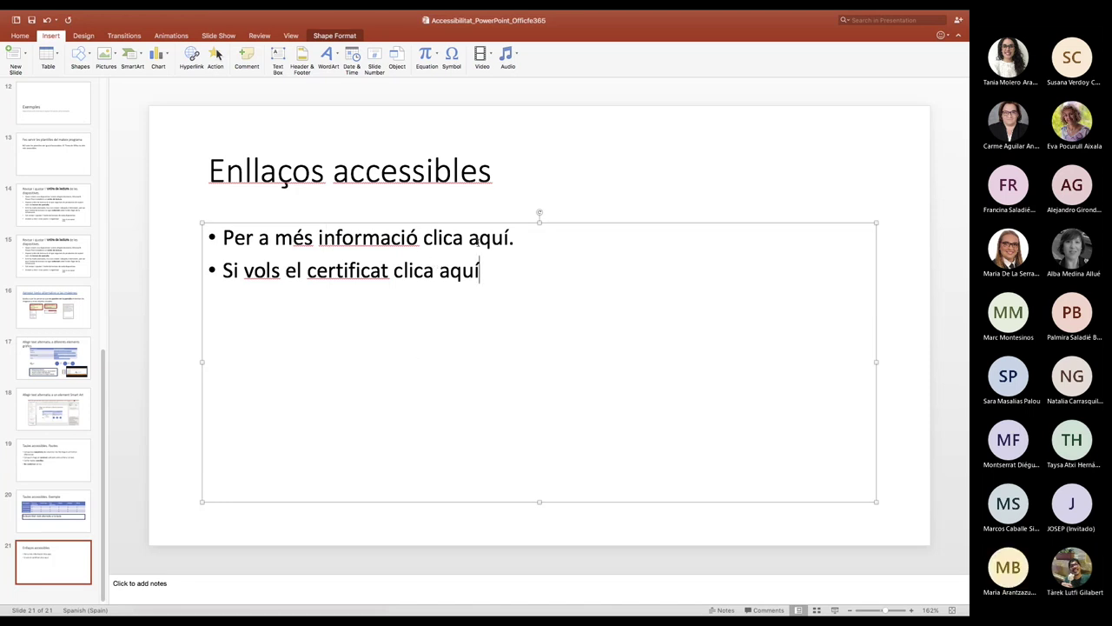
double_click(485, 238)
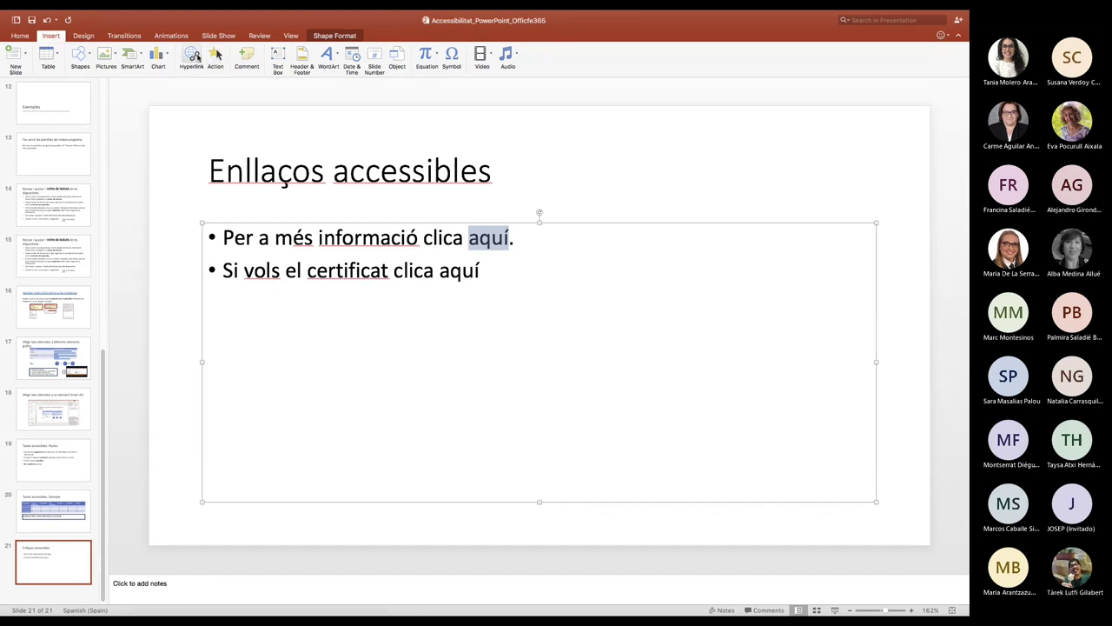
click(193, 57)
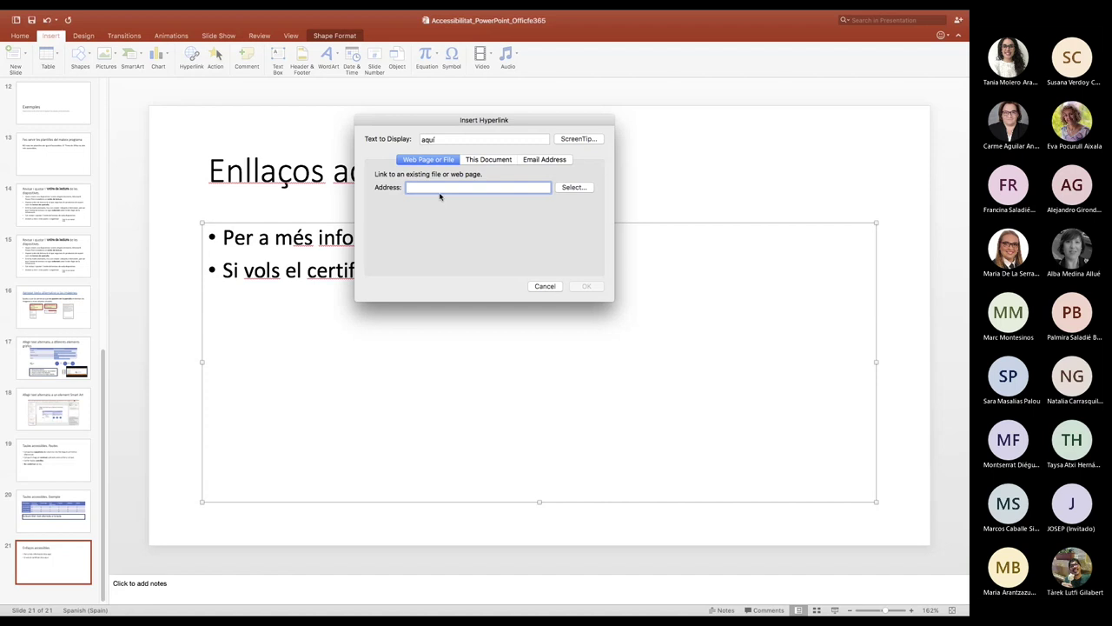
text(h)
text(ttp:)
text(//www.urv.cat)
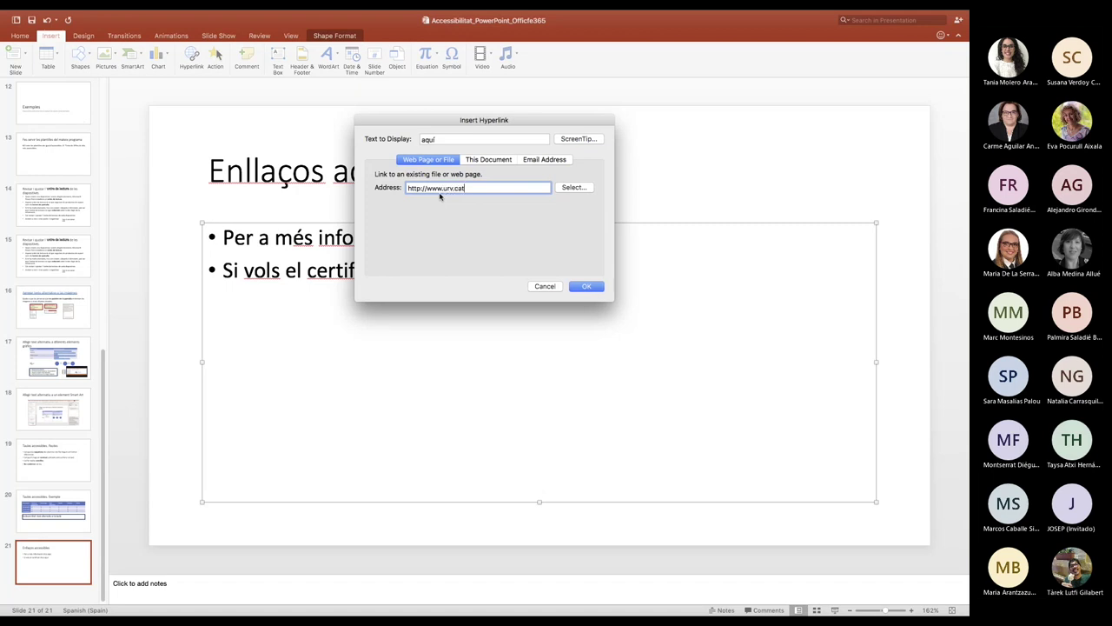
click(586, 287)
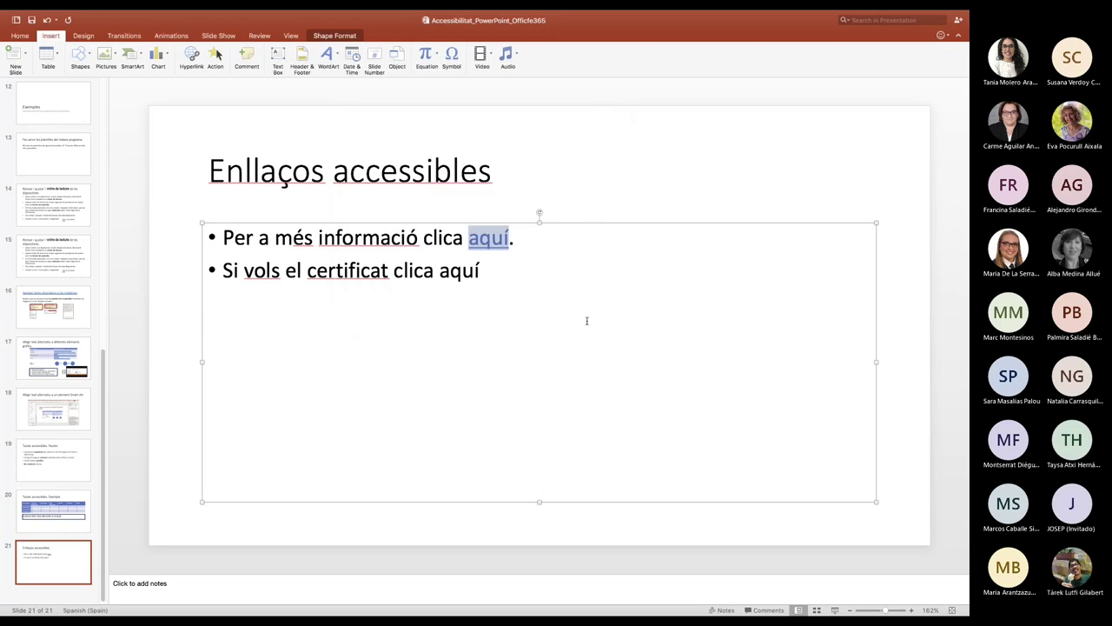
click(587, 321)
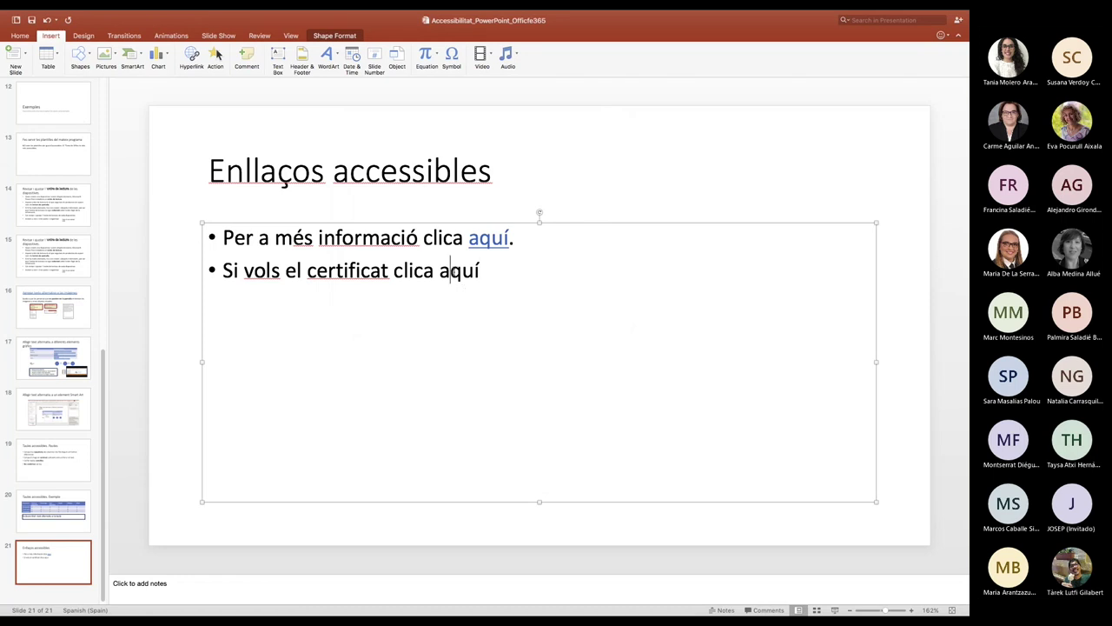
double_click(452, 270)
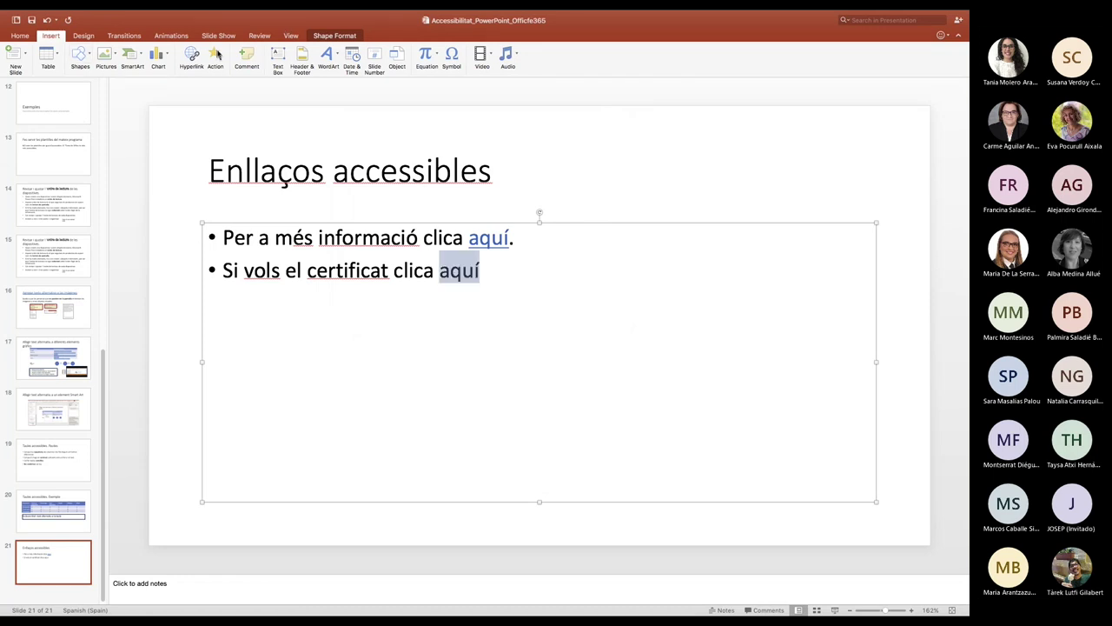
click(192, 56)
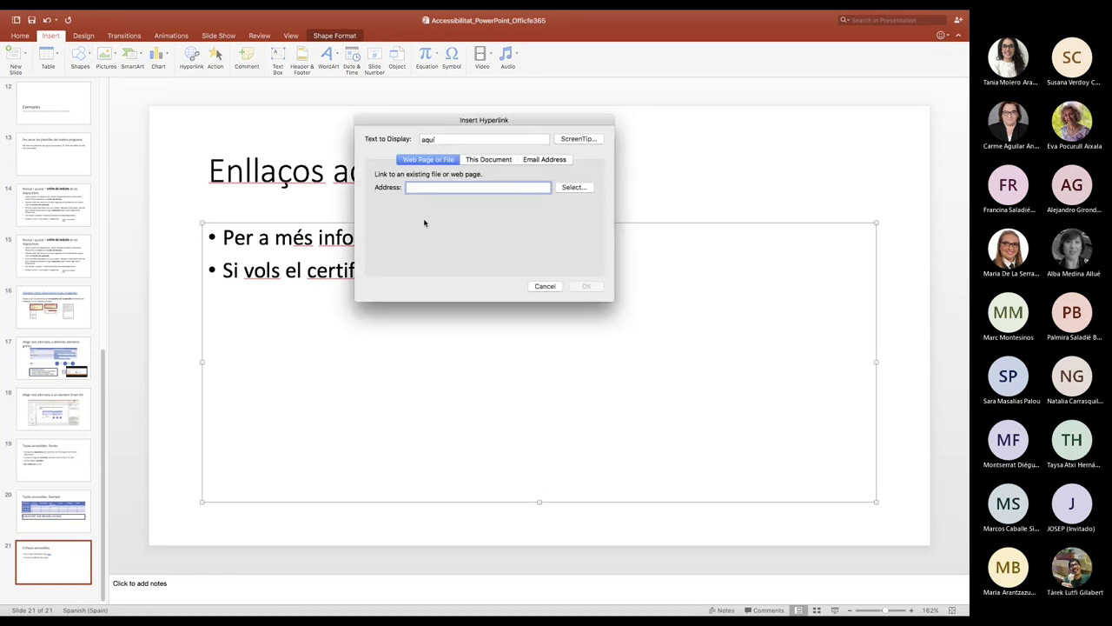
text(http)
text(://www.)
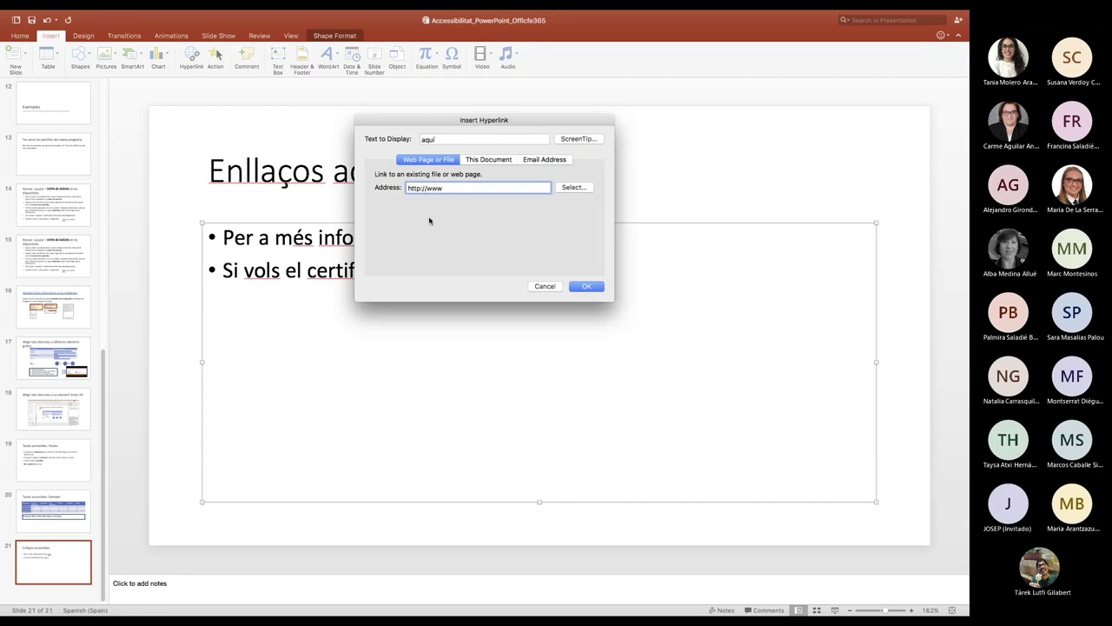
text(ceert)
key(BackSpace)
key(BackSpace)
key(BackSpace)
text(rtificat.cat)
key(Return)
click(571, 322)
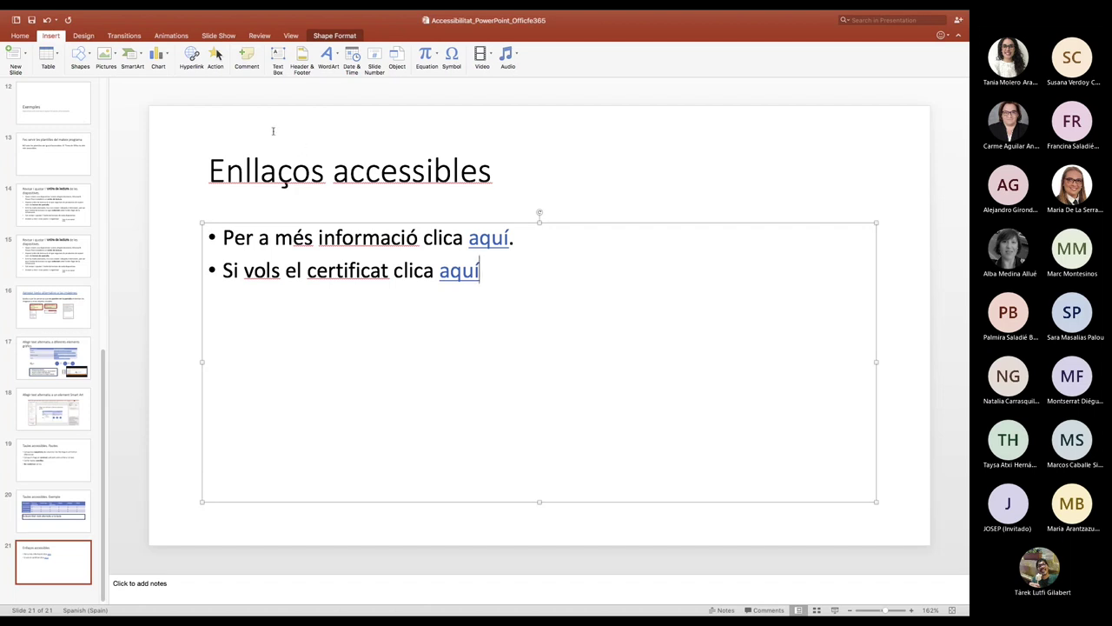
Select the first bullet's leading text before its link.
key(Up)
key(alt+Left)
key(shift+alt+Left)
key(shift+alt+Left)
key(shift+alt+Left)
key(shift+alt+Left)
key(shift+alt+Left)
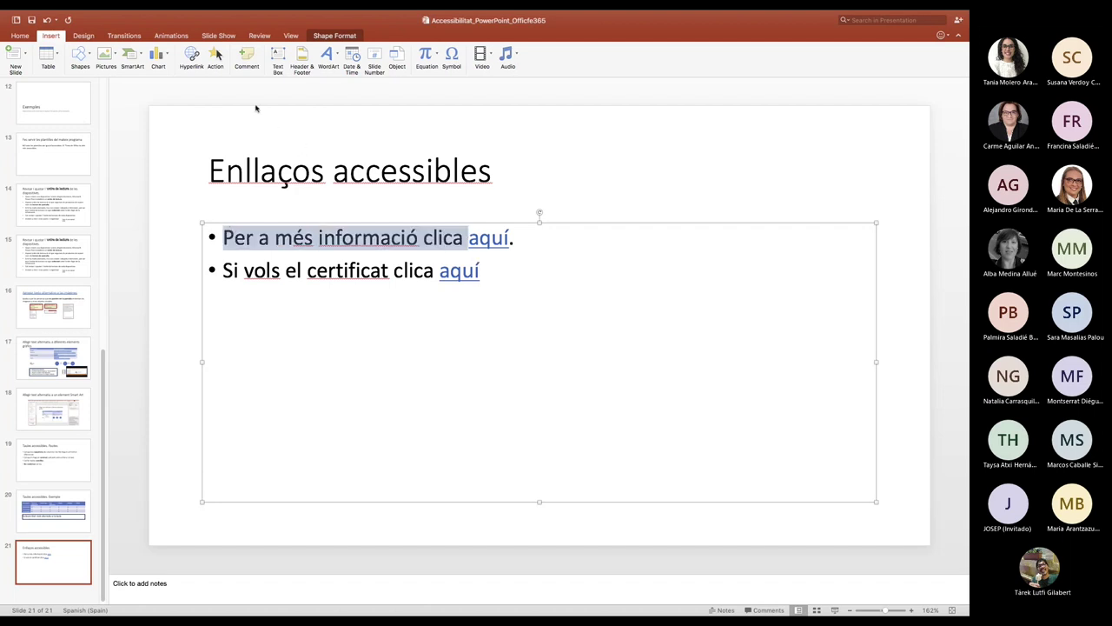
Turn both bullets' non-link text white so only the 'aquí' links show.
click(20, 36)
click(291, 68)
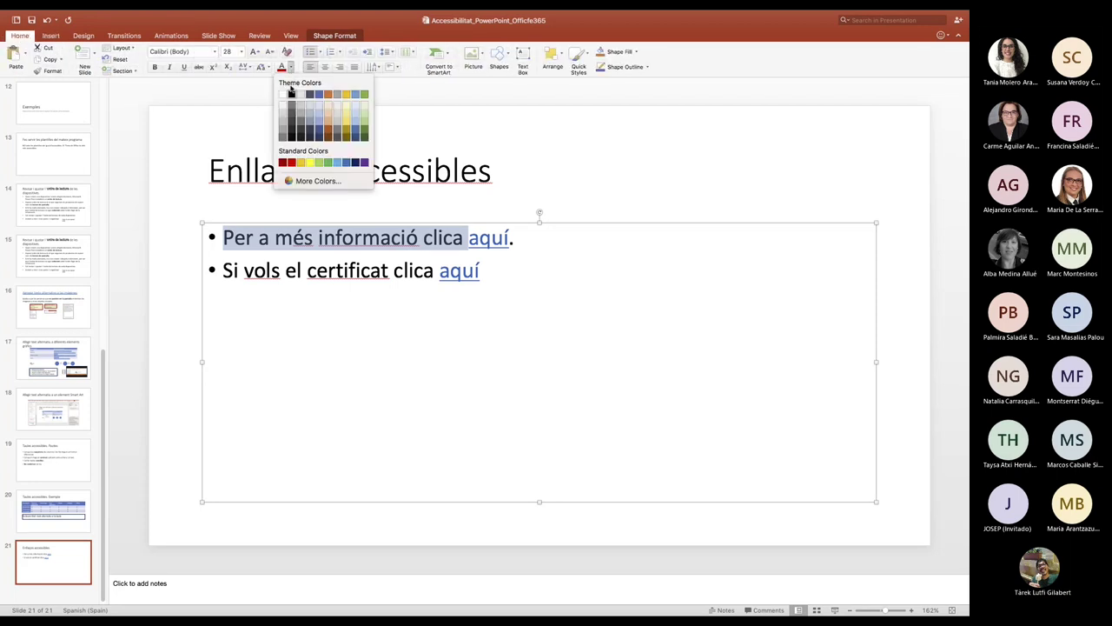
click(282, 97)
drag(433, 271, 222, 270)
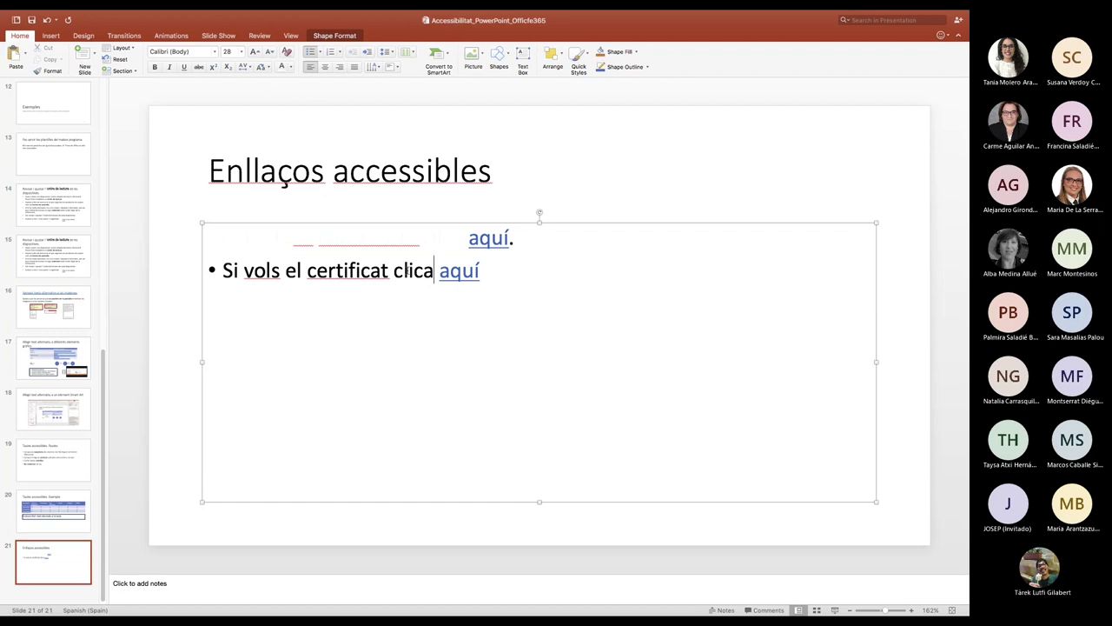
click(289, 67)
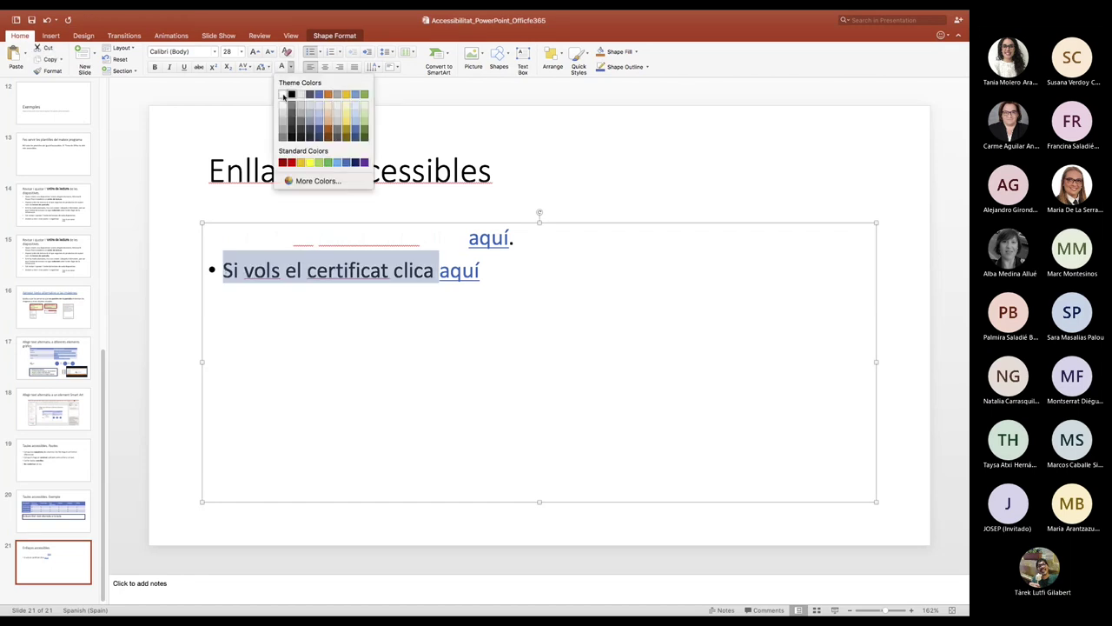
click(282, 94)
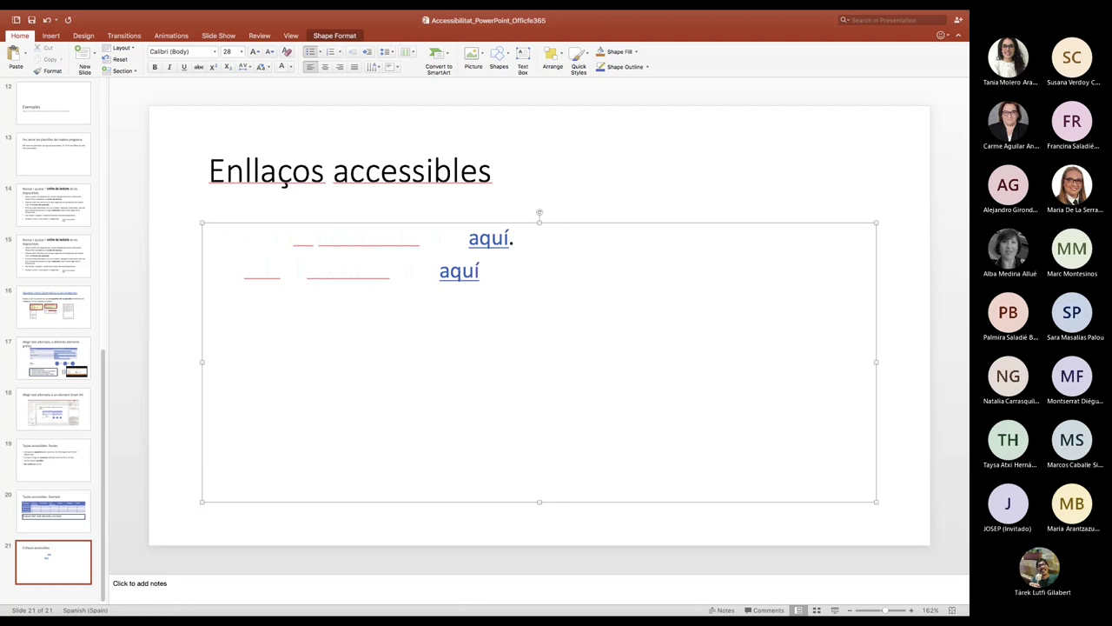
Select all the text in both bullets and set its font colour back to dark.
click(461, 271)
click(507, 240)
drag(467, 240, 424, 240)
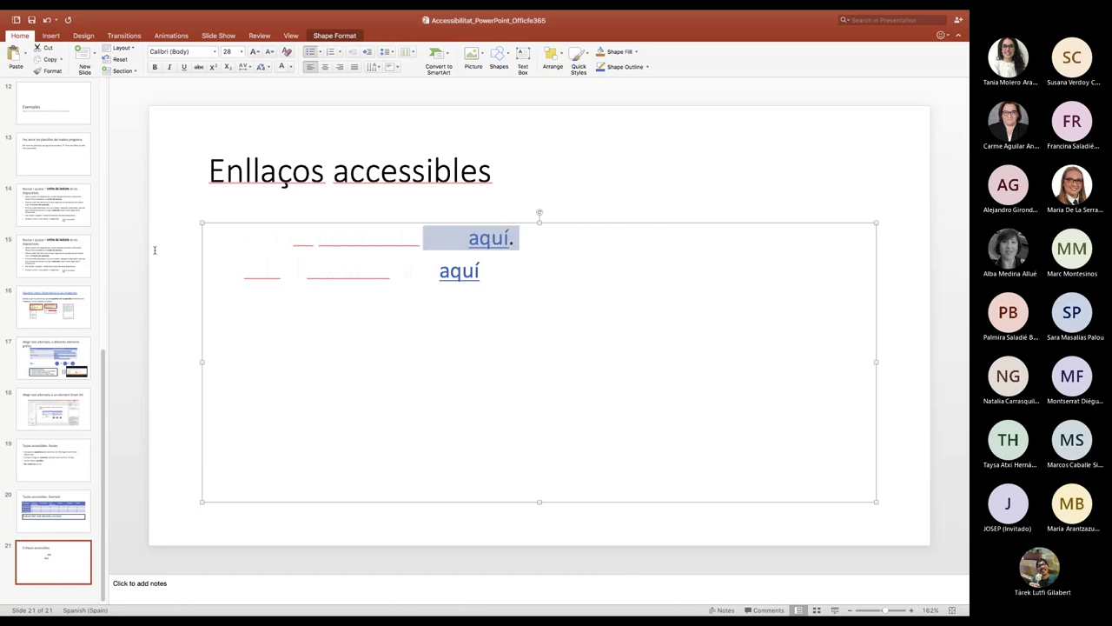
click(154, 250)
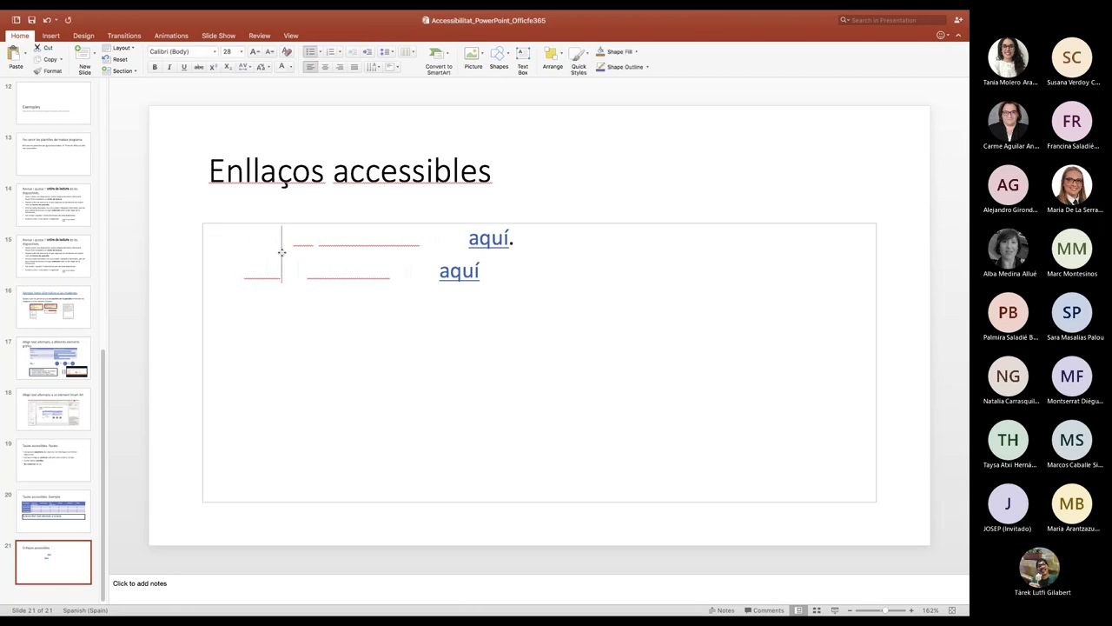
drag(281, 252, 278, 270)
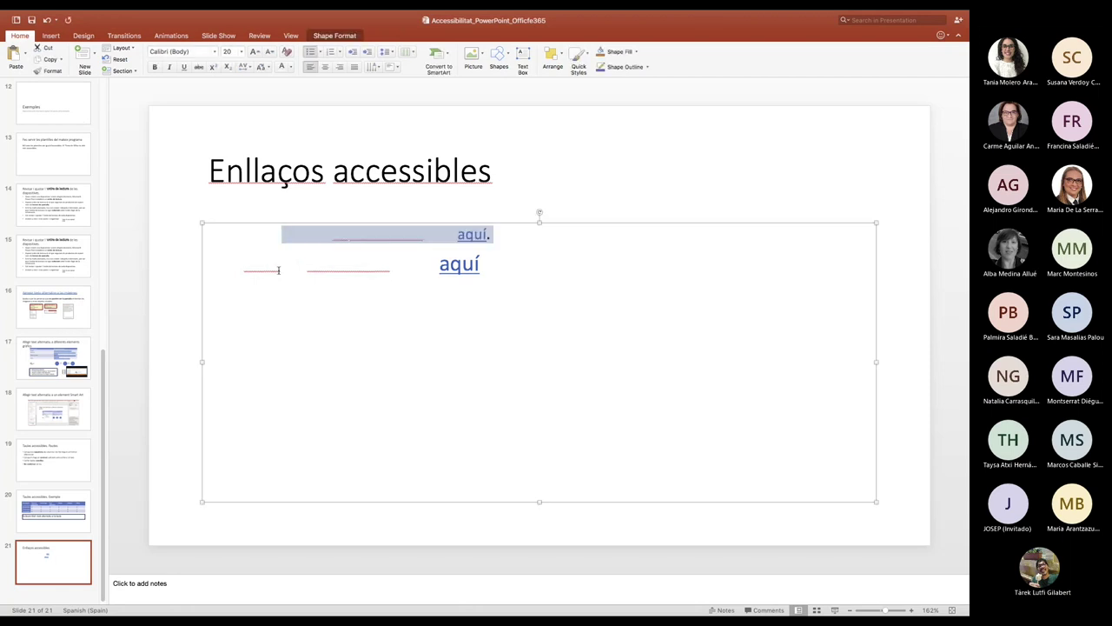
click(380, 257)
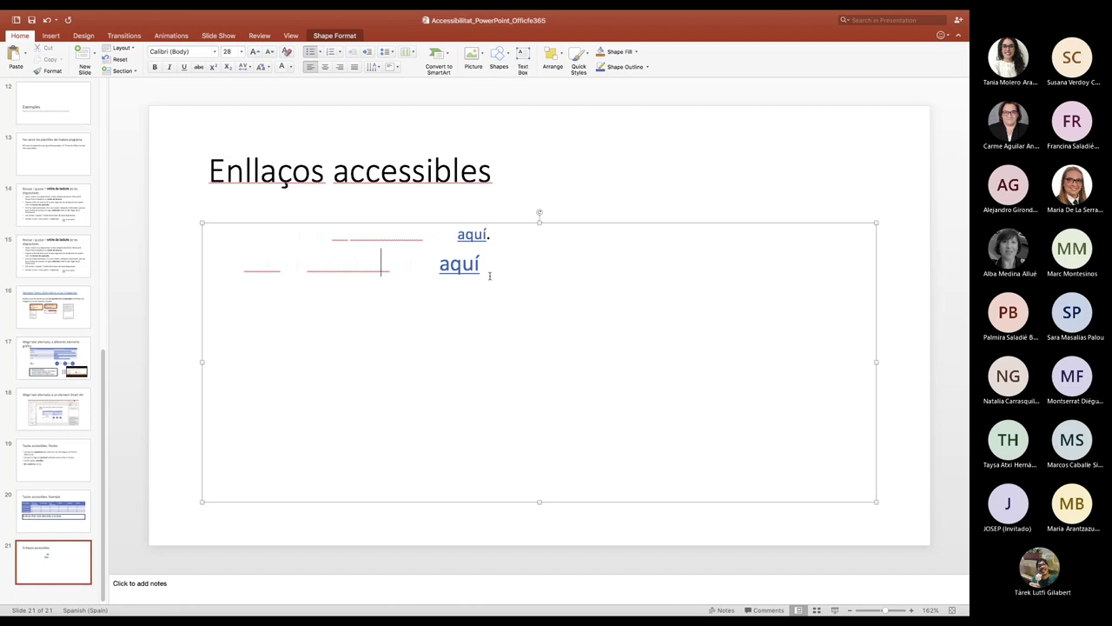
drag(489, 275, 228, 198)
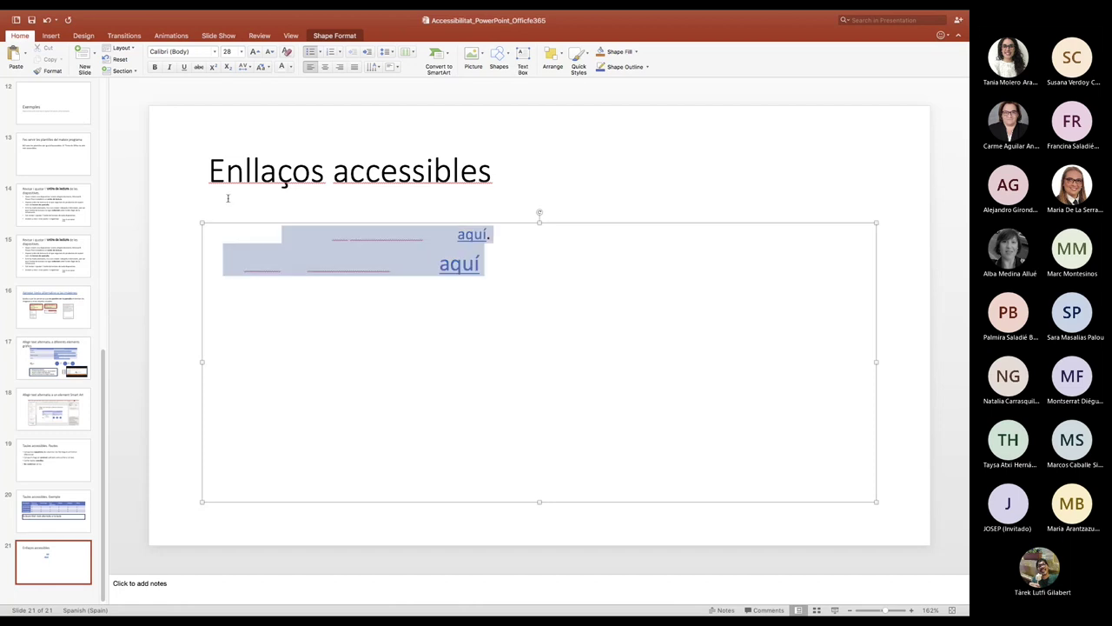
click(295, 66)
click(291, 97)
click(280, 257)
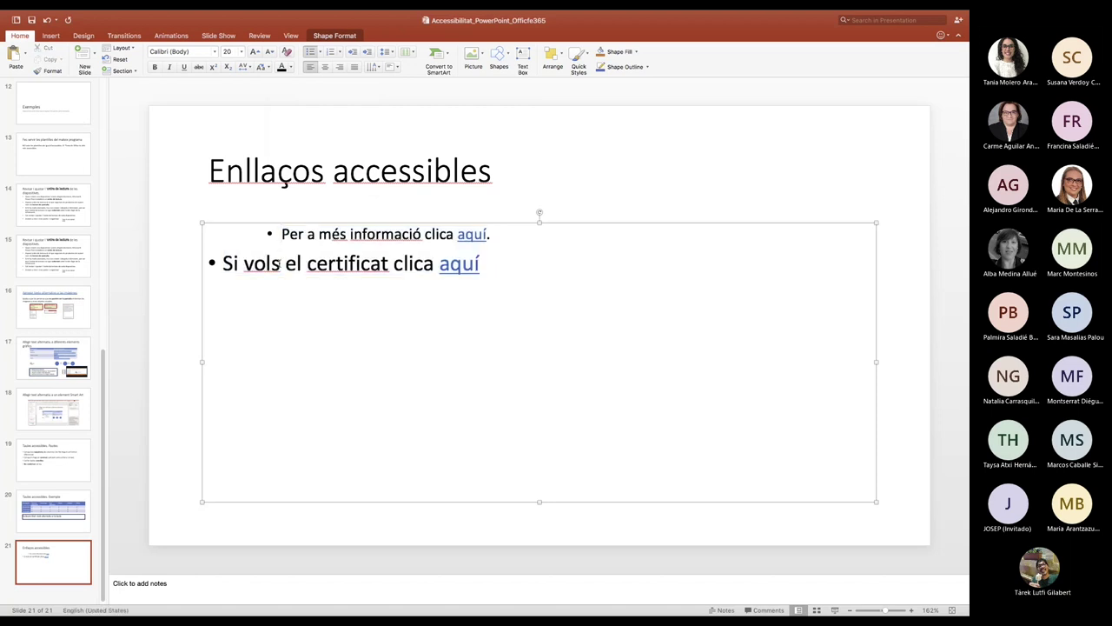
Promote the first bullet to main level and reword it as 'Clica aquest enllaç per a més informació.'.
key(shift+Tab)
key(shift+Tab)
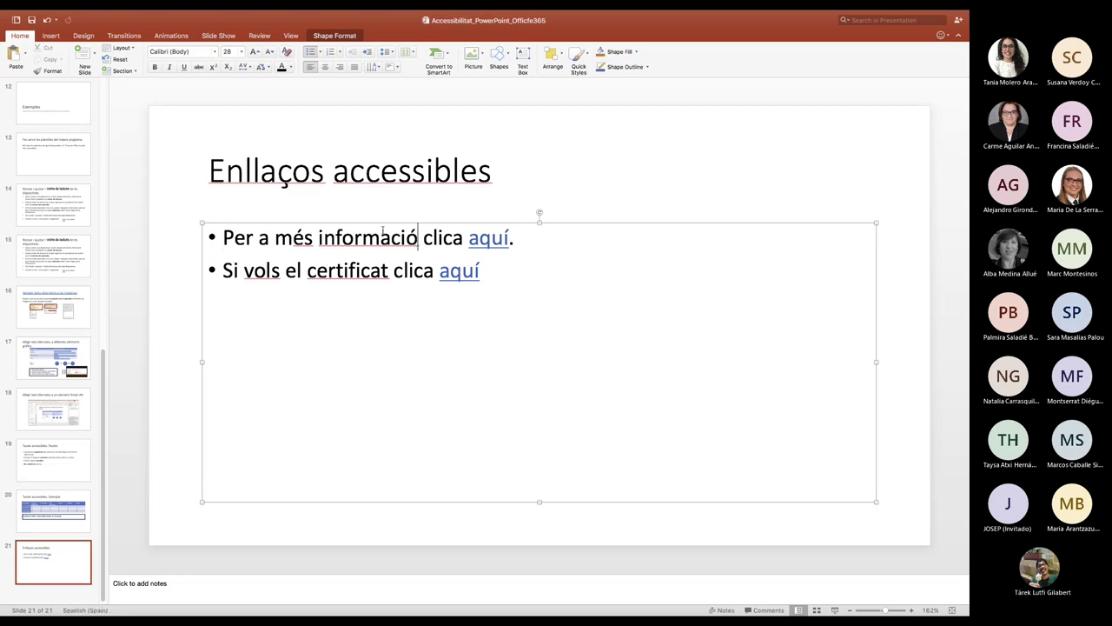
key(shift+alt+Left)
key(shift+alt+Left)
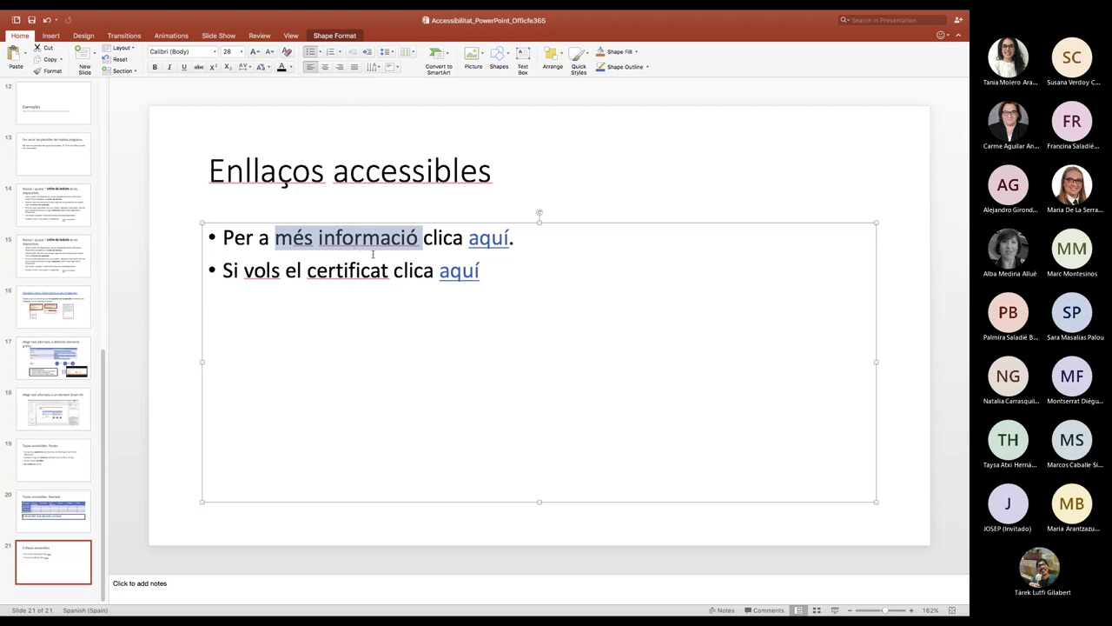
key(BackSpace)
key(BackSpace)
key(BackSpace)
key(BackSpace)
key(BackSpace)
key(BackSpace)
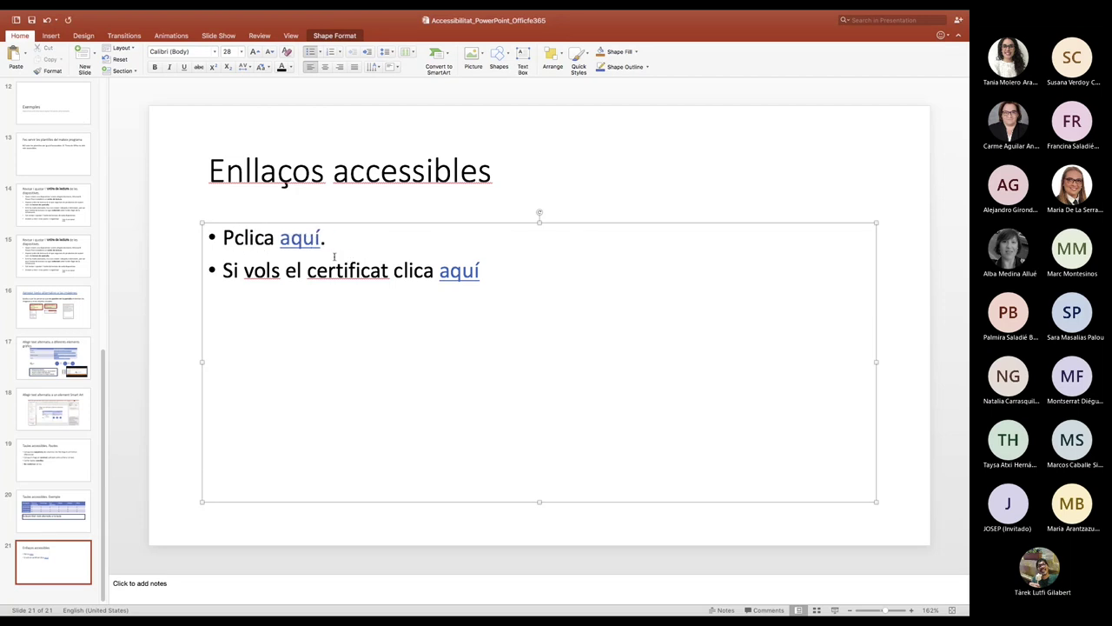
key(BackSpace)
click(234, 243)
key(BackSpace)
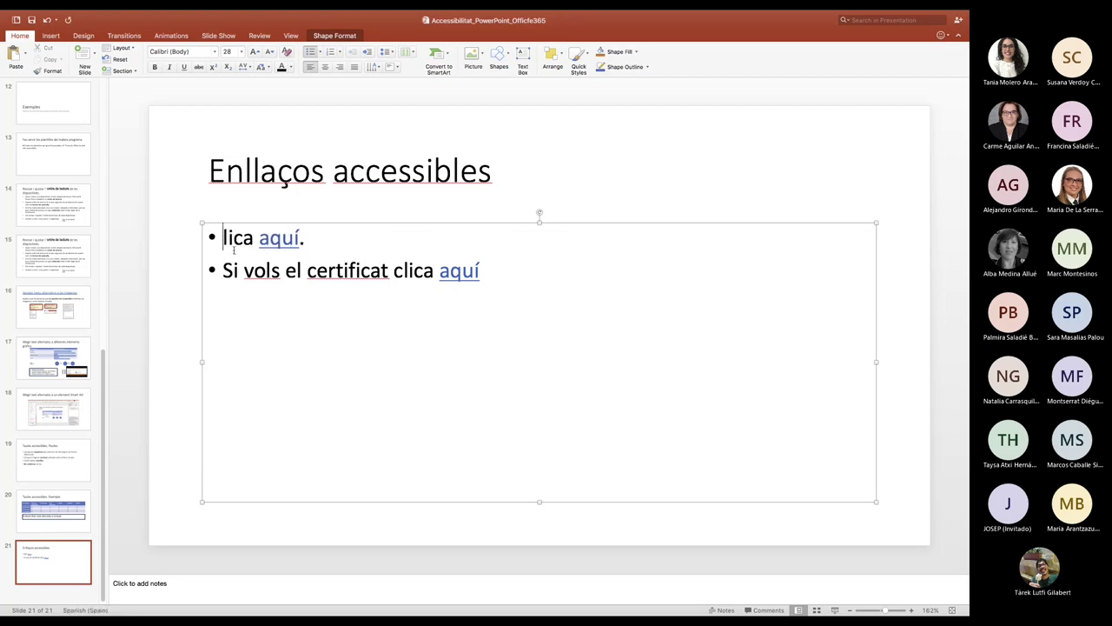
text(C)
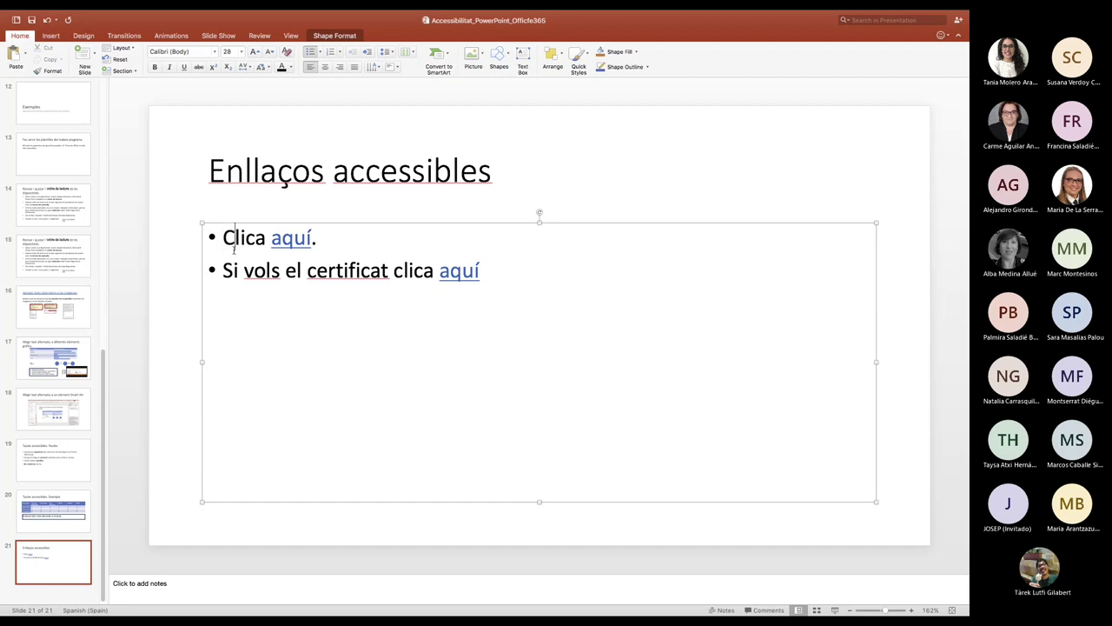
double_click(286, 240)
text(aquest enlla)
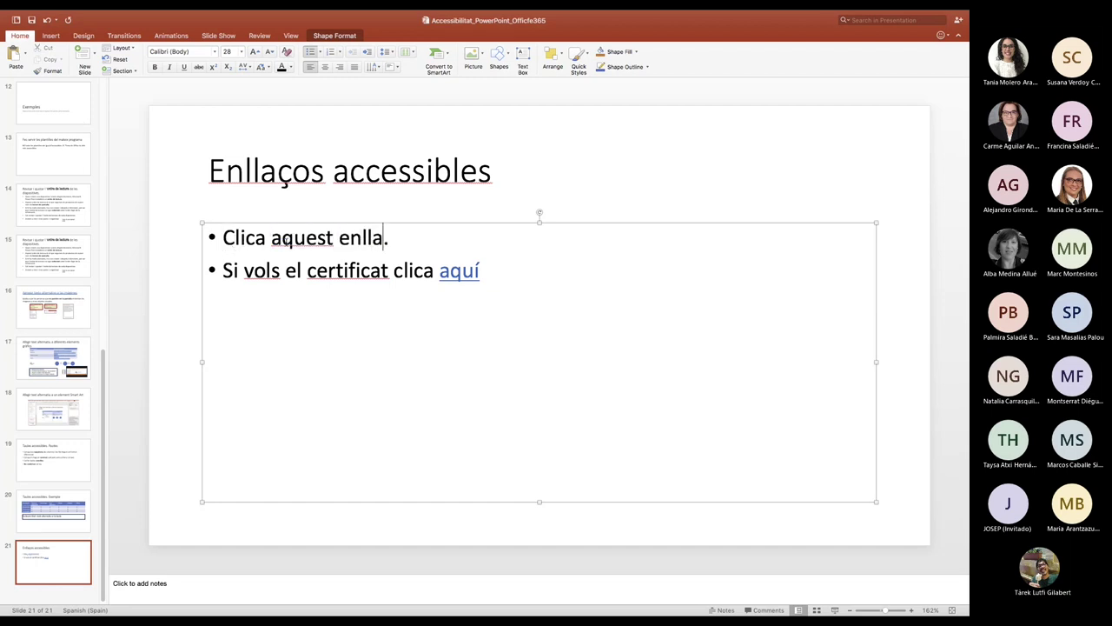
text(ç per a m)
key(BackSpace)
key(BackSpace)
key(BackSpace)
text(més informació)
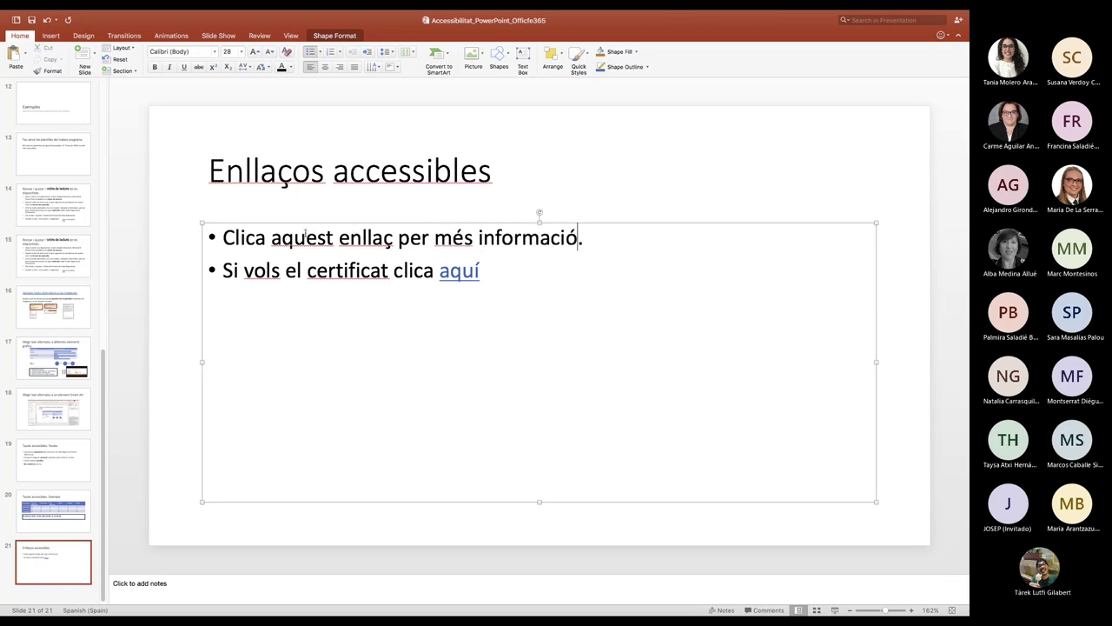
Trim it to 'Més informació sobre accessibilitat digital.' and select that phrase.
drag(429, 240, 223, 240)
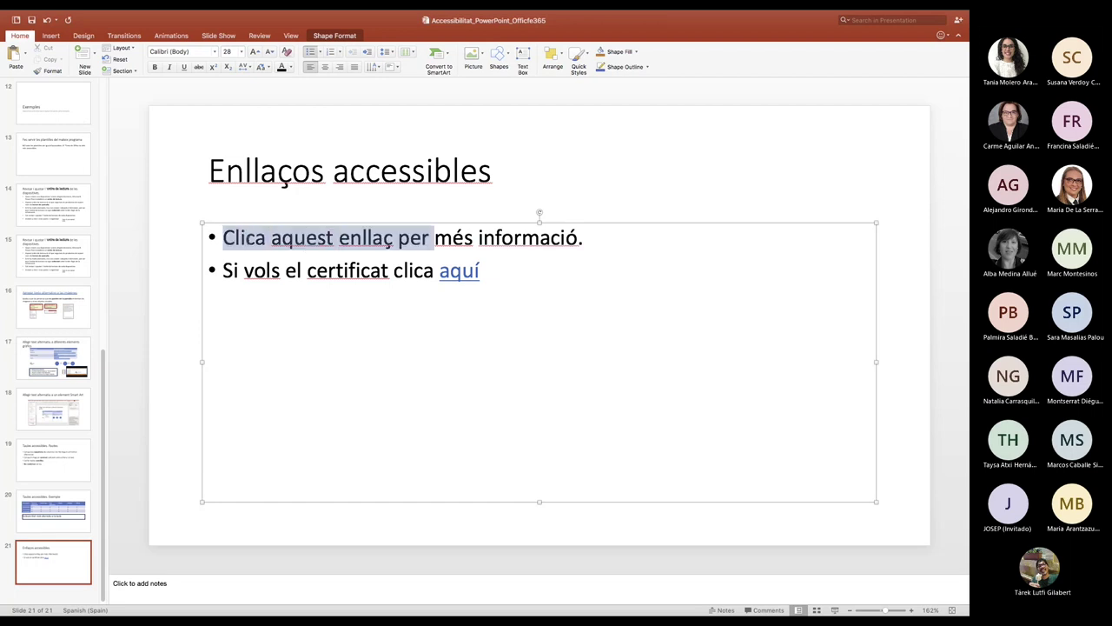
key(BackSpace)
key(Delete)
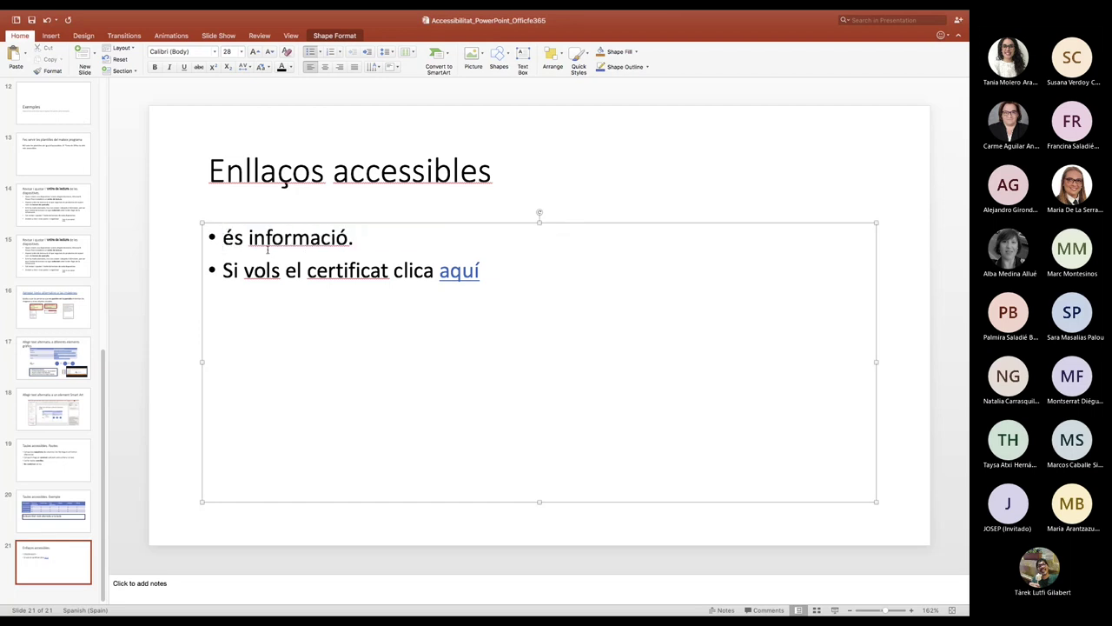
text(M)
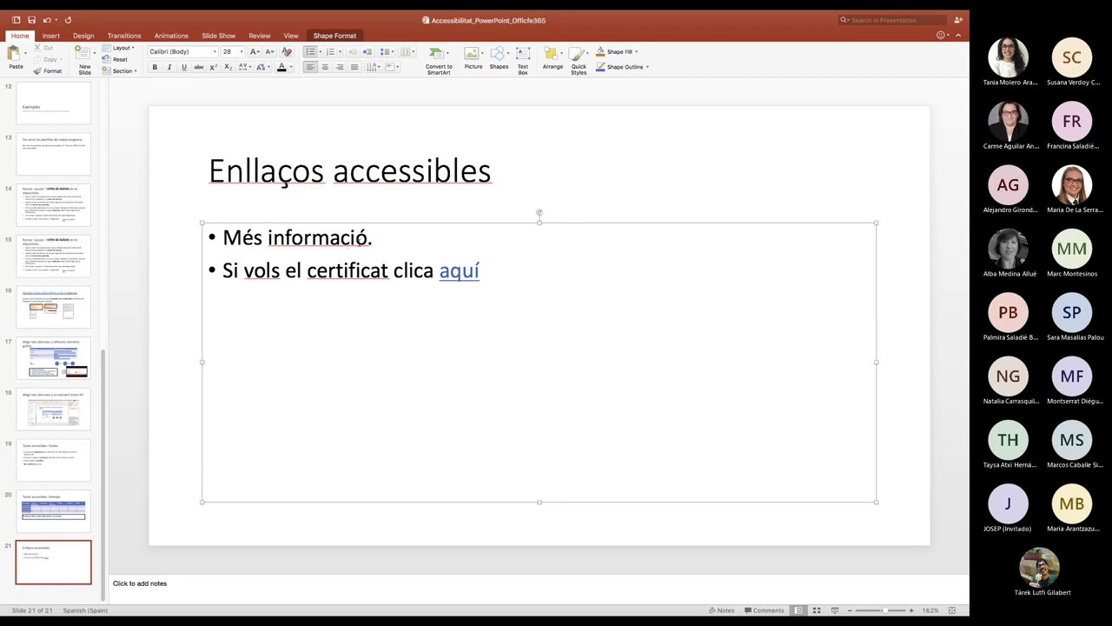
key(End)
key(Left)
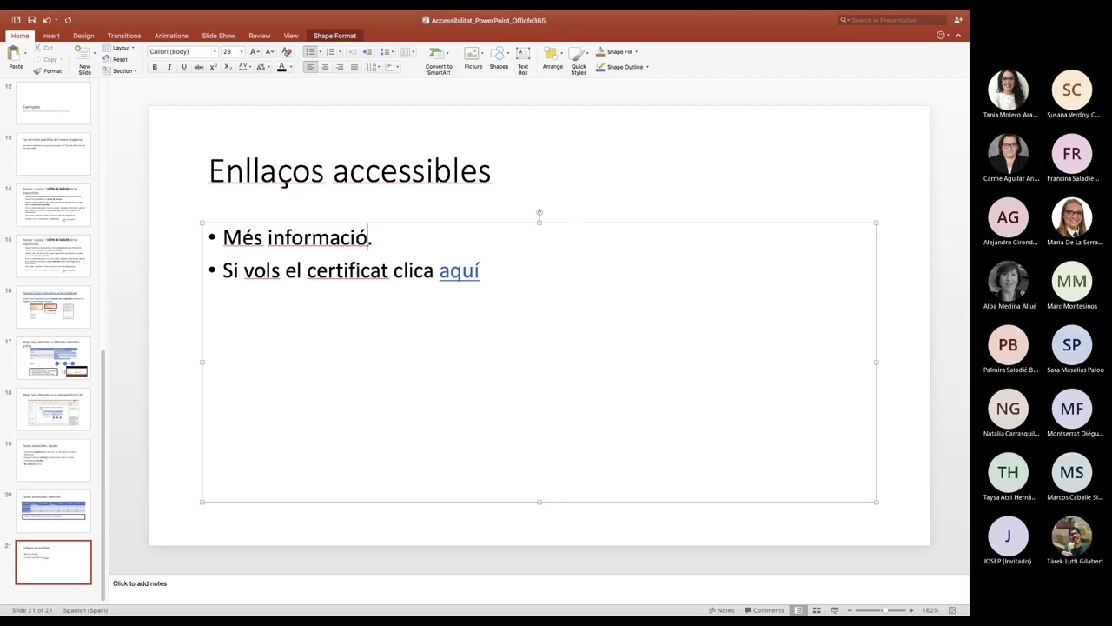
text(sobvr)
key(BackSpace)
key(BackSpace)
text(re accessibilitat )
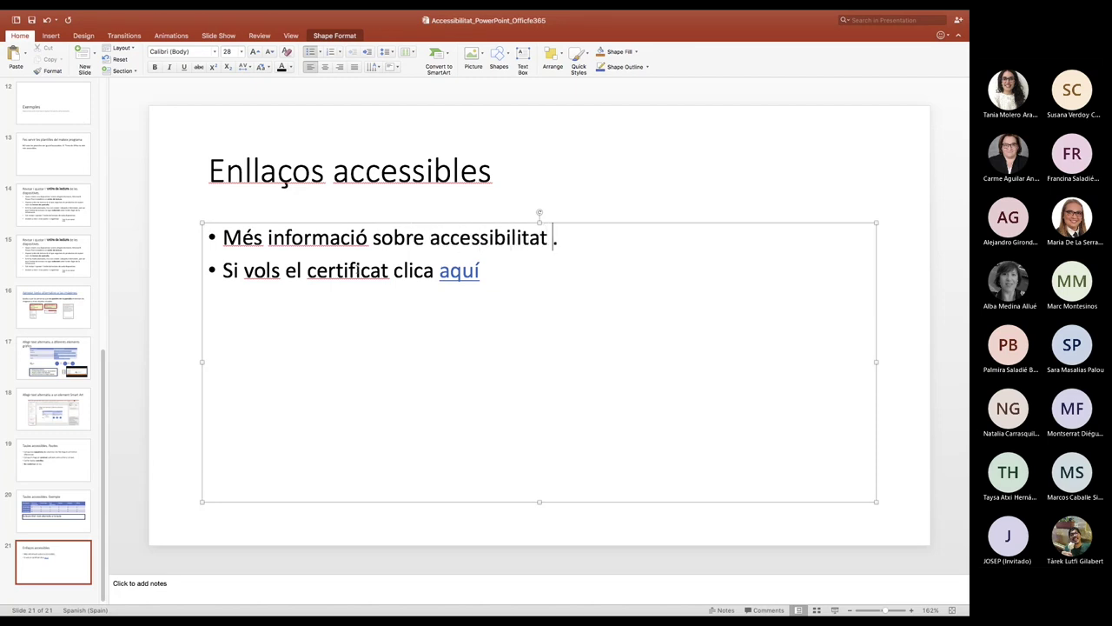
text(digital)
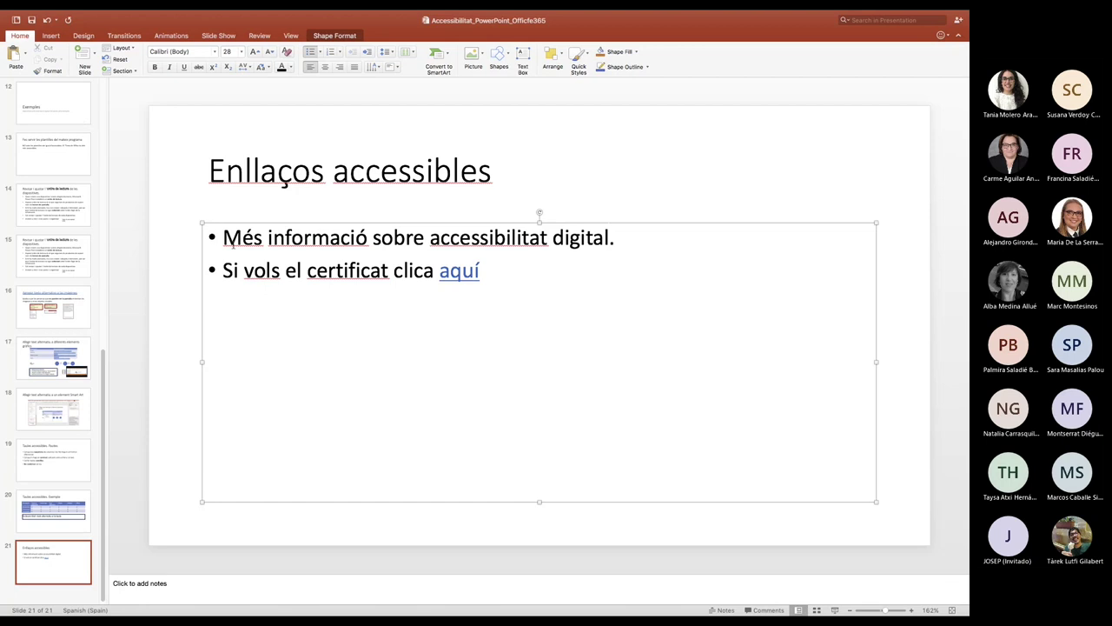
drag(222, 237, 610, 237)
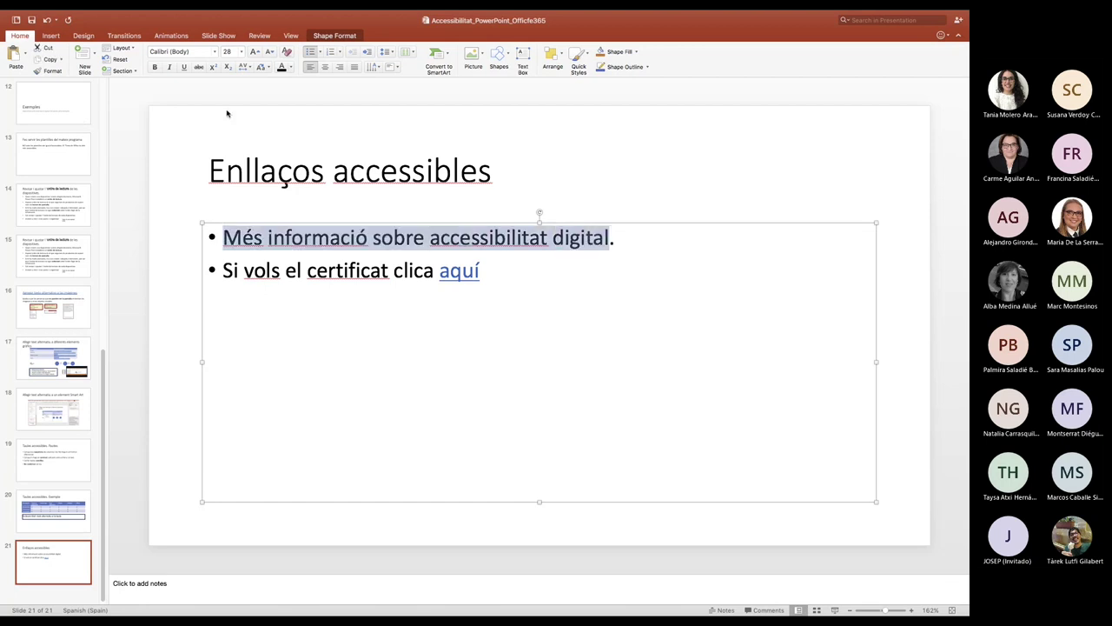
click(51, 36)
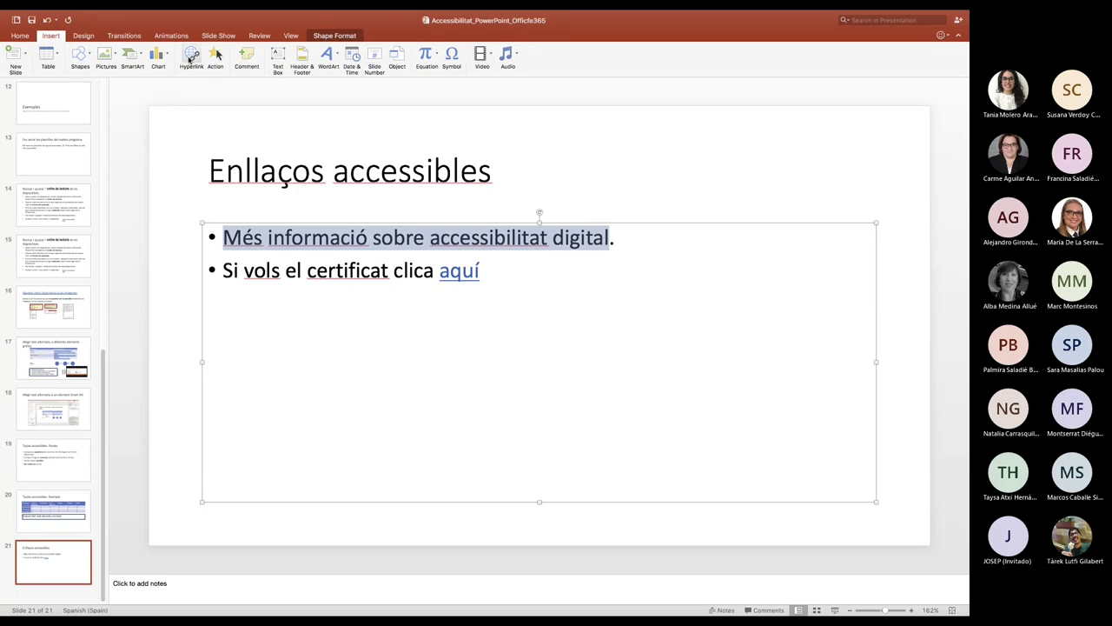
click(191, 57)
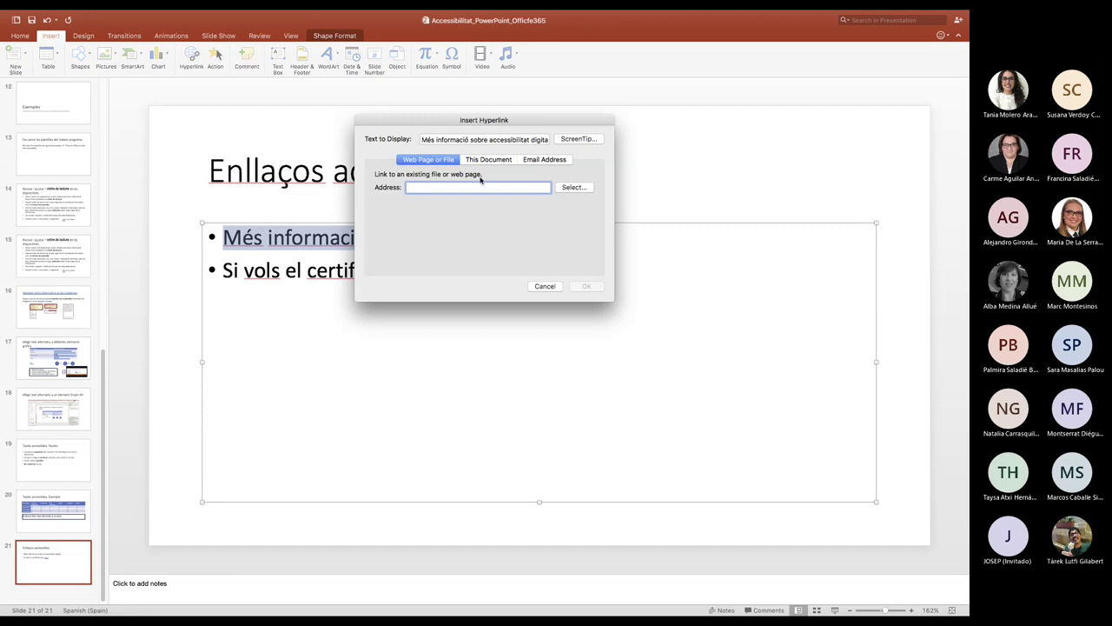
text(h)
text(ttp:)
text(//campus)
key(BackSpace)
key(BackSpace)
text(svi)
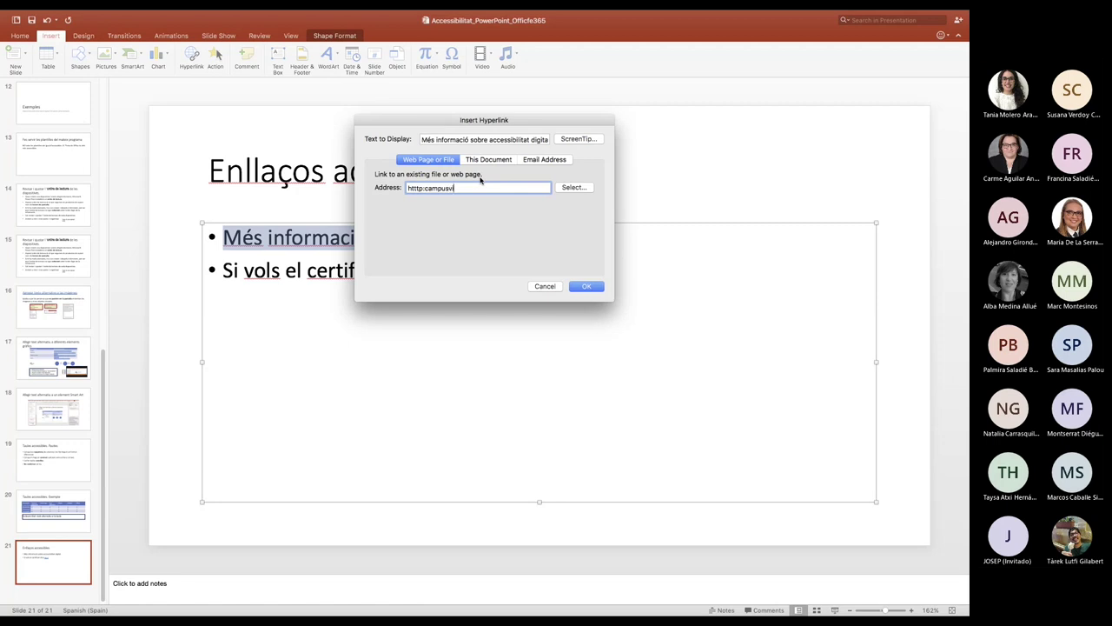
text(rtual.u)
text(rv.cat/accessibilitat)
click(594, 289)
click(345, 346)
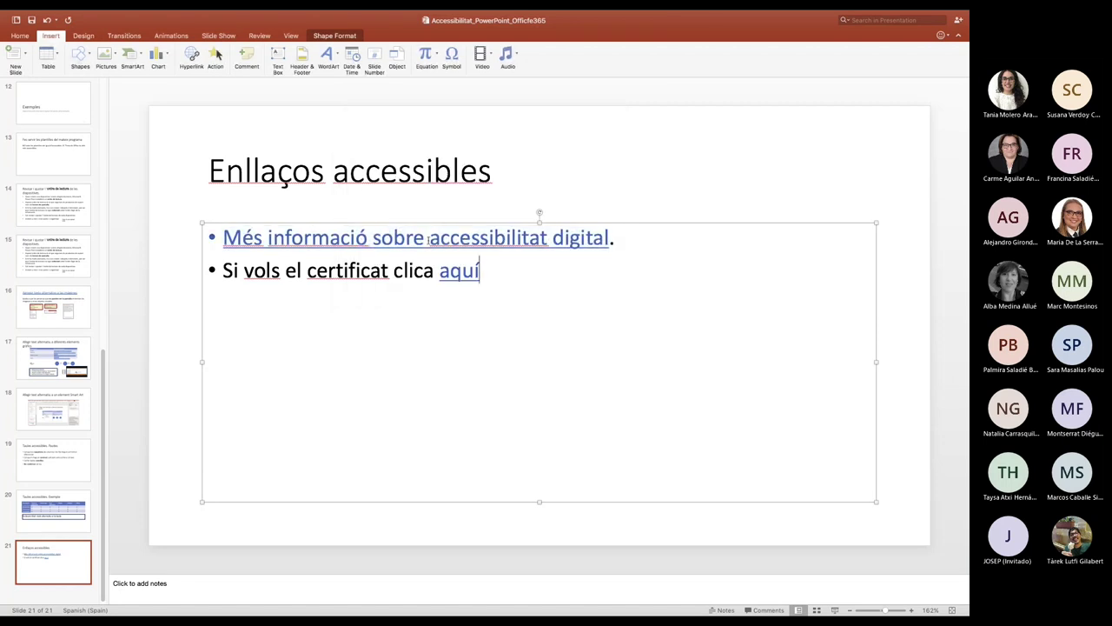
click(626, 238)
Change the second bullet's 'aquí' hyperlink display text to 'certificat'.
double_click(462, 269)
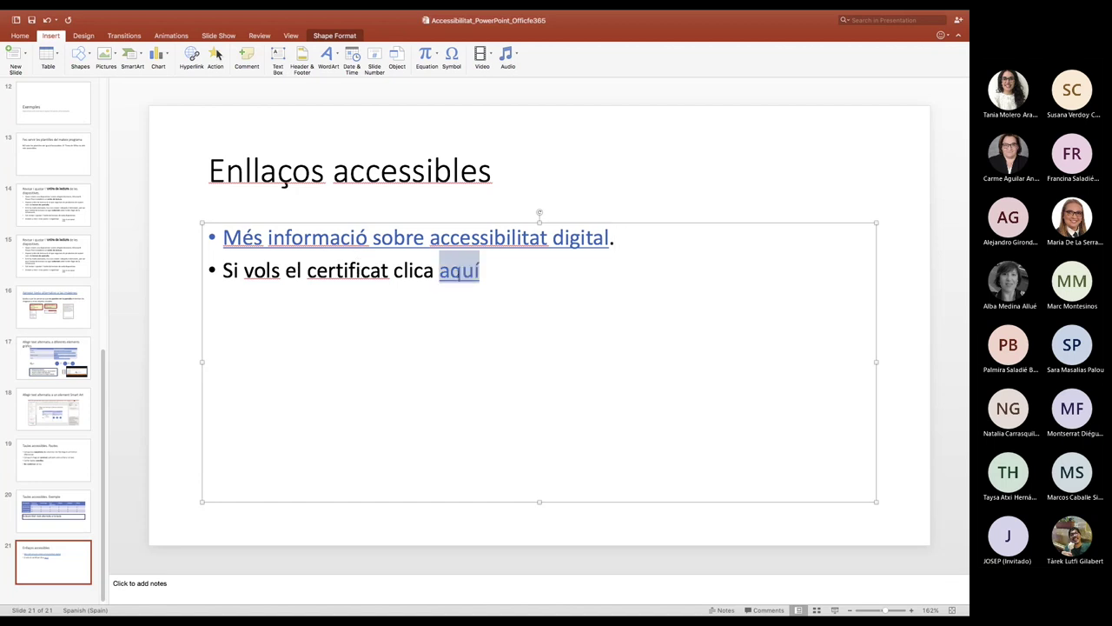
right_click(458, 272)
key(Escape)
click(191, 61)
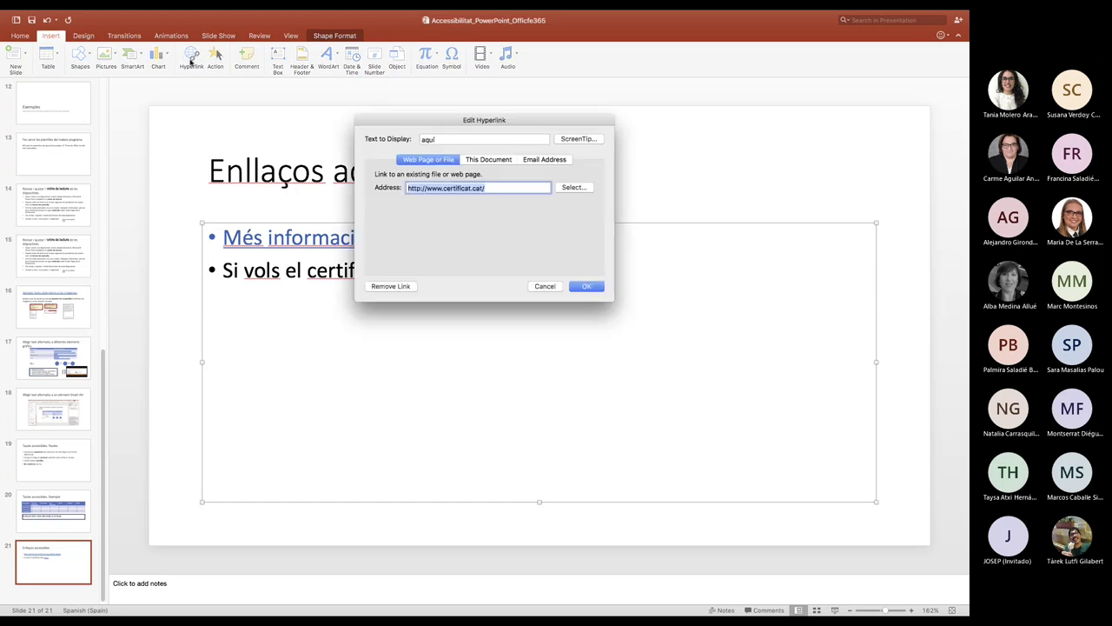
click(405, 141)
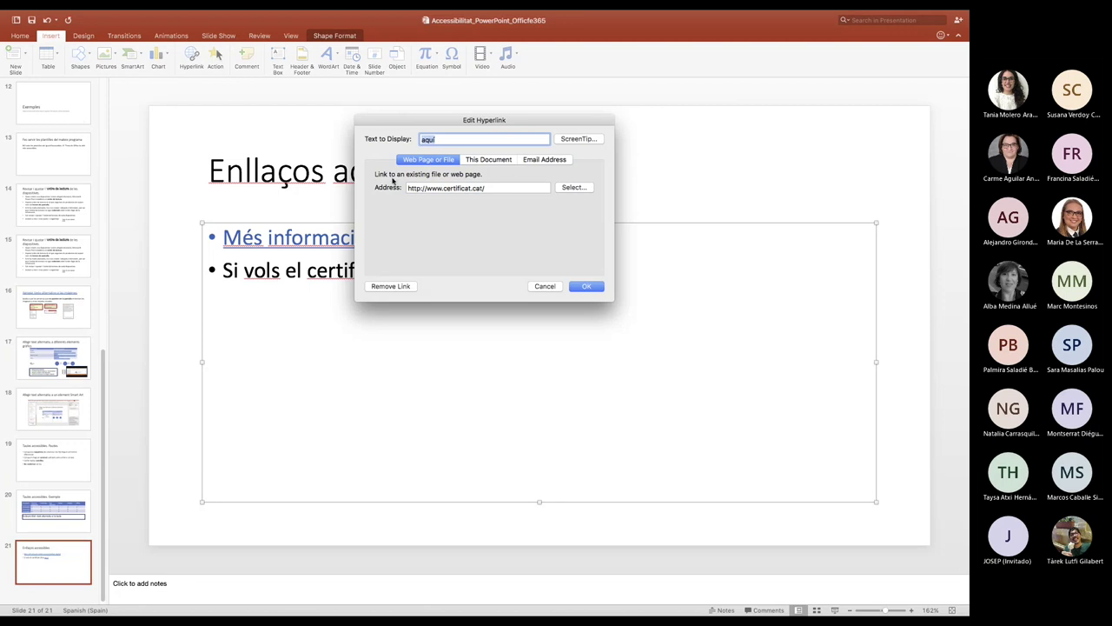
text(ceertificat)
click(431, 139)
key(BackSpace)
click(582, 286)
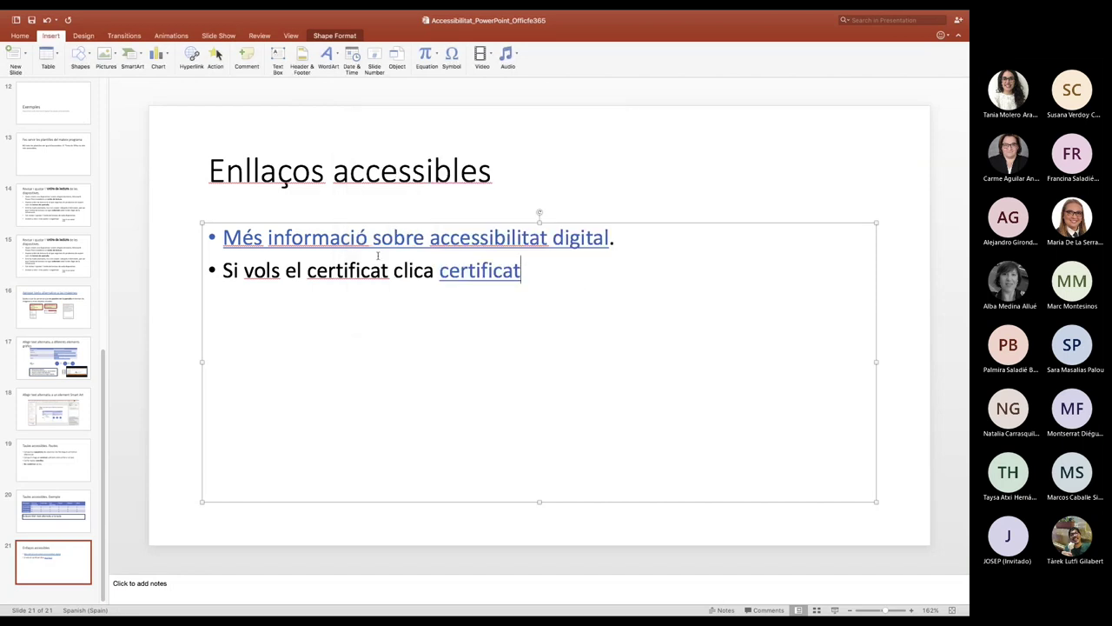
Delete the leftover plain 'certificat' and 'clica', ending the bullet with 'contacta amb secretaria.'.
double_click(326, 271)
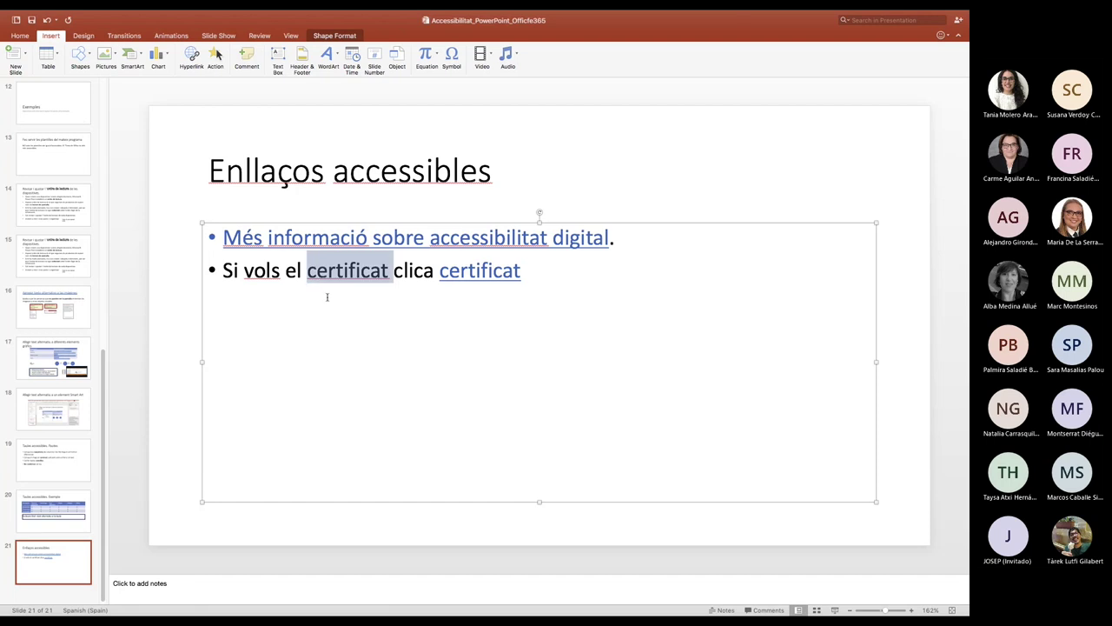
key(BackSpace)
double_click(333, 271)
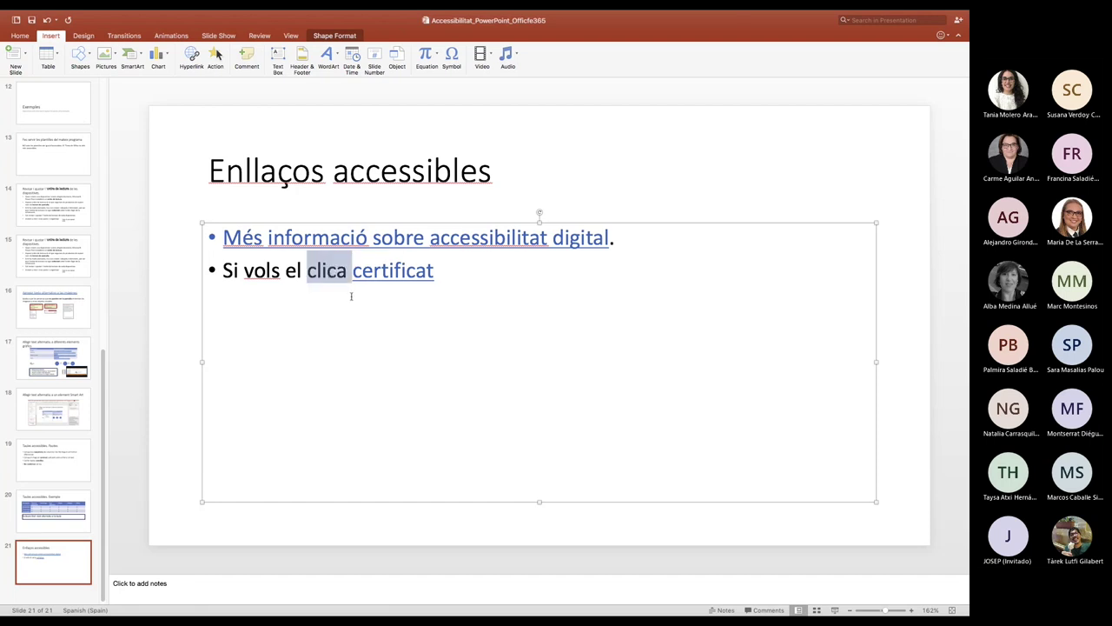
key(BackSpace)
text(clica)
key(BackSpace)
key(BackSpace)
key(BackSpace)
key(BackSpace)
key(BackSpace)
text(contacta amb secretaria.)
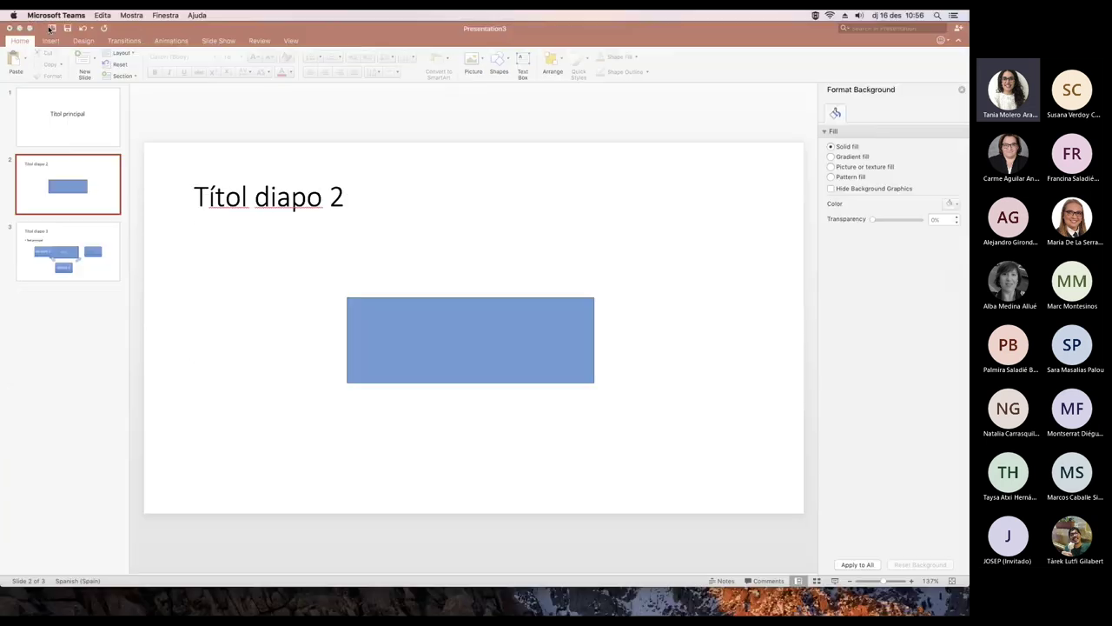
Bring the Presentation3 window forward and expand it to full screen.
click(30, 33)
click(29, 28)
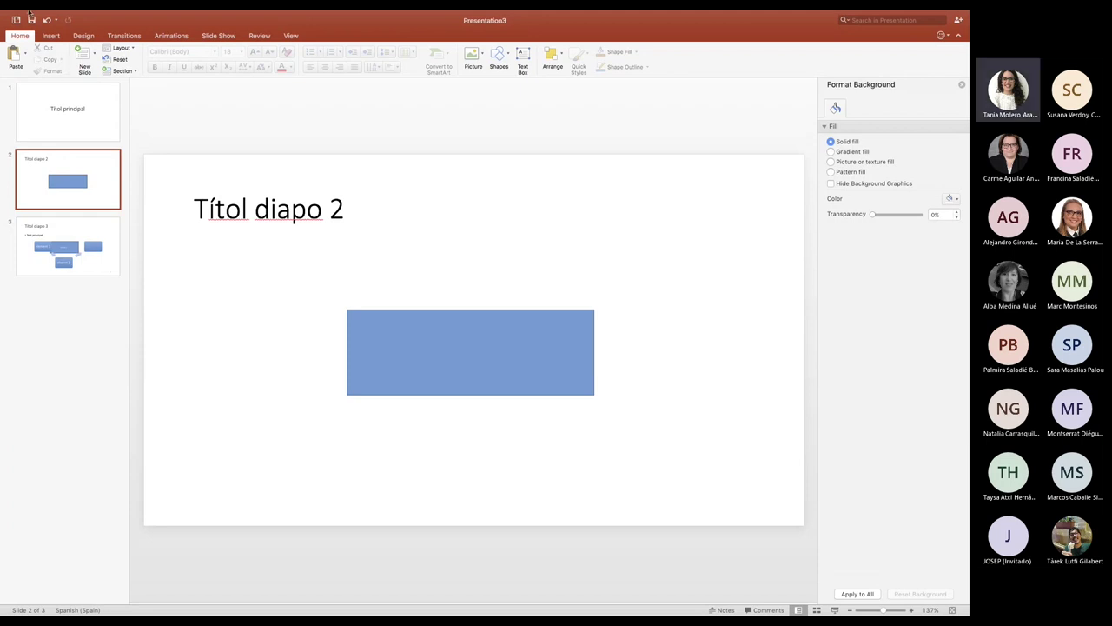